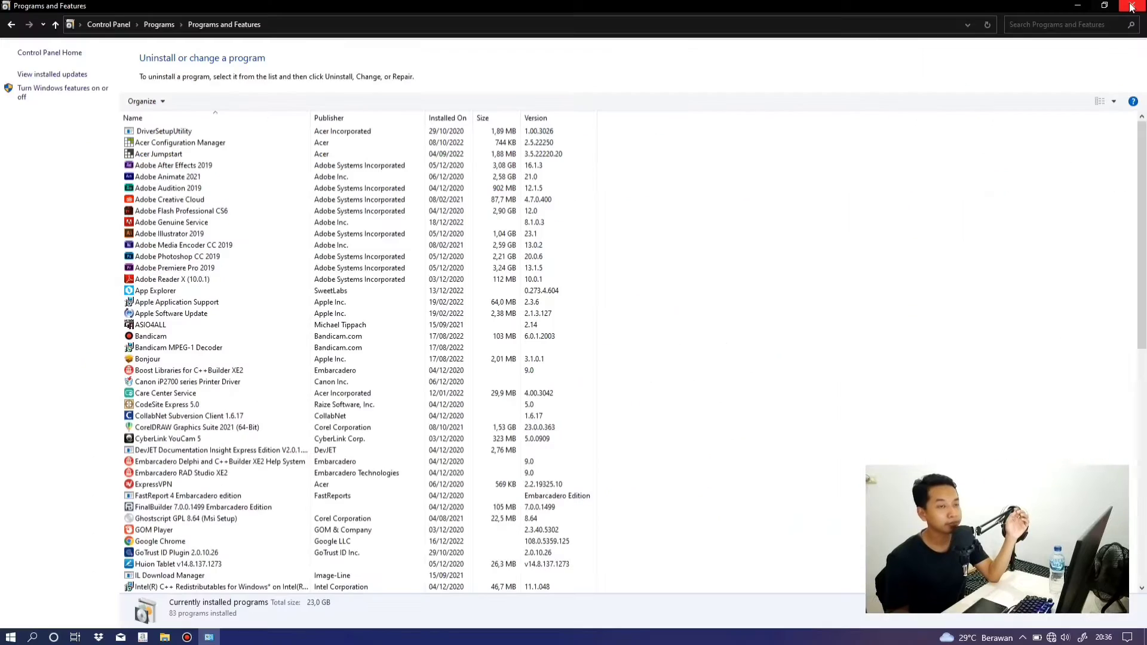
- Close the Programs and Features window and launch Adobe Animate 2021
click(1132, 8)
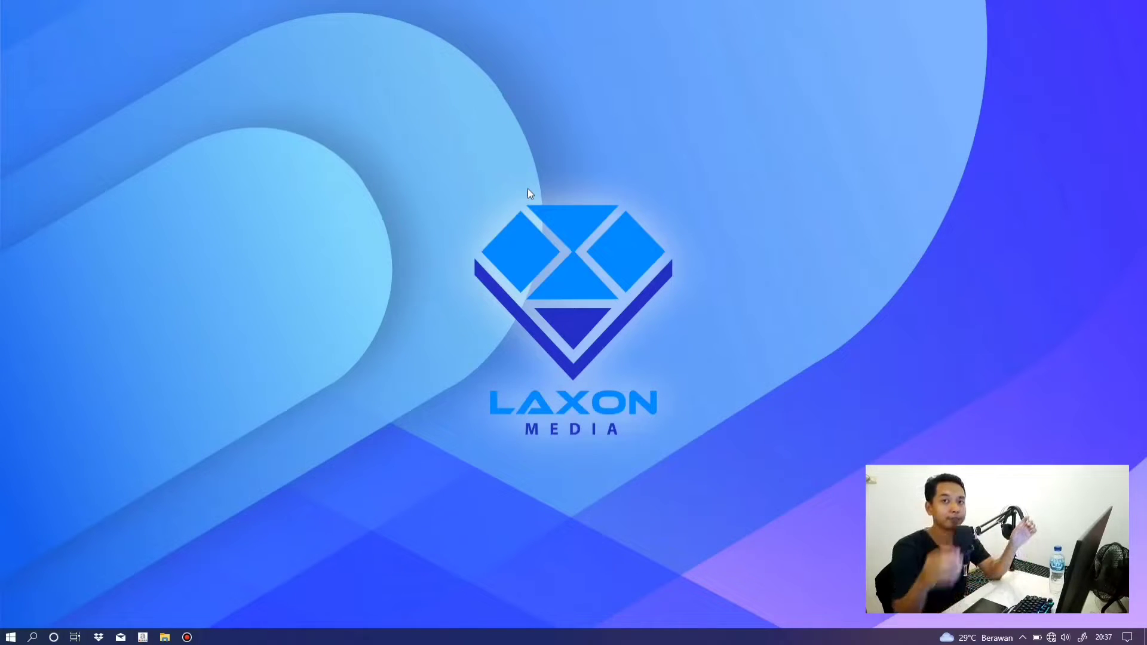
click(164, 637)
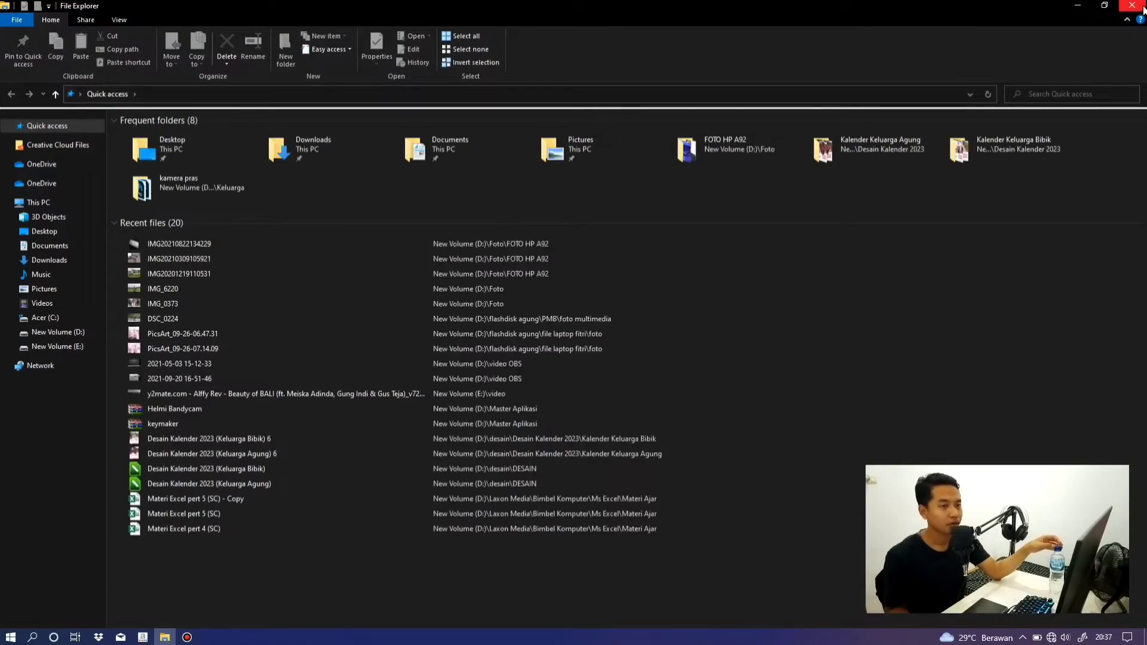
click(1144, 8)
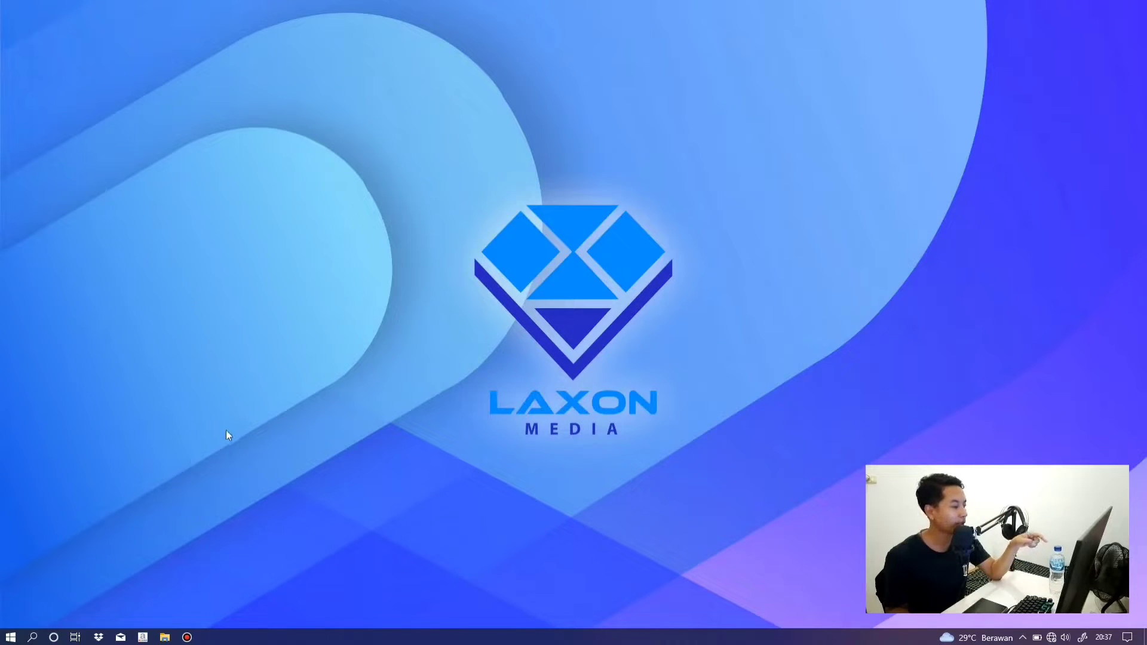
key(super)
text(an)
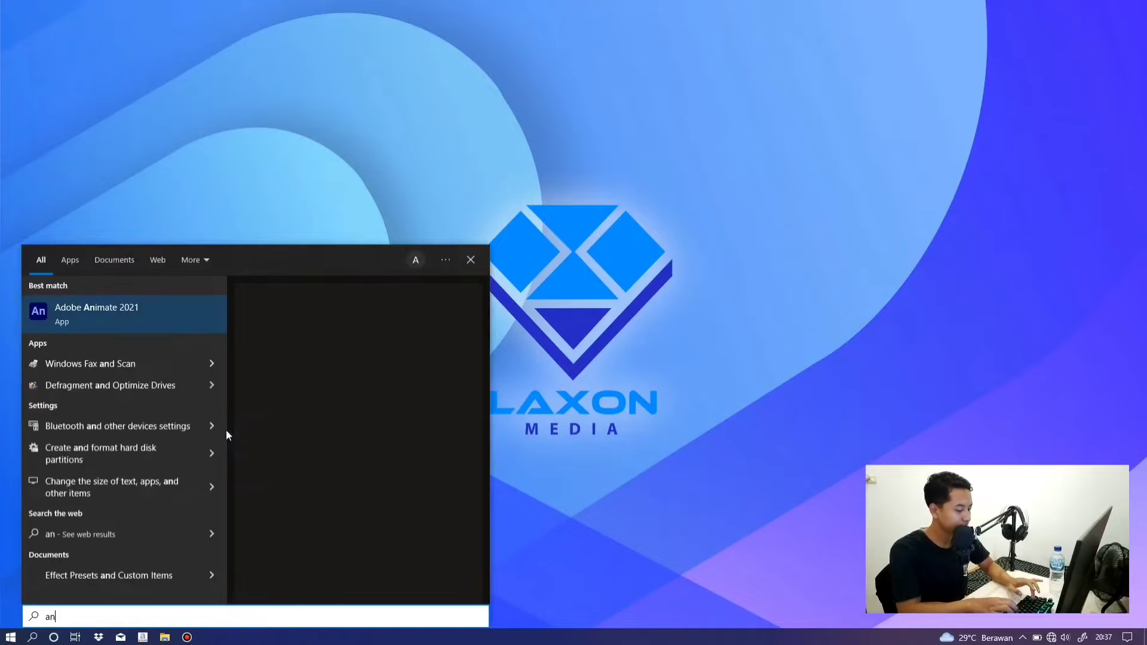
click(106, 317)
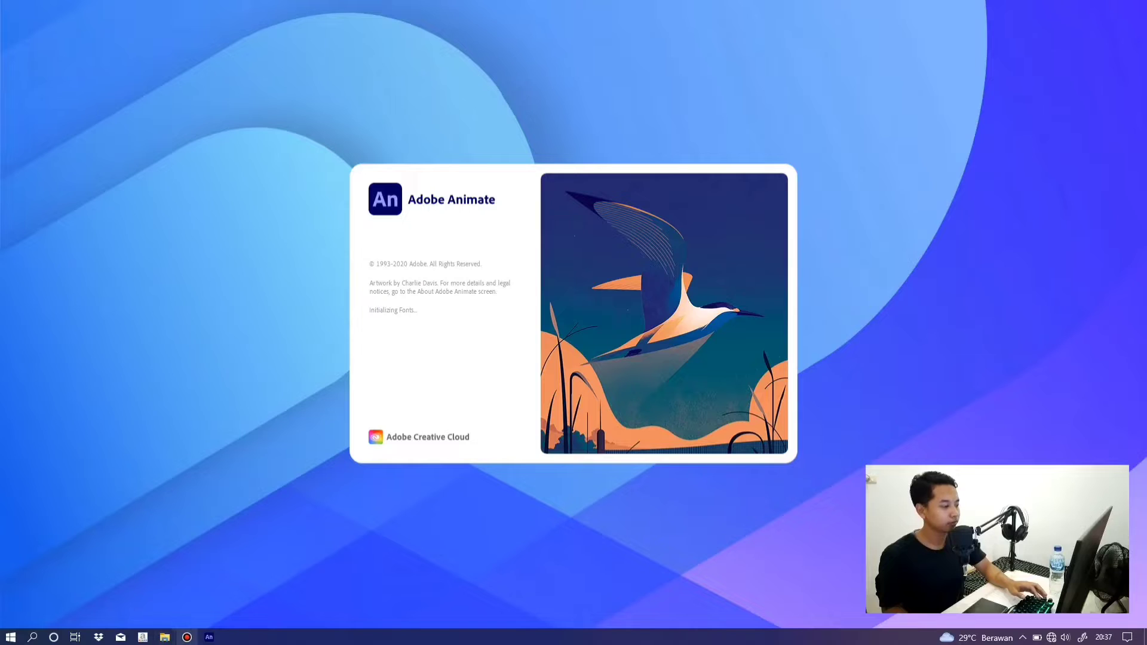
click(187, 637)
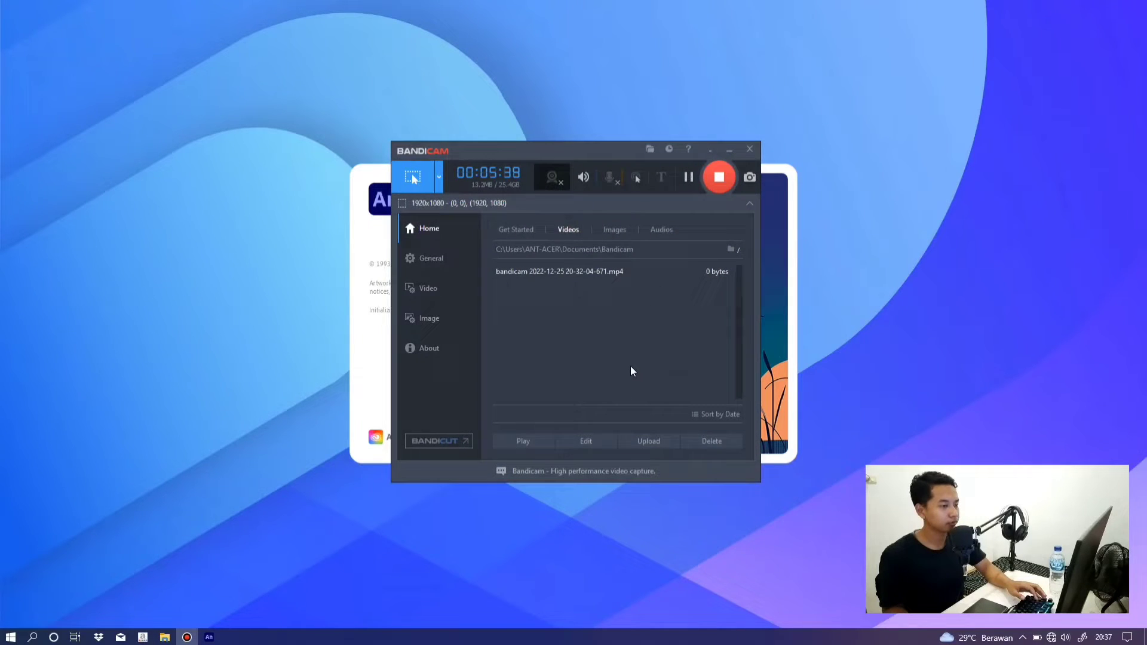
click(732, 148)
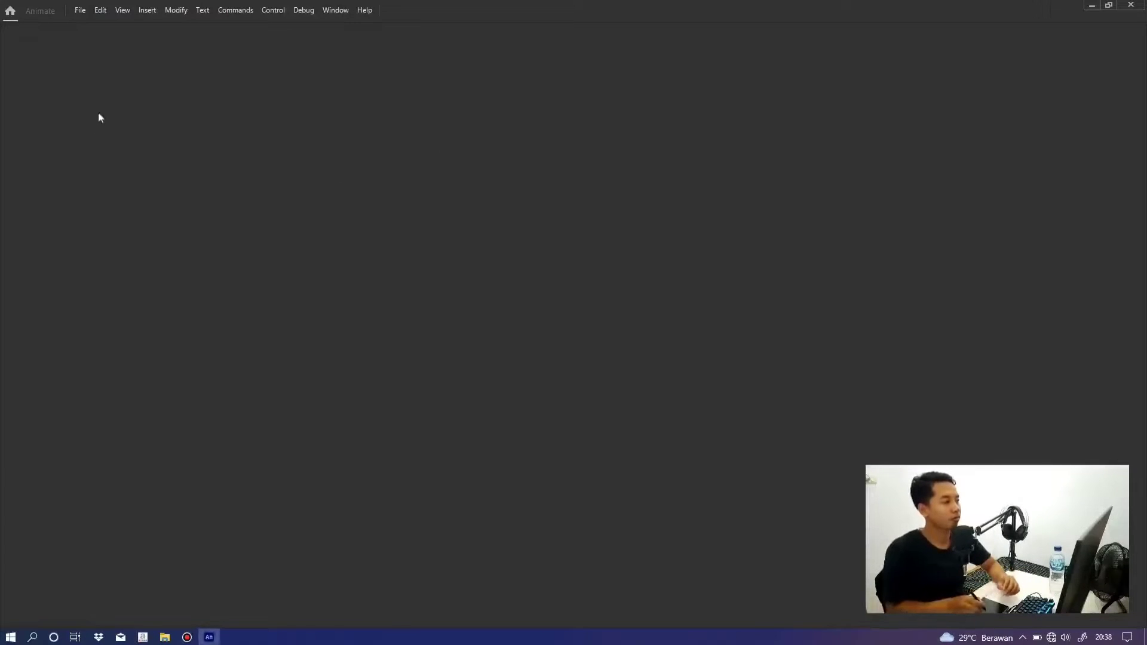
- Create a new Character Animation document with the Full HD preset, 1920 x 1080, at 24 fps for ActionScript 3.0
click(81, 12)
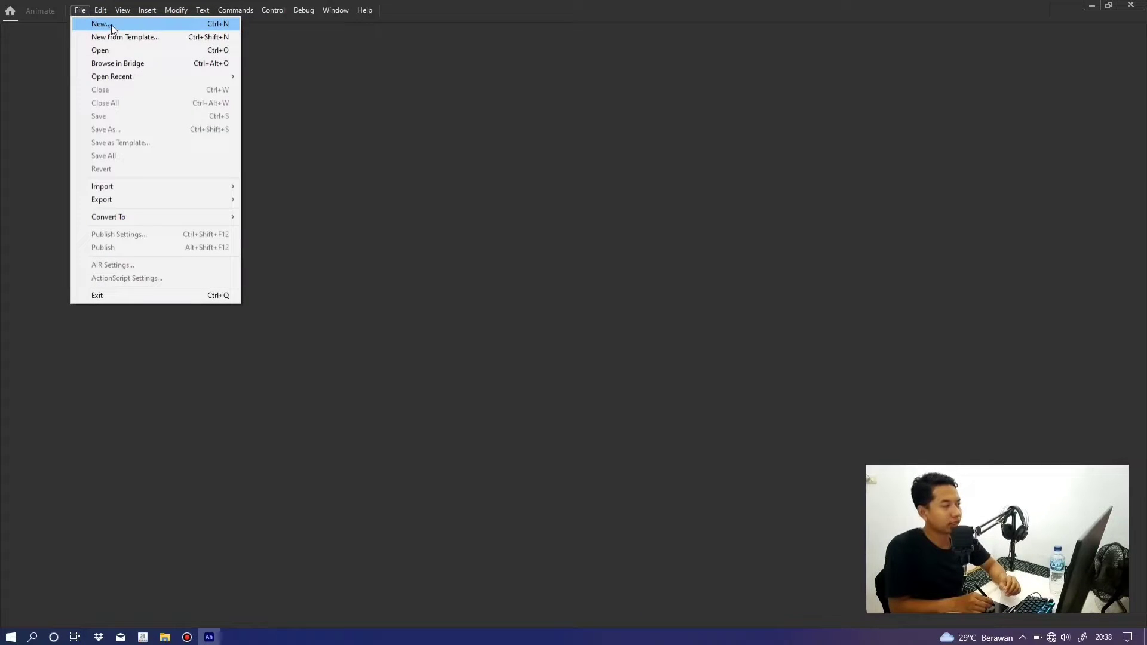
click(113, 26)
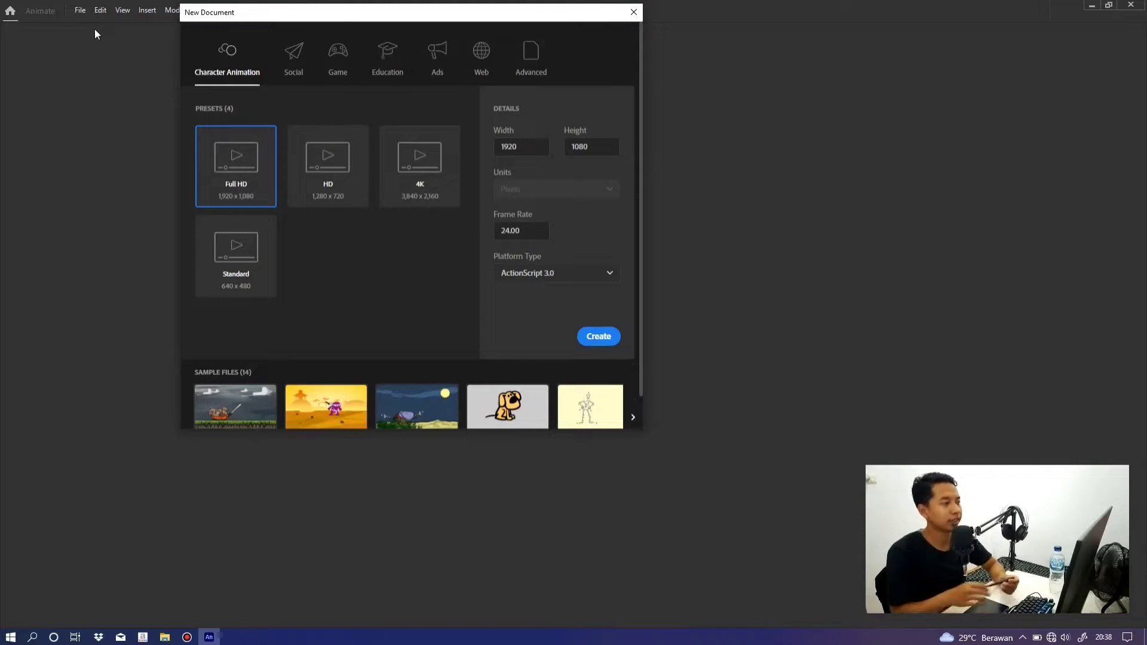
drag(361, 12, 516, 91)
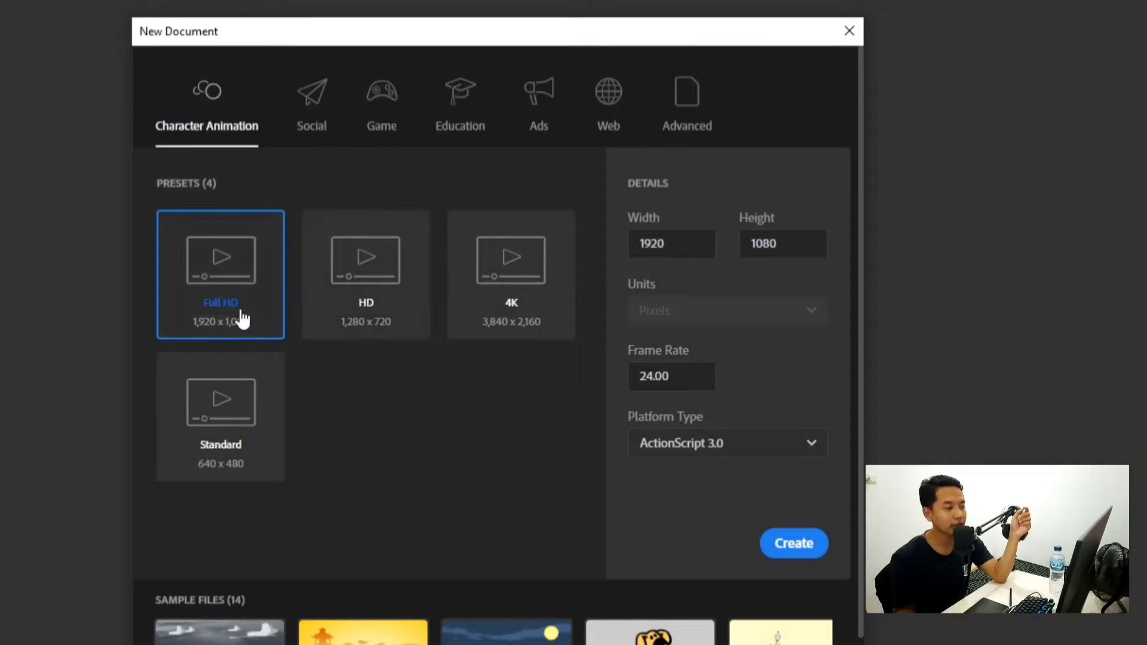
click(797, 553)
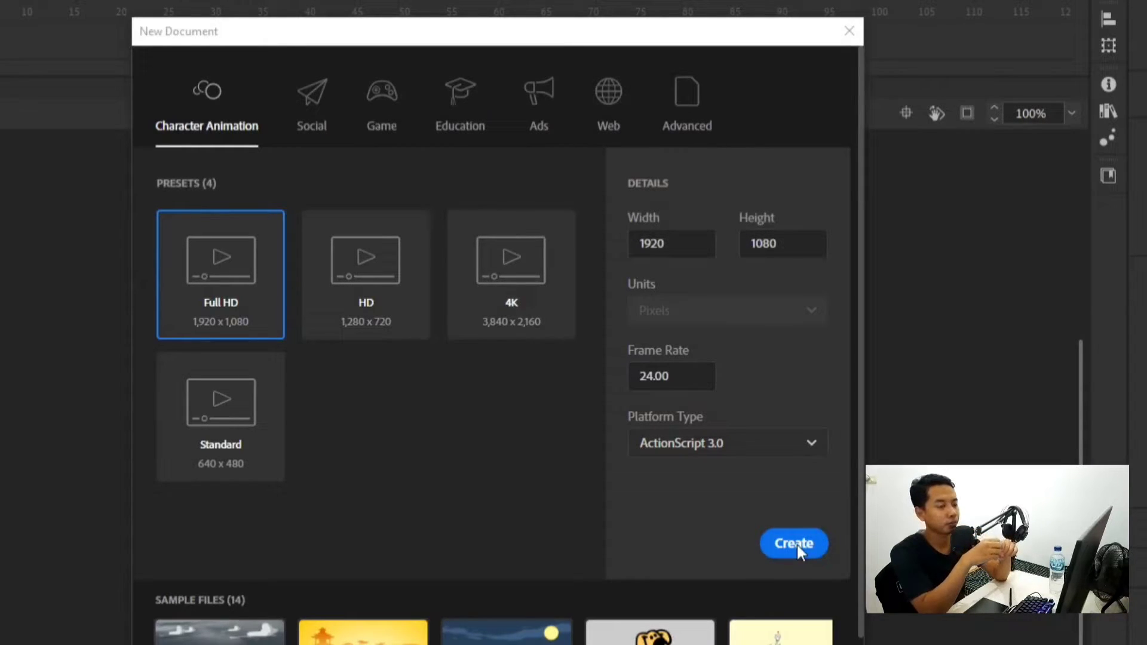
click(798, 545)
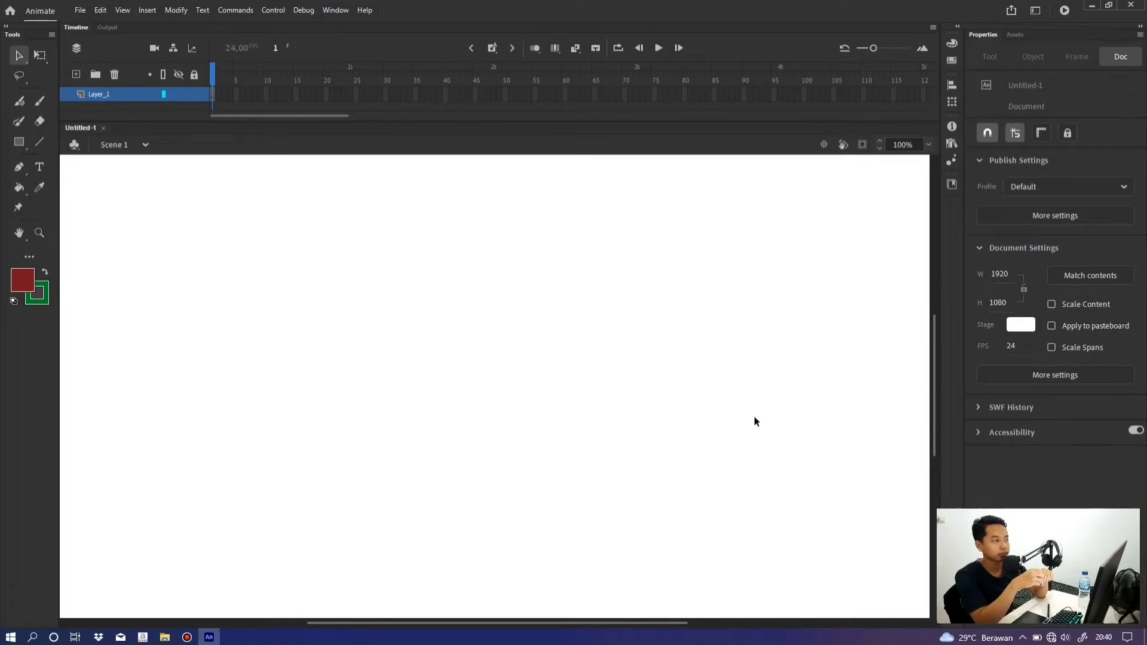
- Zoom the stage out and in with the Zoom tool until the whole canvas fits in the view
scroll(435, 366, down, 5)
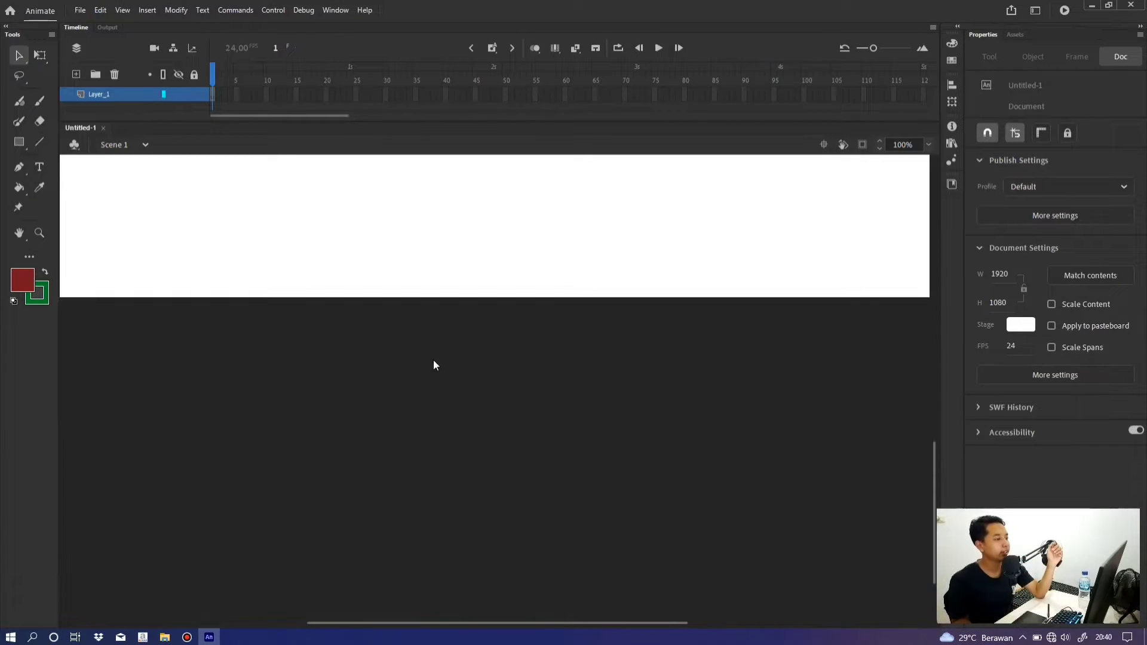
scroll(472, 371, up, 5)
click(39, 234)
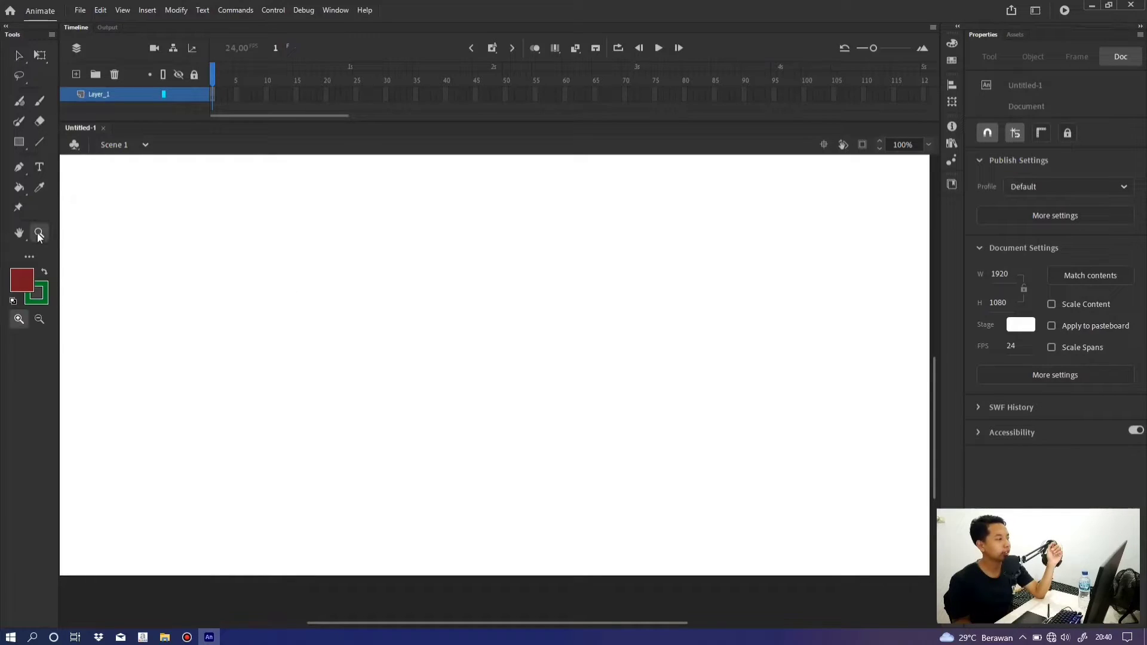
click(39, 320)
click(309, 357)
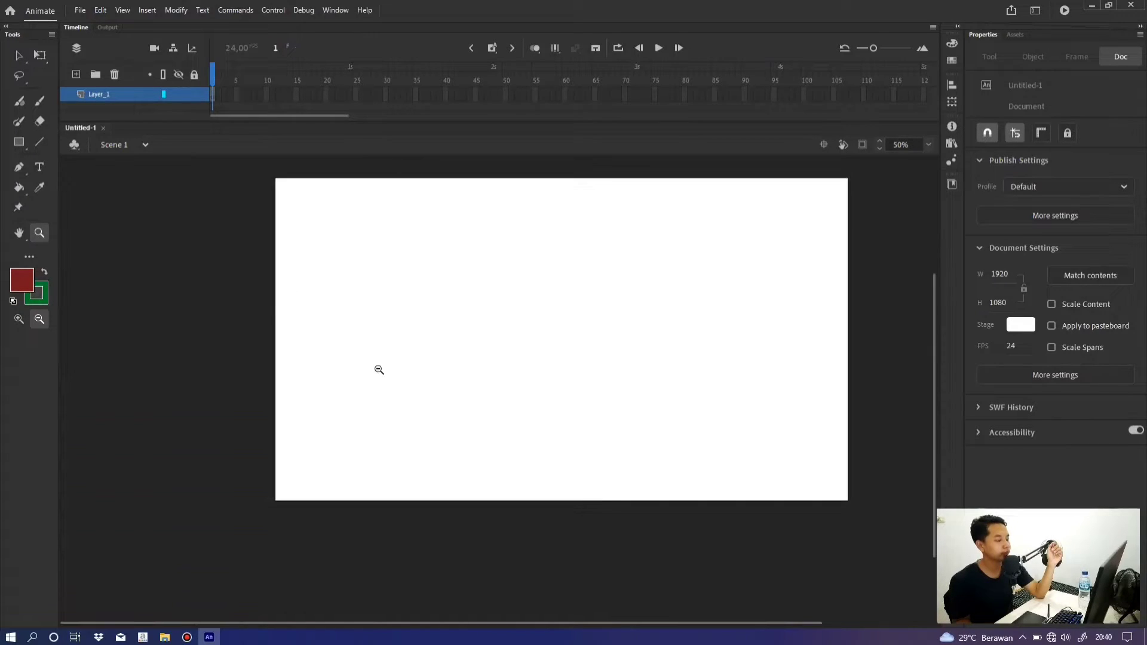
click(19, 319)
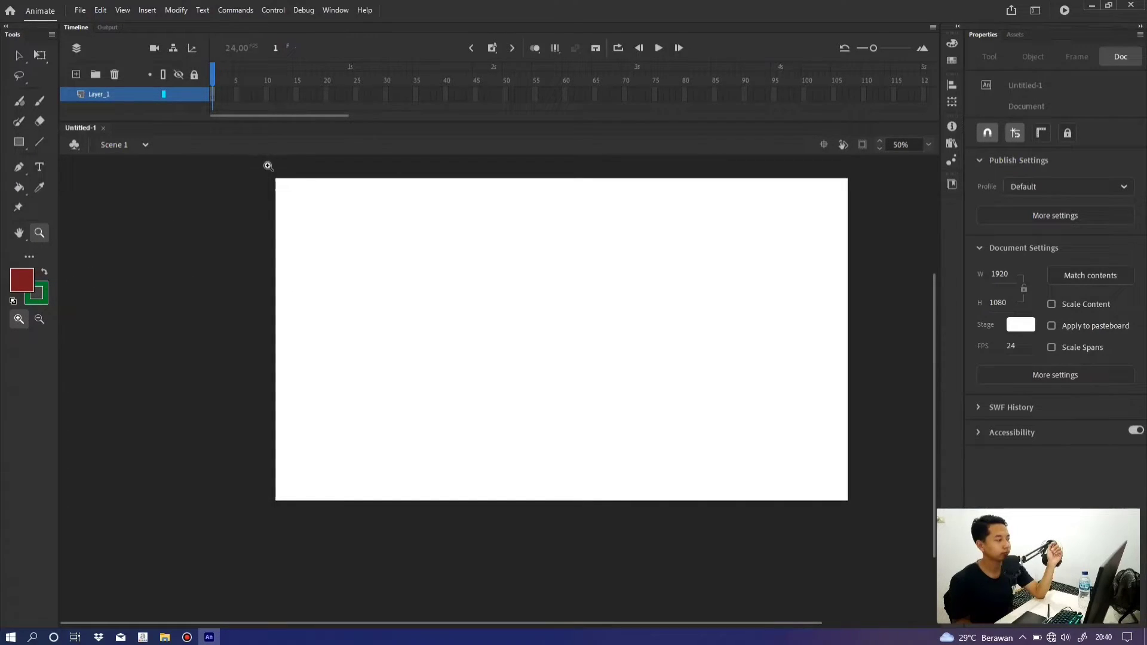
drag(263, 168, 867, 511)
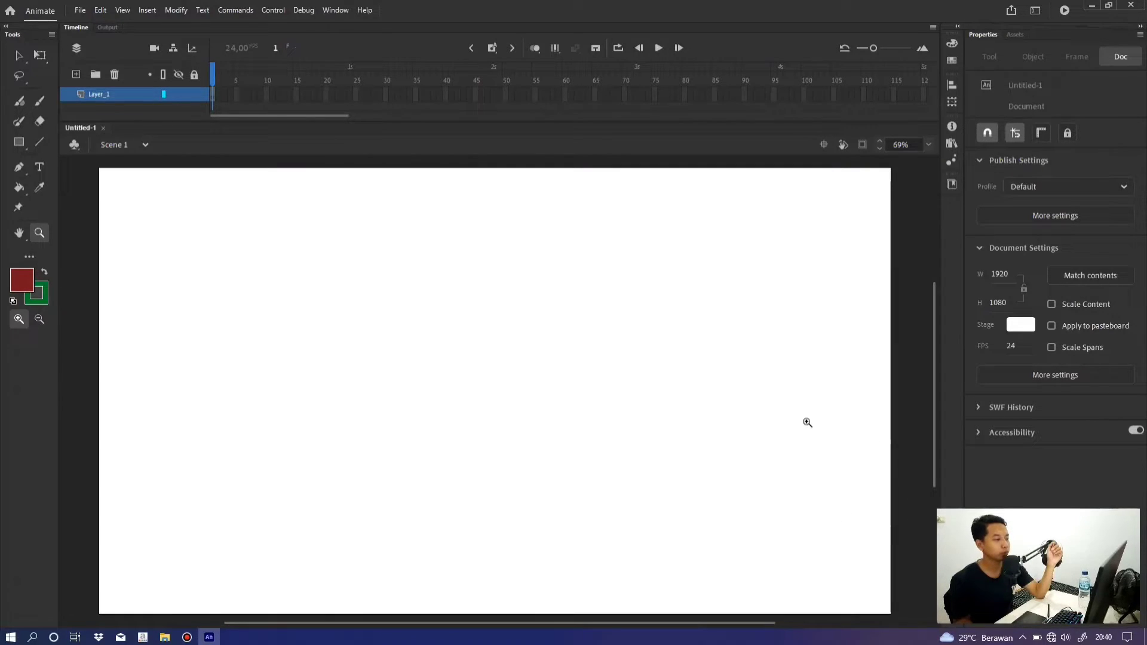
click(361, 399)
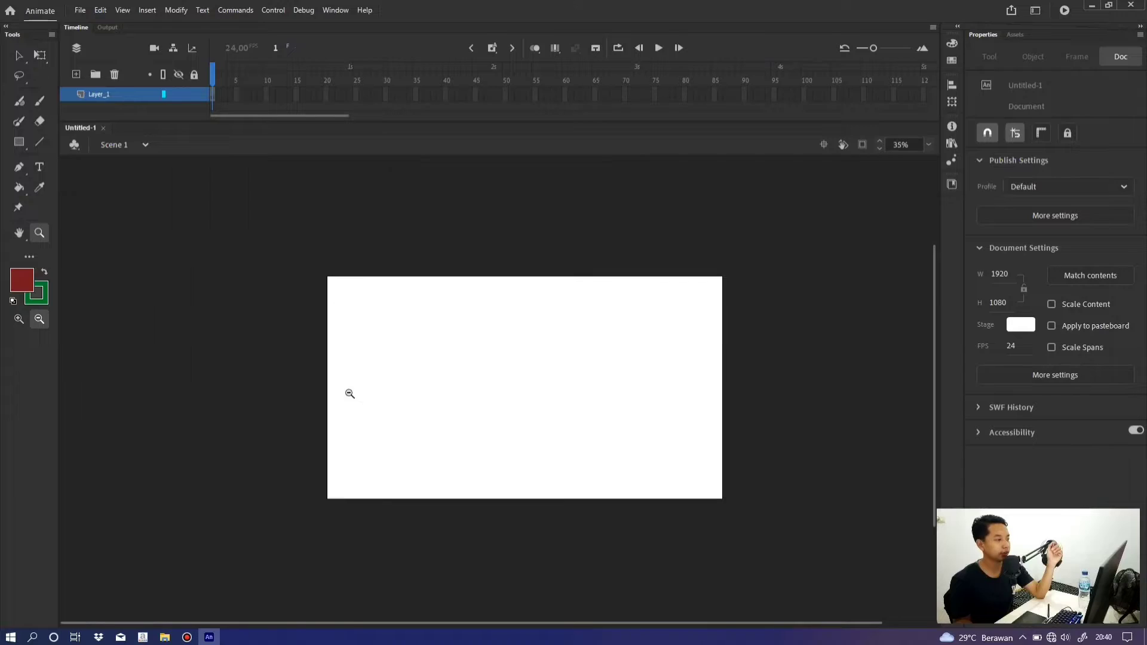
click(19, 318)
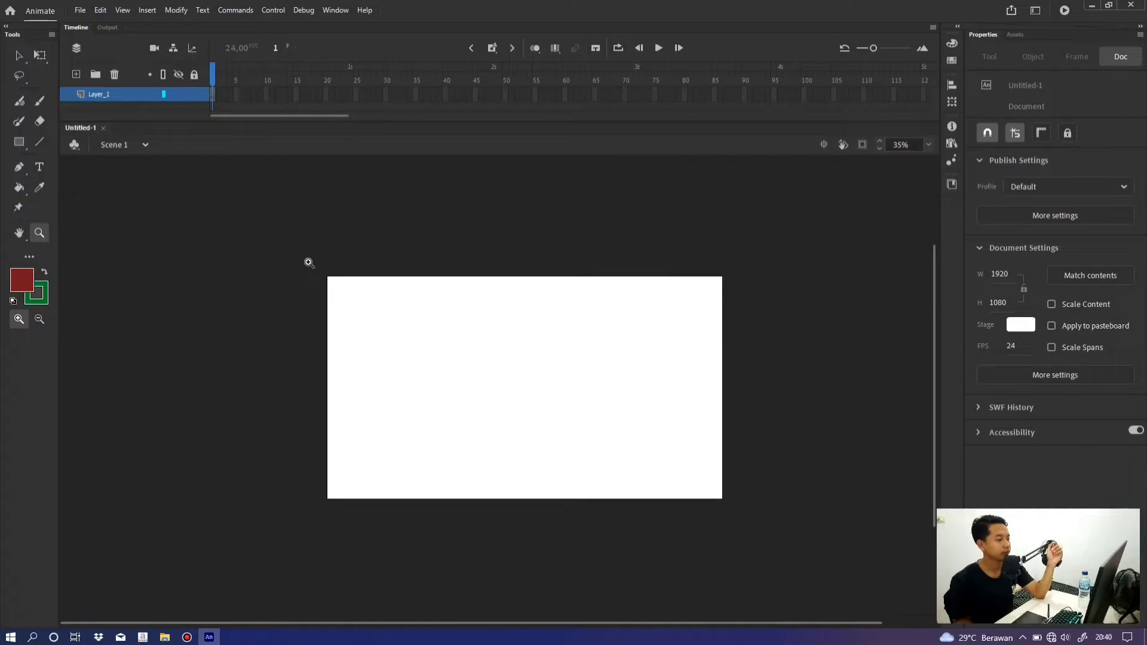
drag(305, 260, 741, 517)
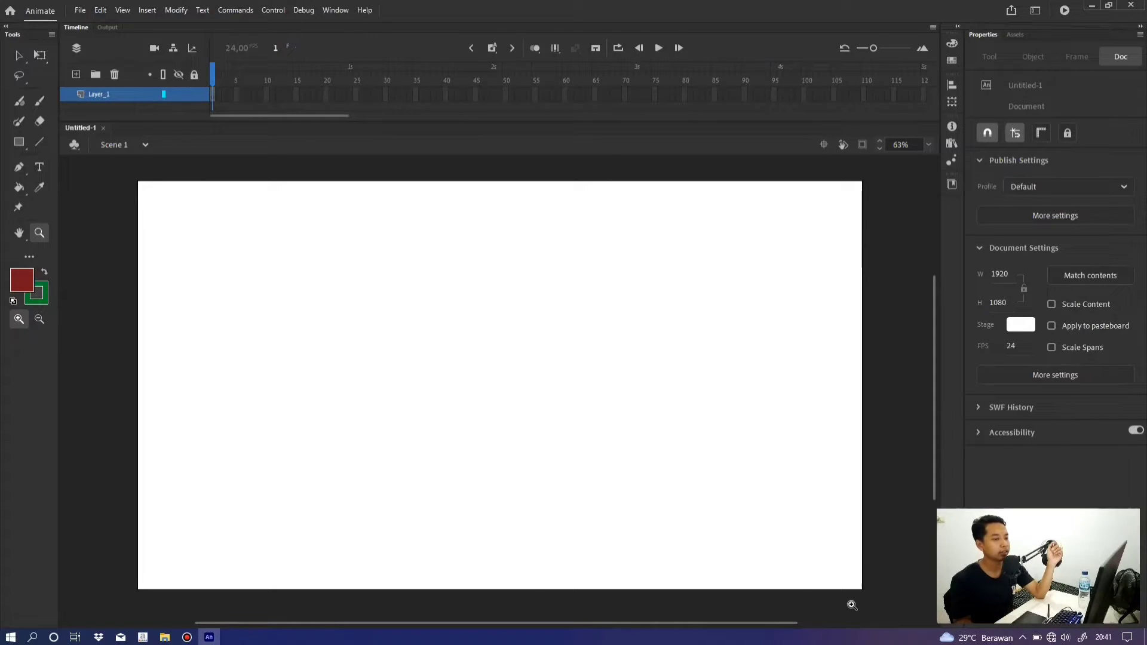
- Examine individual frames of Layer_1 in the timeline with the Selection tool, including frames 2, 3, 5 and 10, and return to frame 1
click(19, 56)
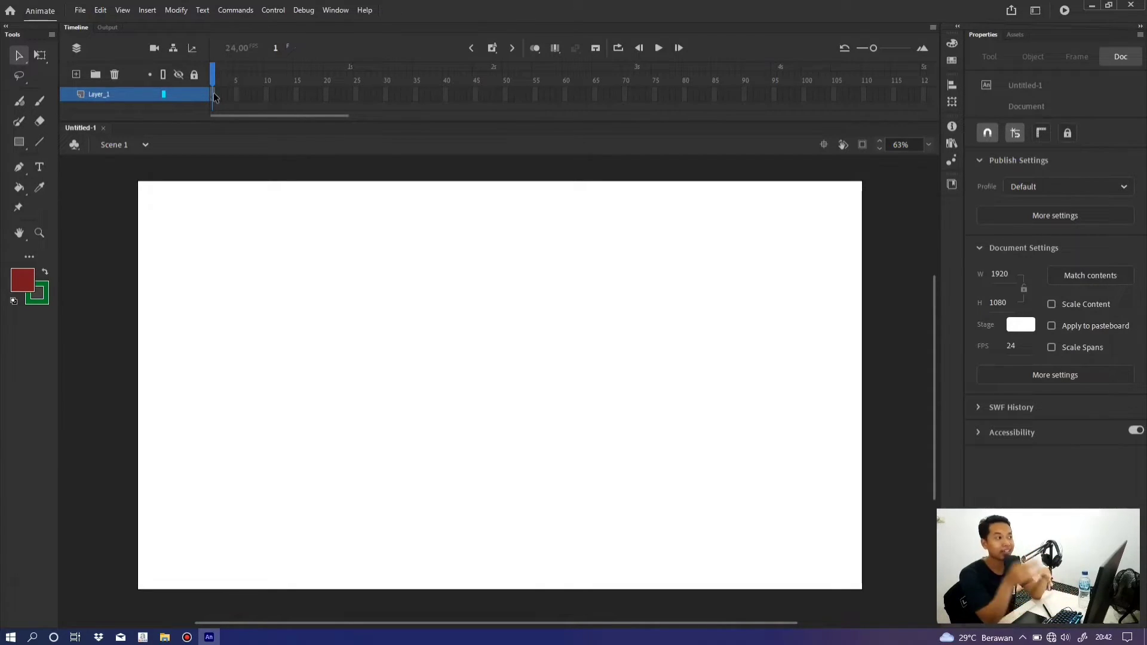
click(236, 96)
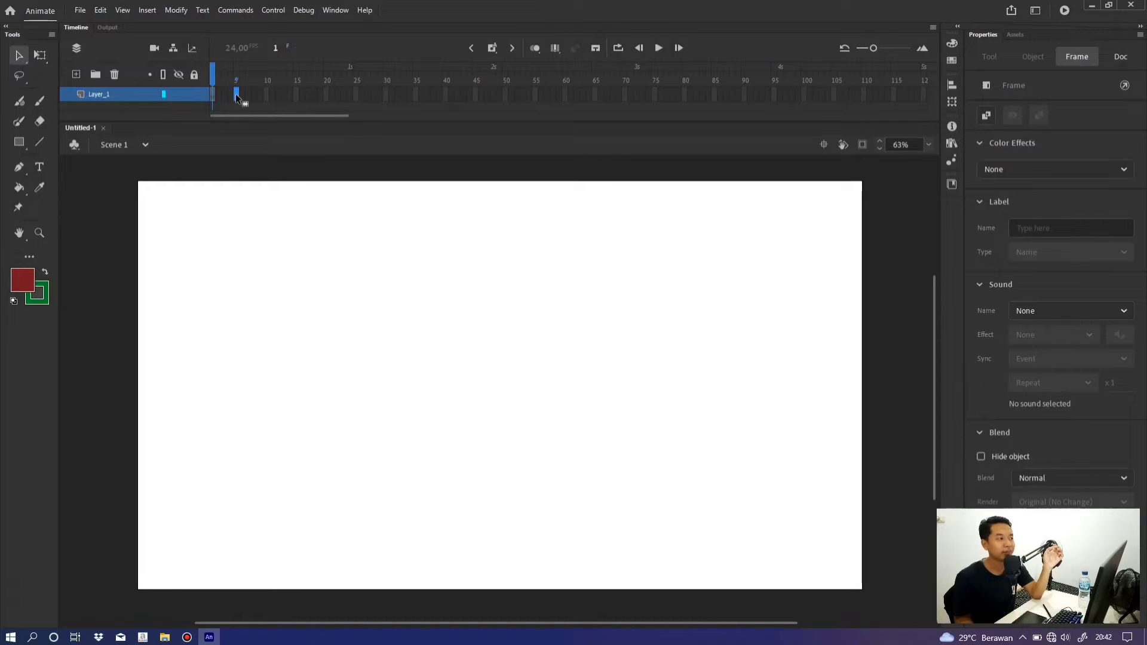
click(213, 98)
click(219, 98)
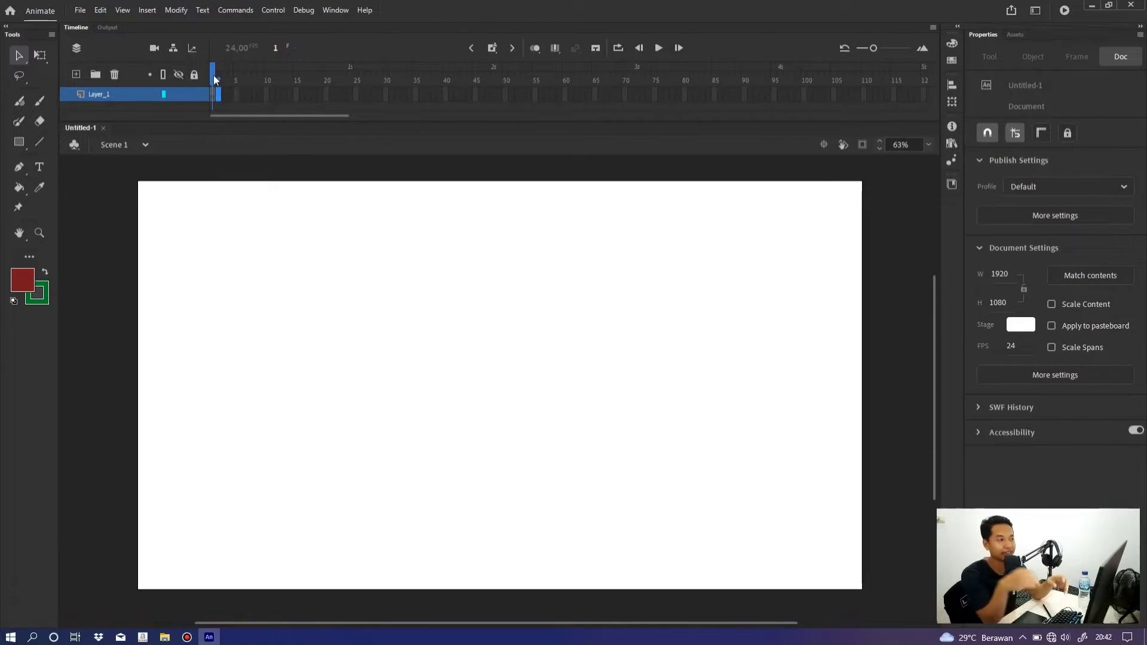
click(223, 97)
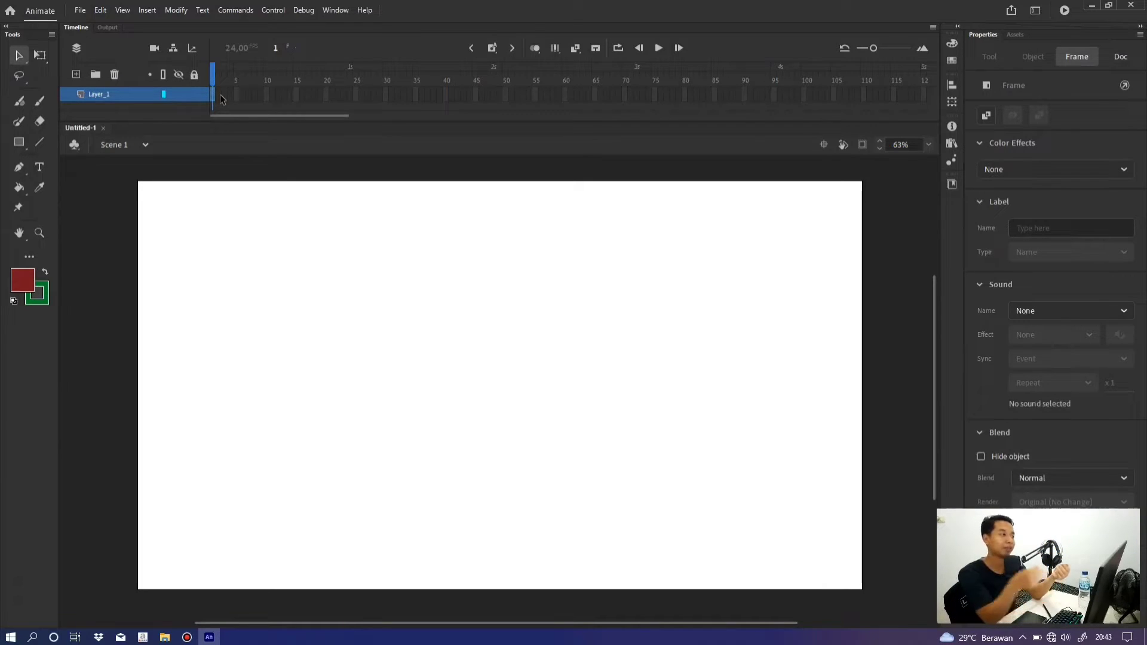
click(220, 95)
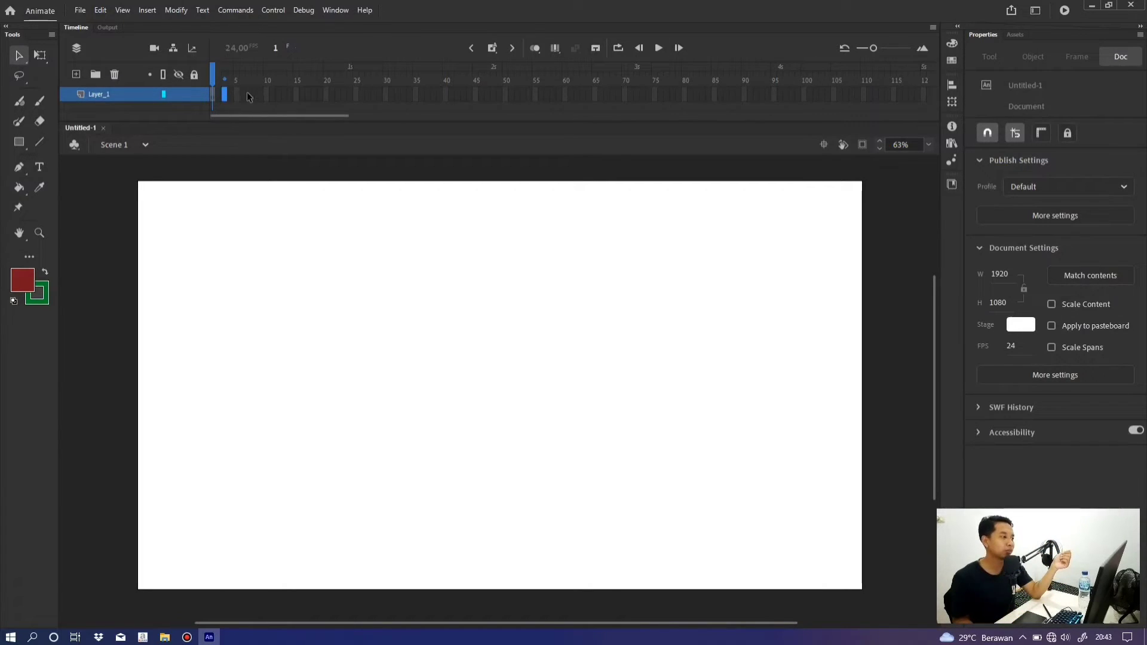
click(219, 96)
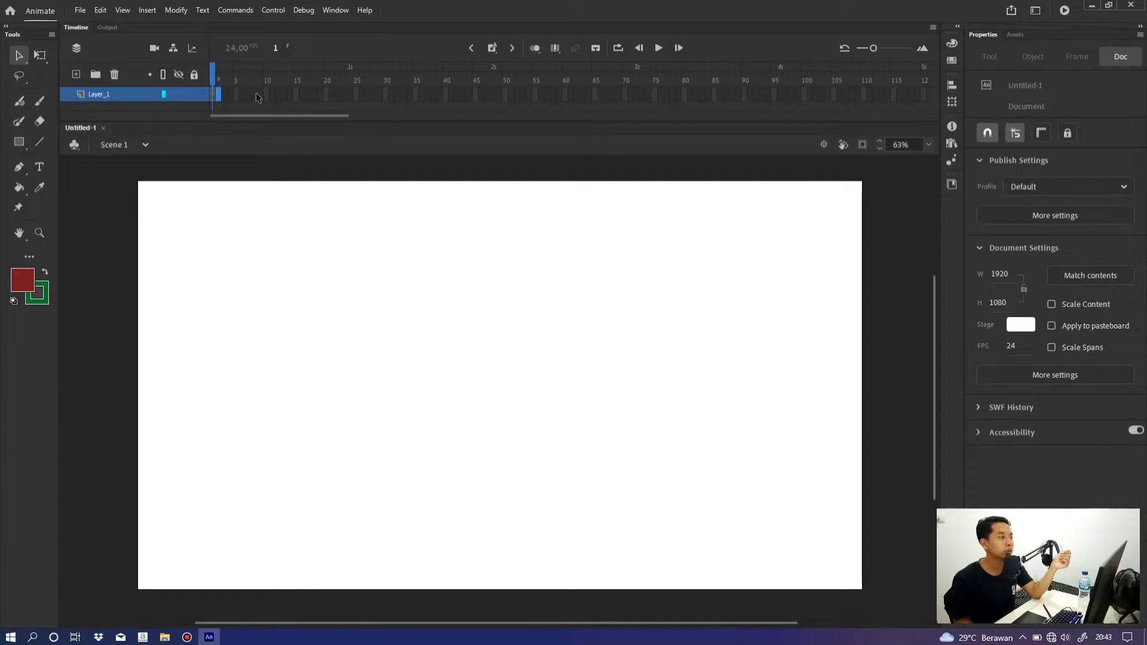
click(266, 96)
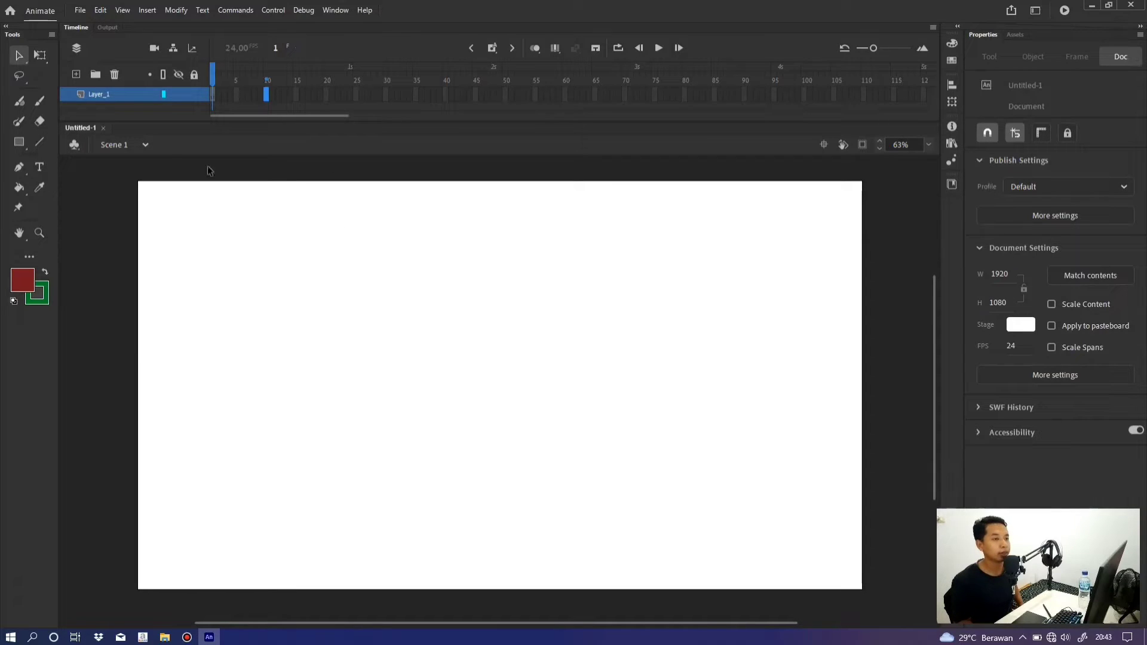
click(213, 97)
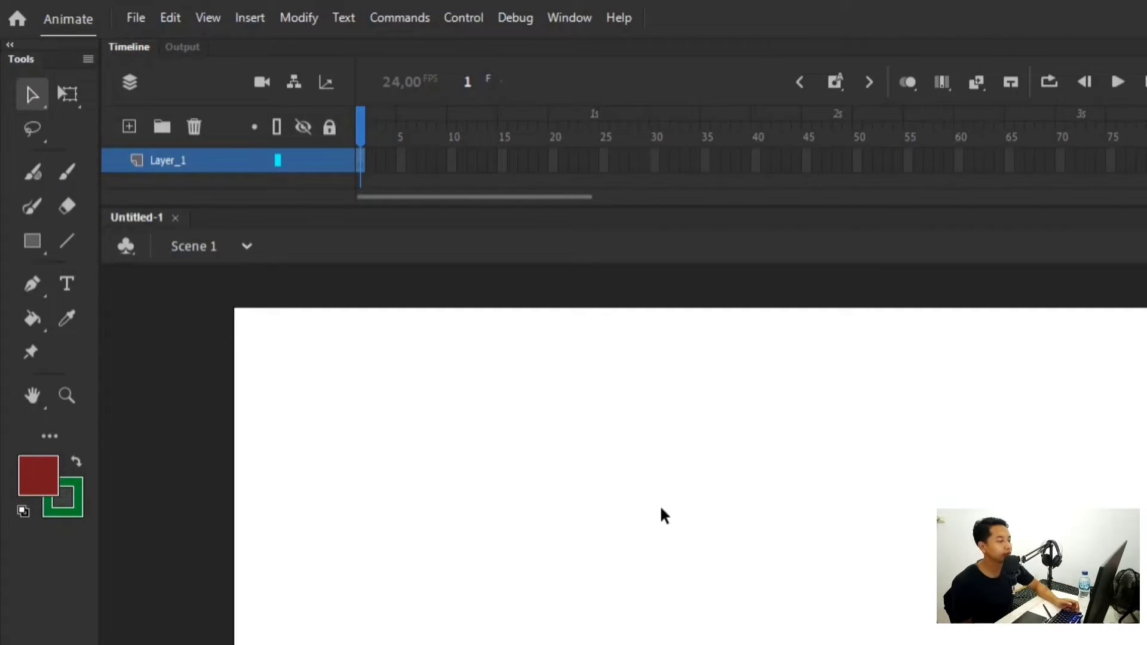
- Try a marquee selection on the empty stage, then activate the Lasso Tool and view its tool variants
drag(603, 487, 750, 643)
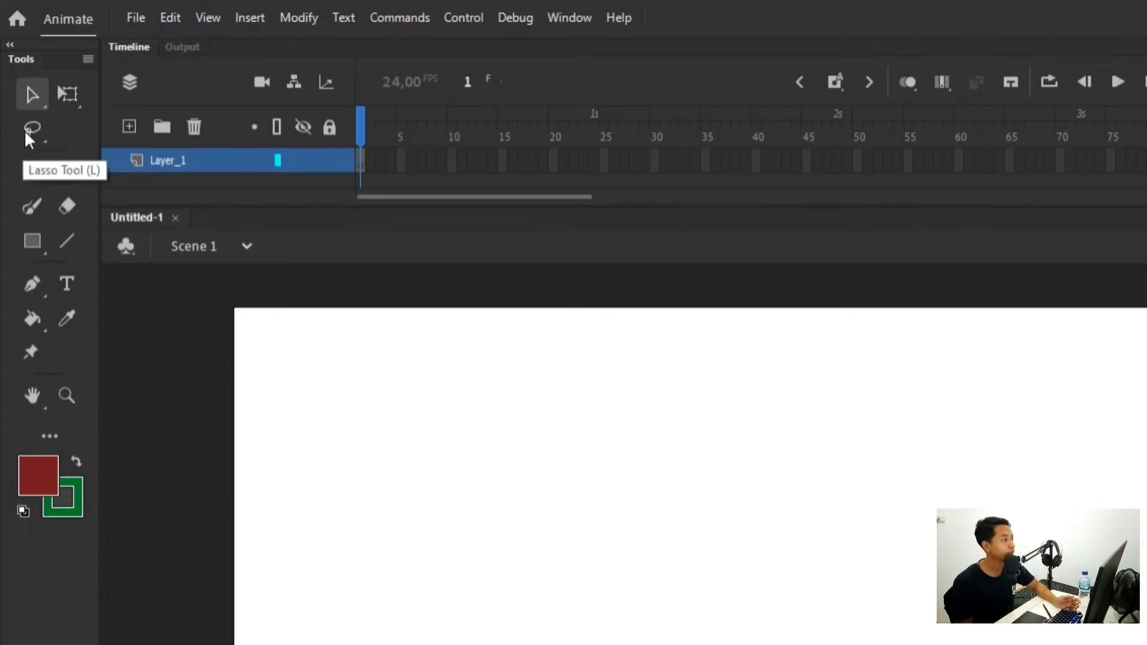
click(47, 143)
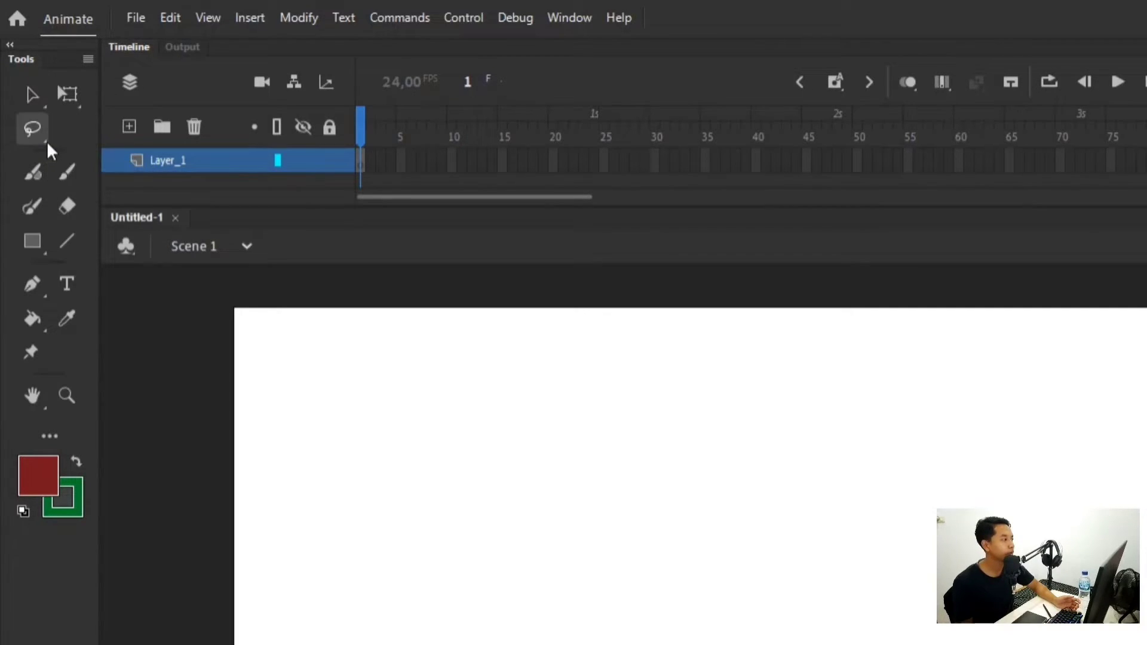
click(48, 146)
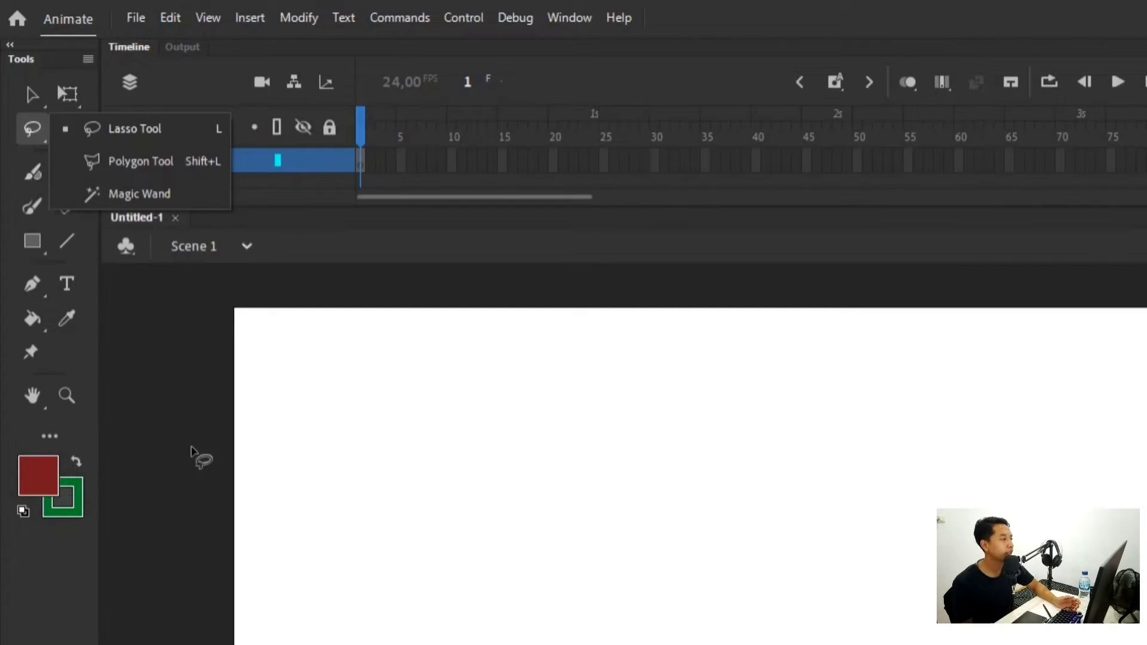
click(192, 448)
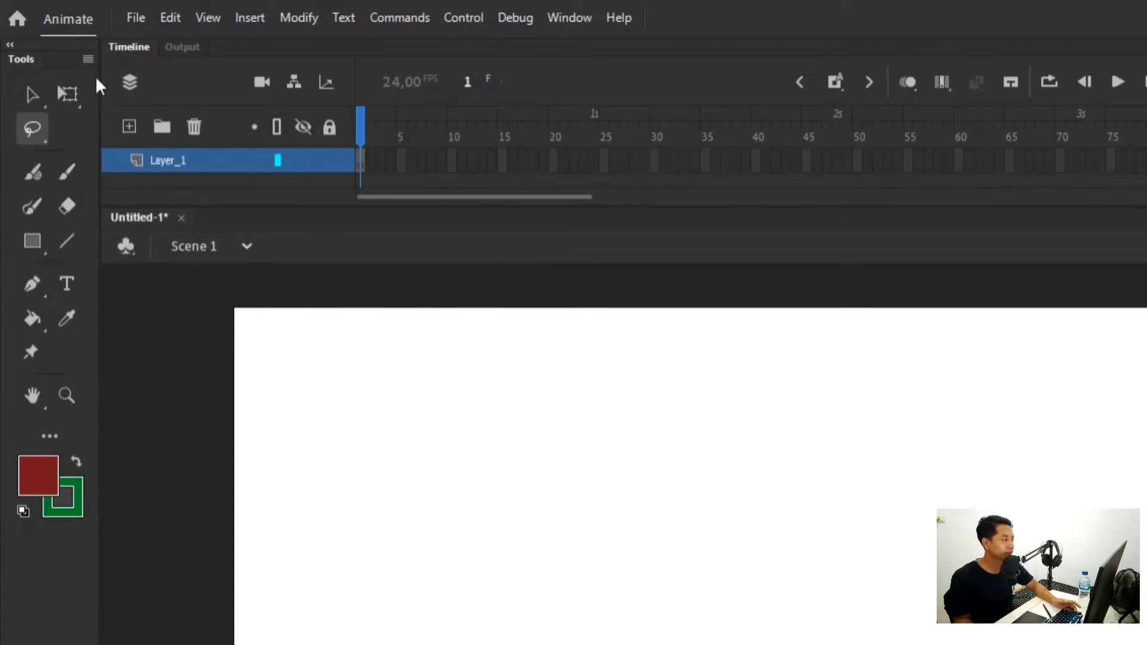
- Inspect the options of the Tools panel and its collection of additional tools
click(92, 58)
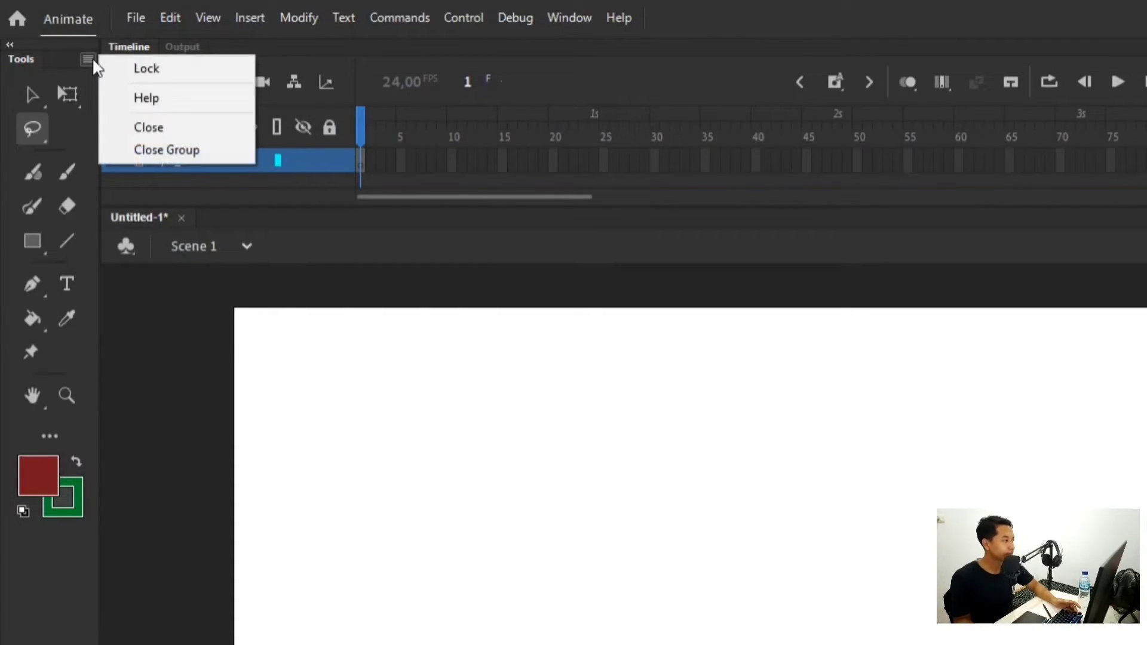
click(92, 57)
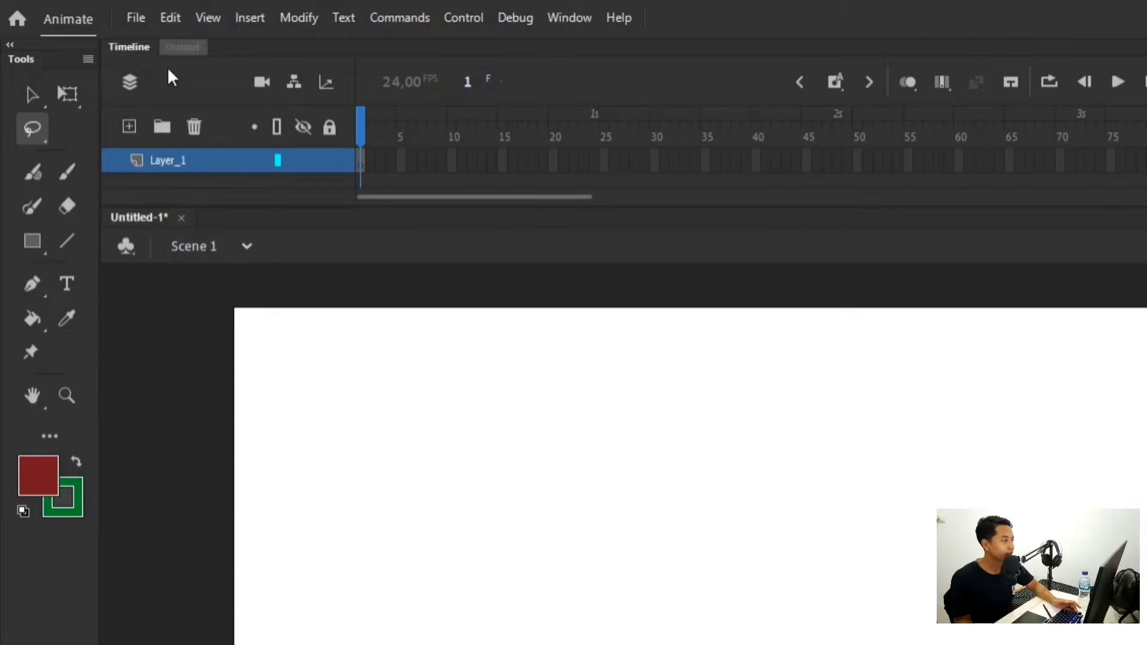
click(57, 438)
click(53, 440)
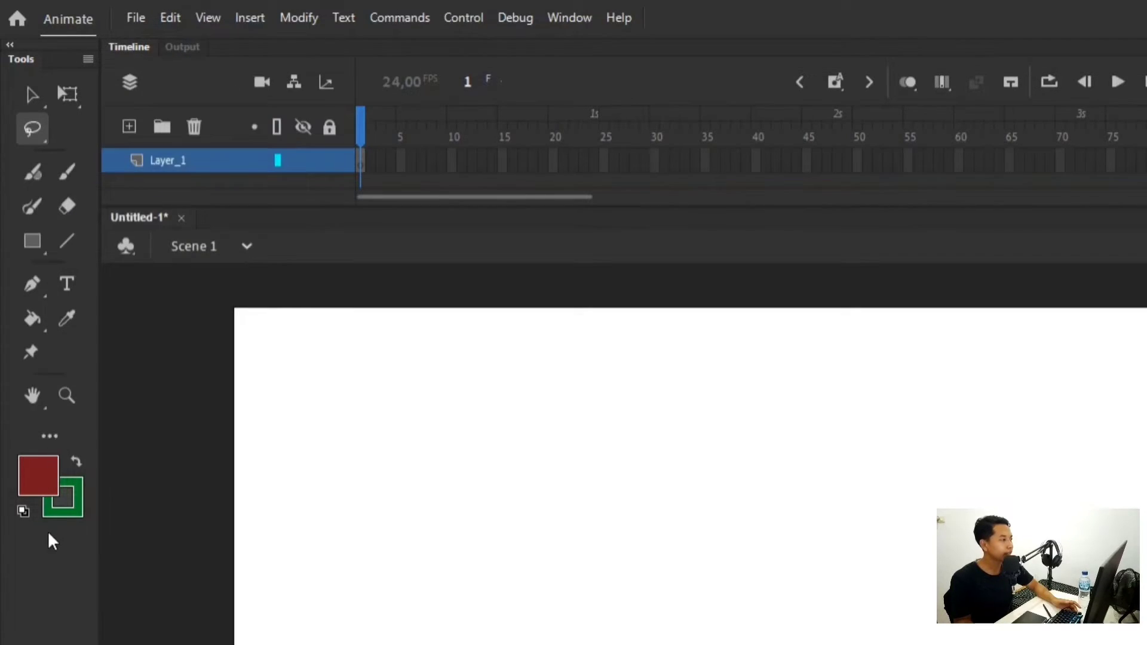
- Activate the Paint Brush Tool and remove it from the toolbar by returning it to the collection of additional tools
click(32, 215)
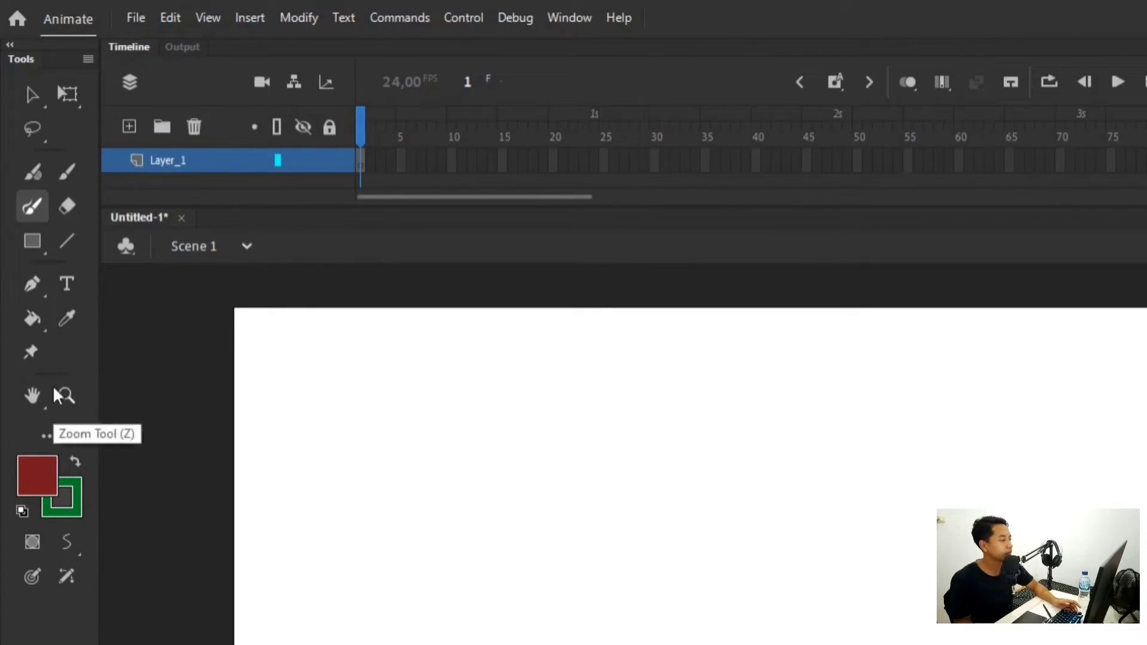
click(50, 437)
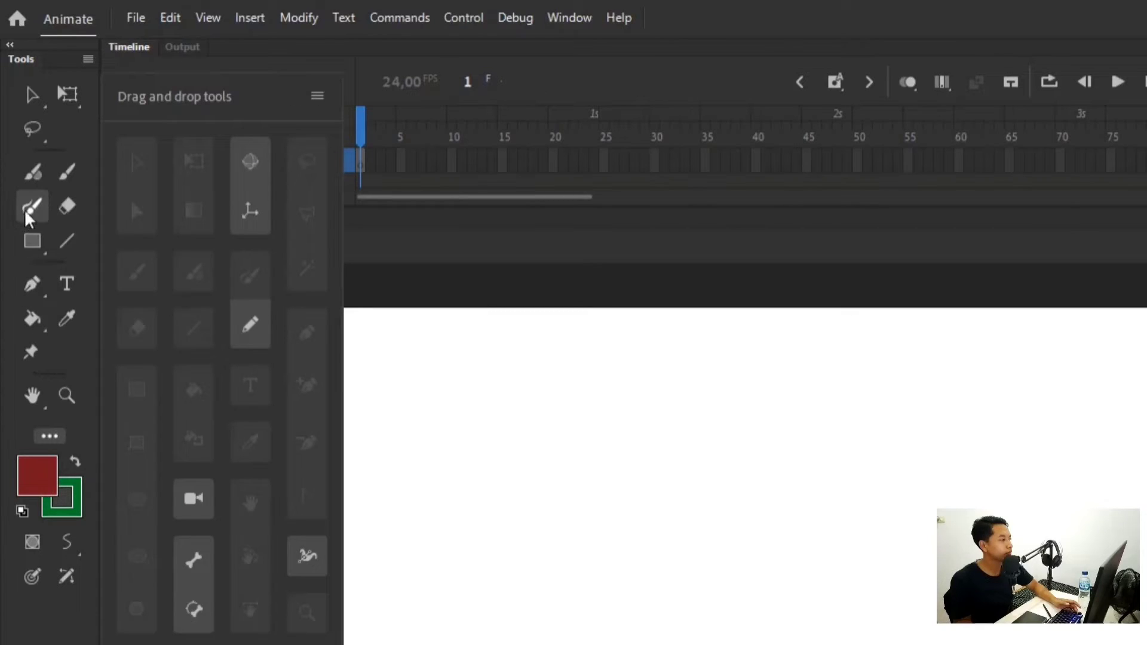
drag(45, 209, 250, 256)
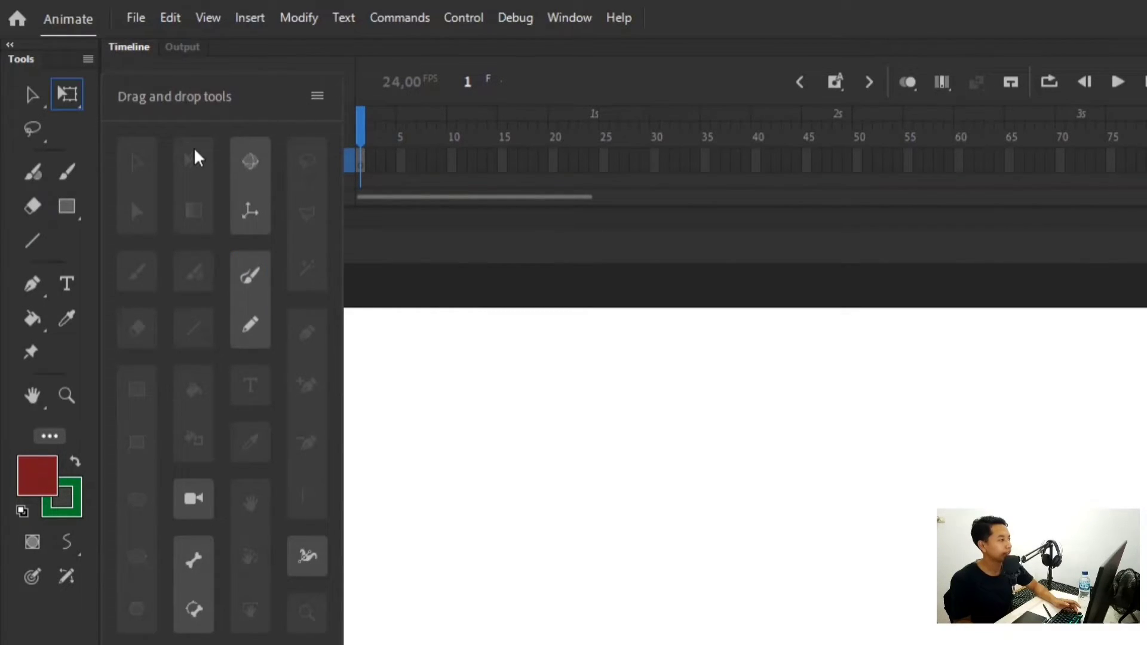
click(318, 96)
click(378, 181)
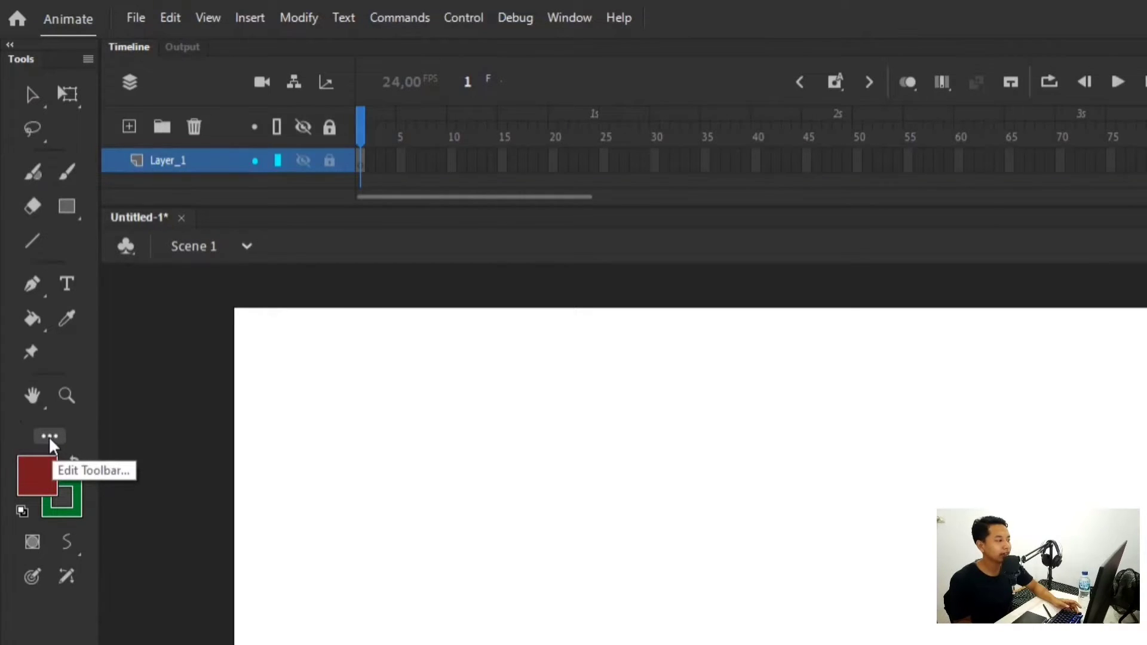
- Add the Paint Brush Tool back to the toolbar between the brush tools and the Rectangle Tool, and close the tool collection
click(50, 437)
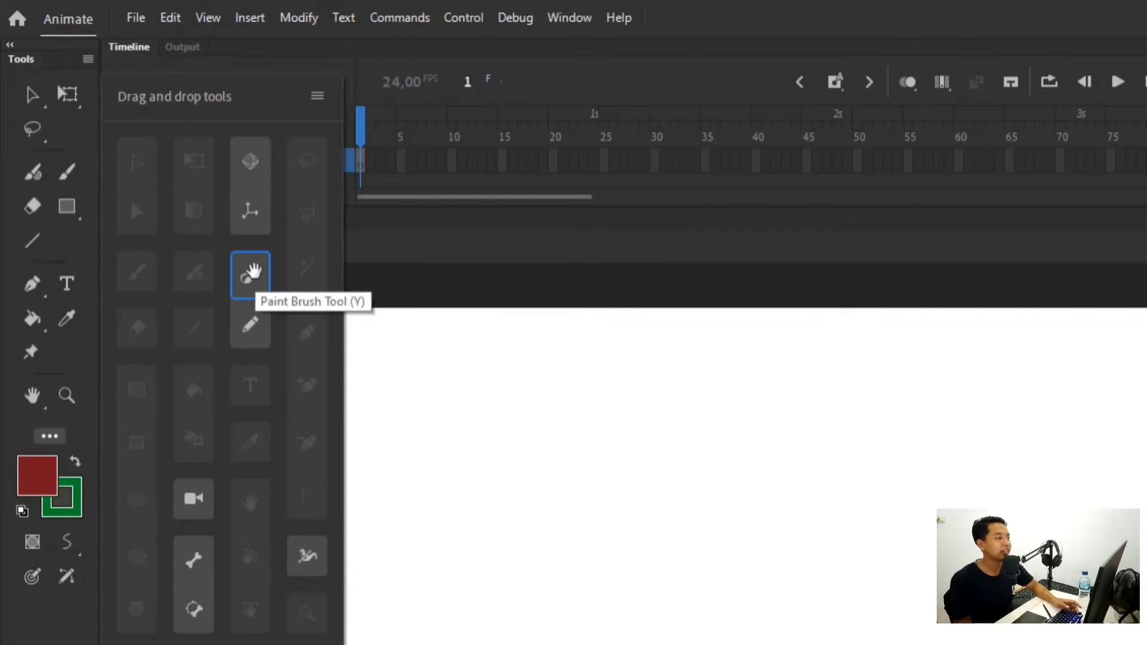
mouse_move(254, 272)
mouse_down()
mouse_move(154, 287)
mouse_move(64, 259)
mouse_move(27, 211)
mouse_up()
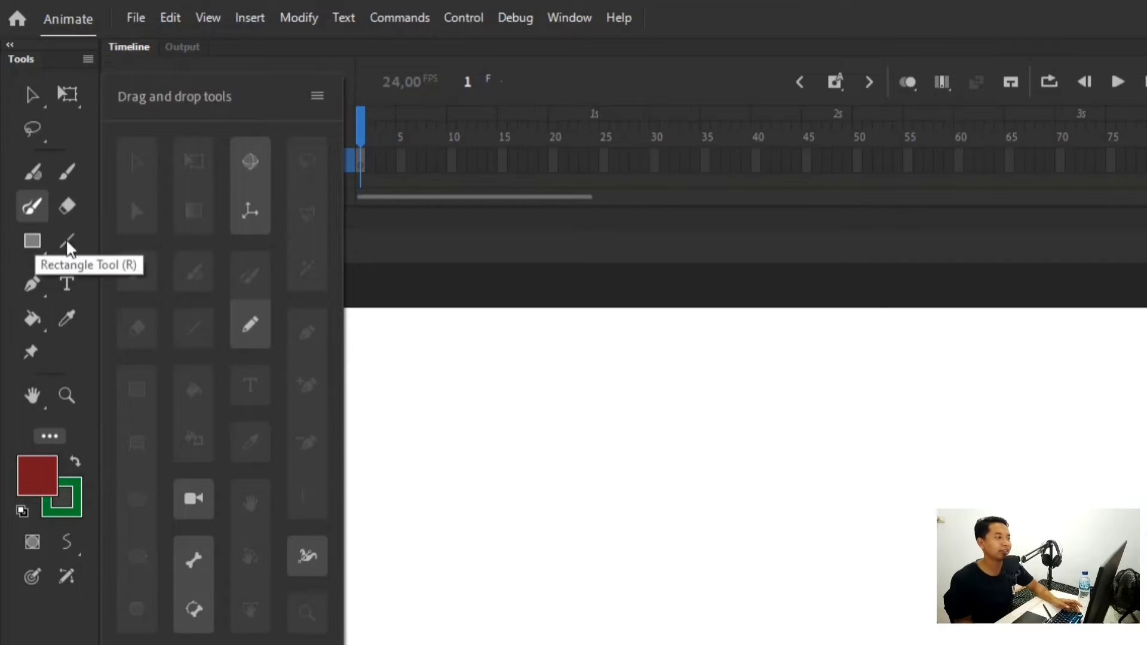
click(47, 438)
click(48, 438)
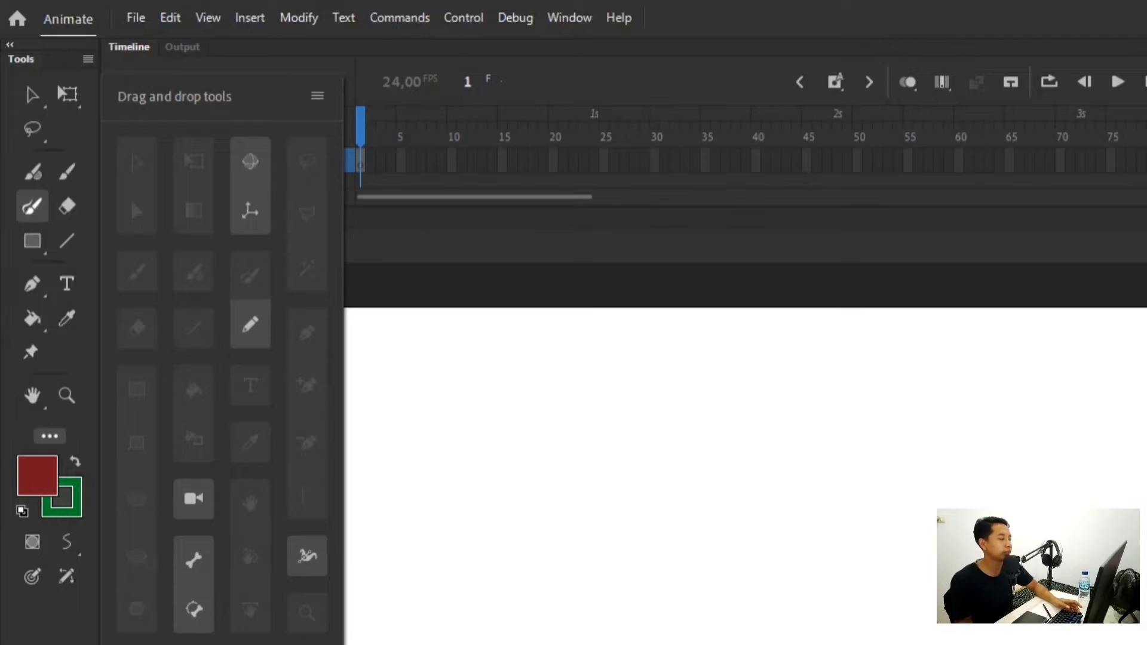
click(60, 436)
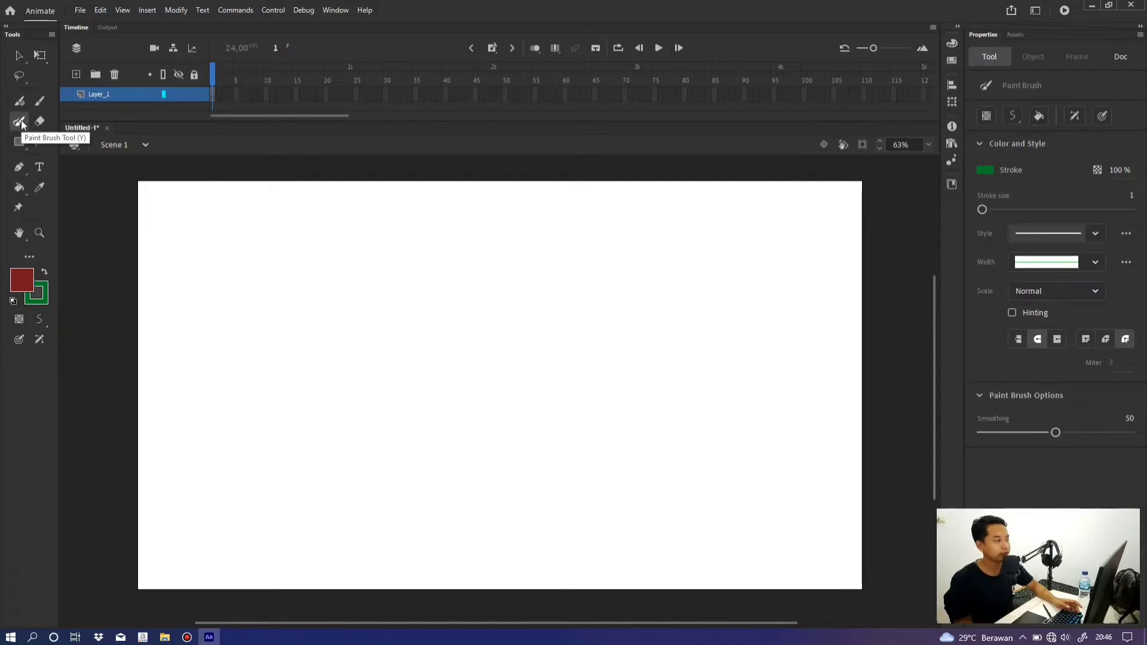
- Check the Paint Brush's available stroke styles and open the Brush Library
click(1094, 237)
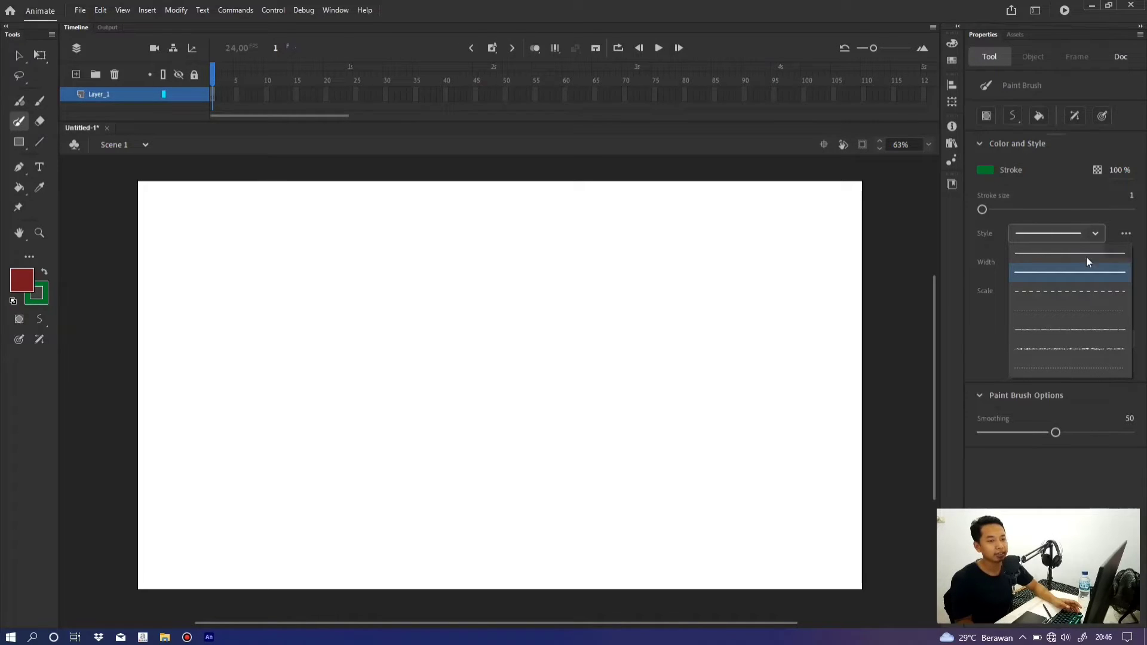
click(1093, 235)
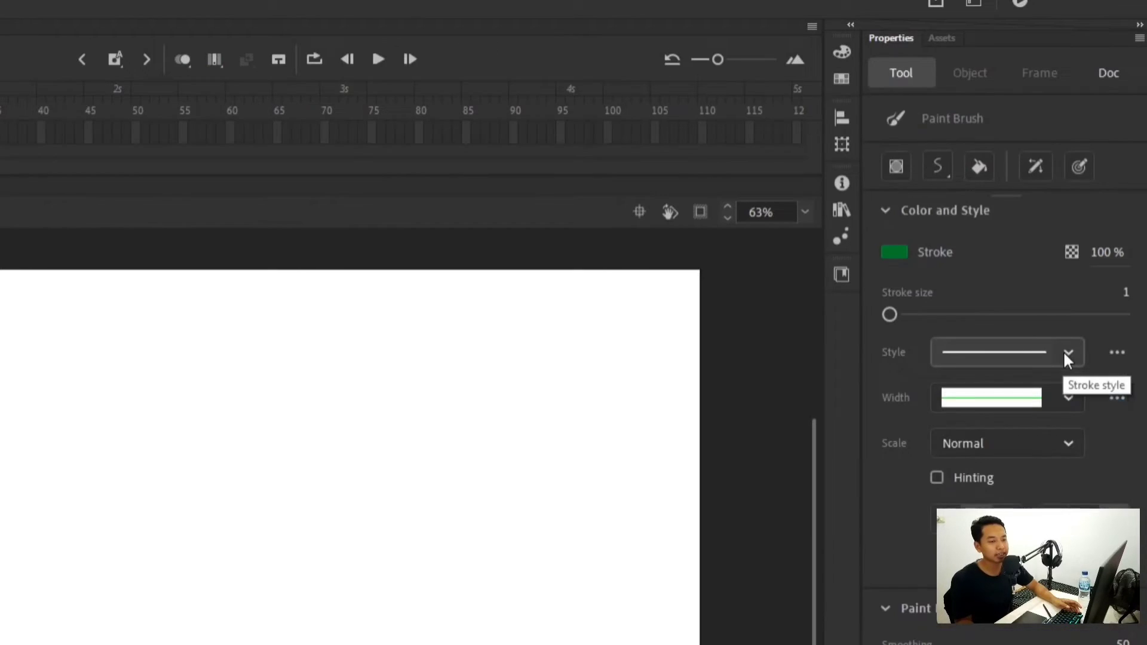
click(1117, 354)
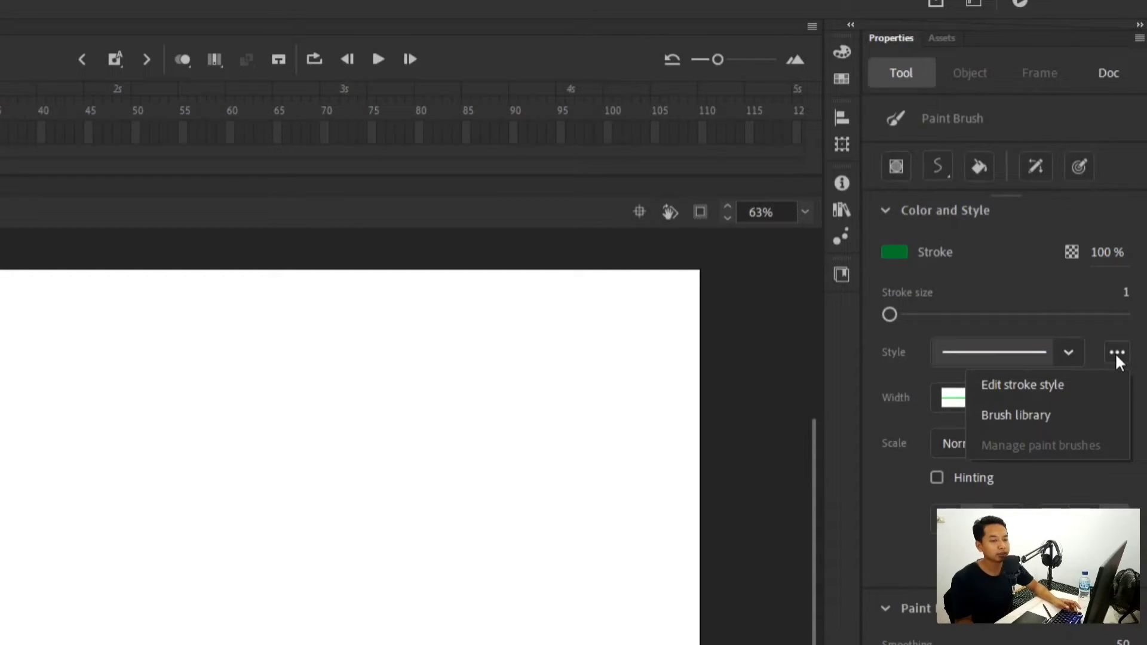
click(1016, 415)
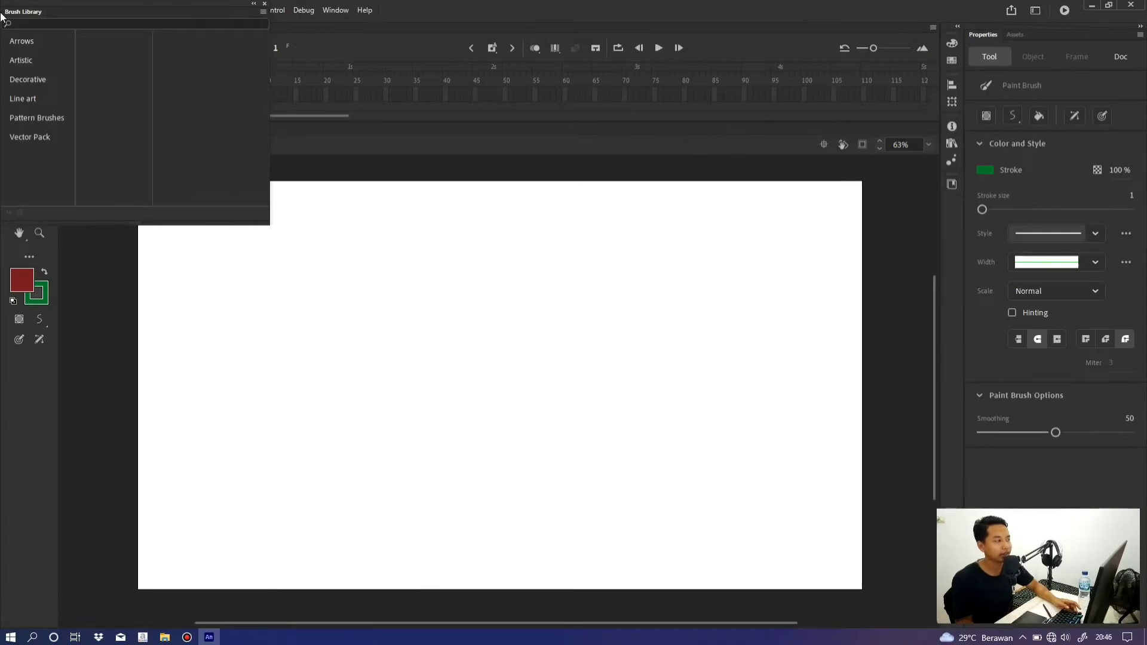
- Examine the Arrows Special and Arrows Standard brush sets in the Arrows category
click(19, 40)
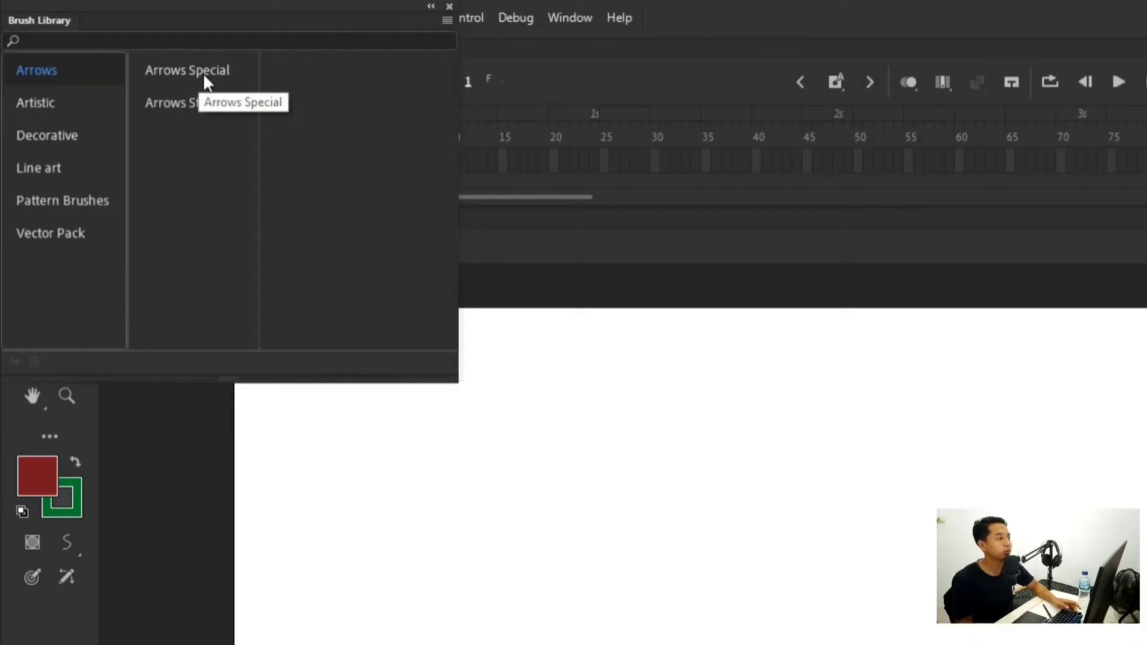
click(119, 43)
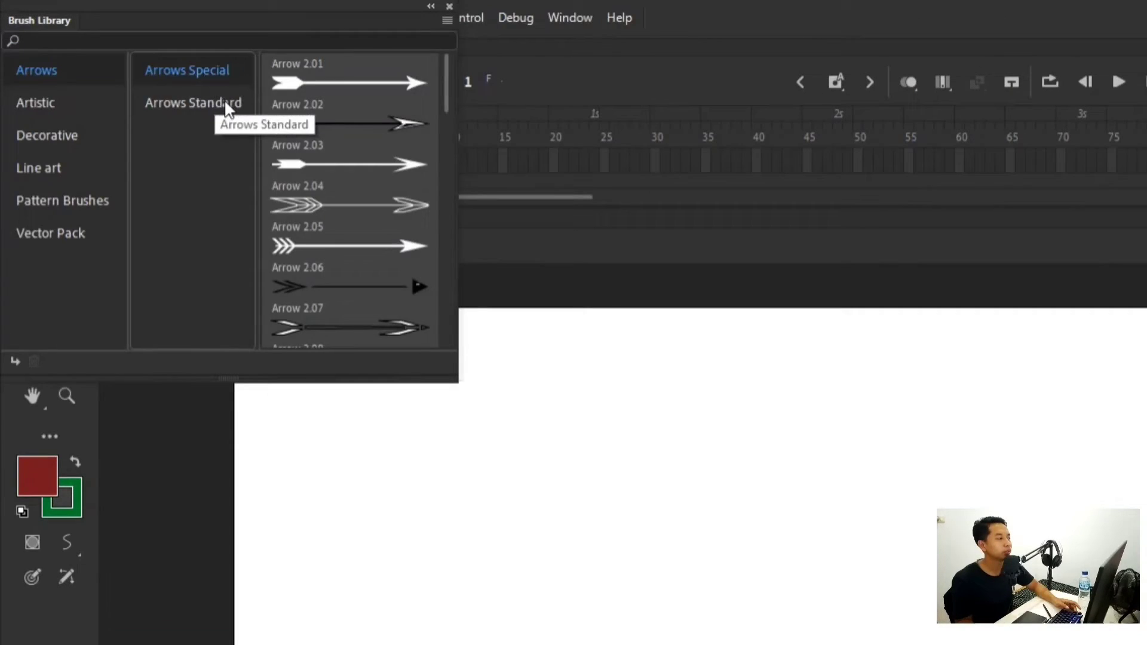
click(226, 105)
- Examine the Artistic brushes, covering the Chalk Charcoal Pencil, Ink, PaintBrush and ScrollPen sets
click(16, 105)
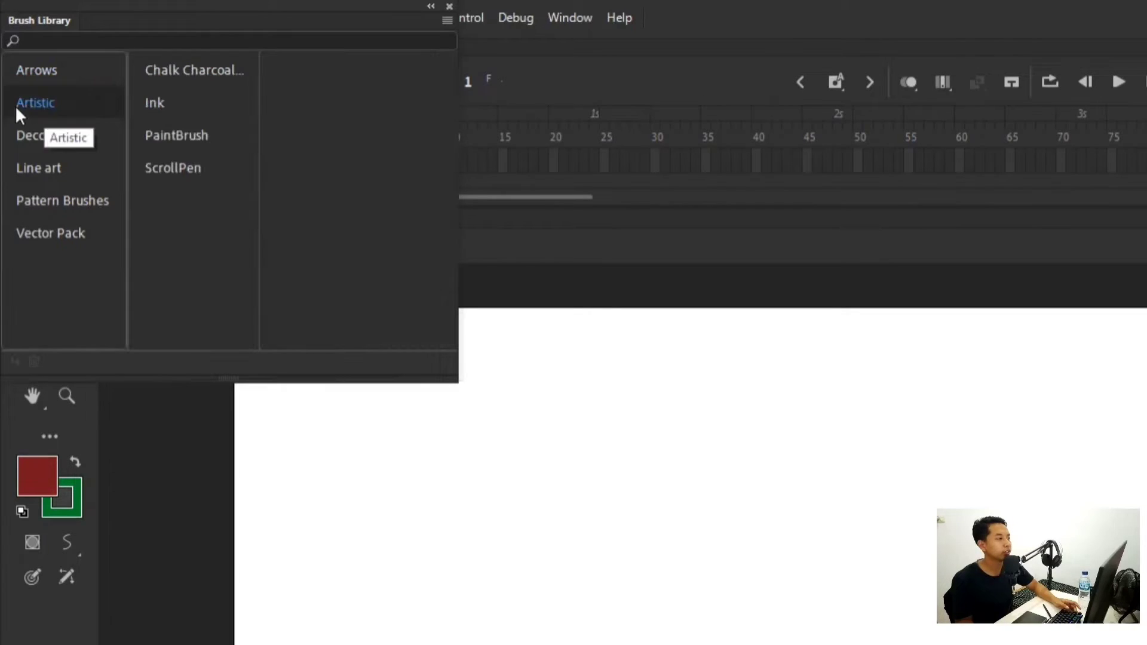
click(202, 70)
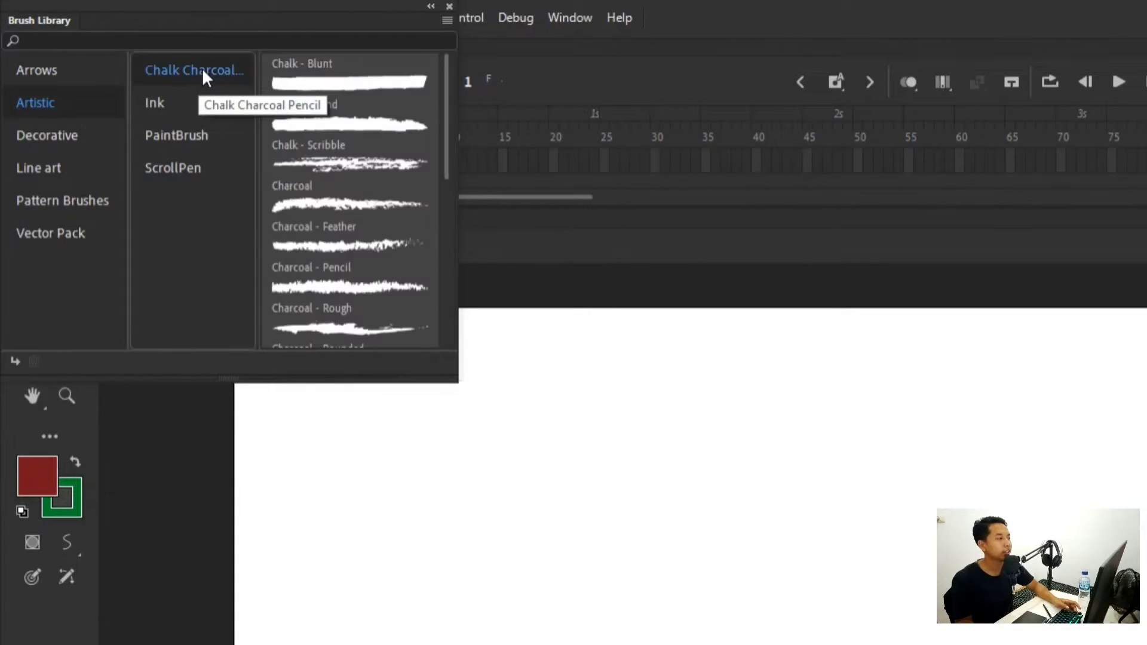
scroll(405, 205, down, 4)
scroll(405, 205, up, 4)
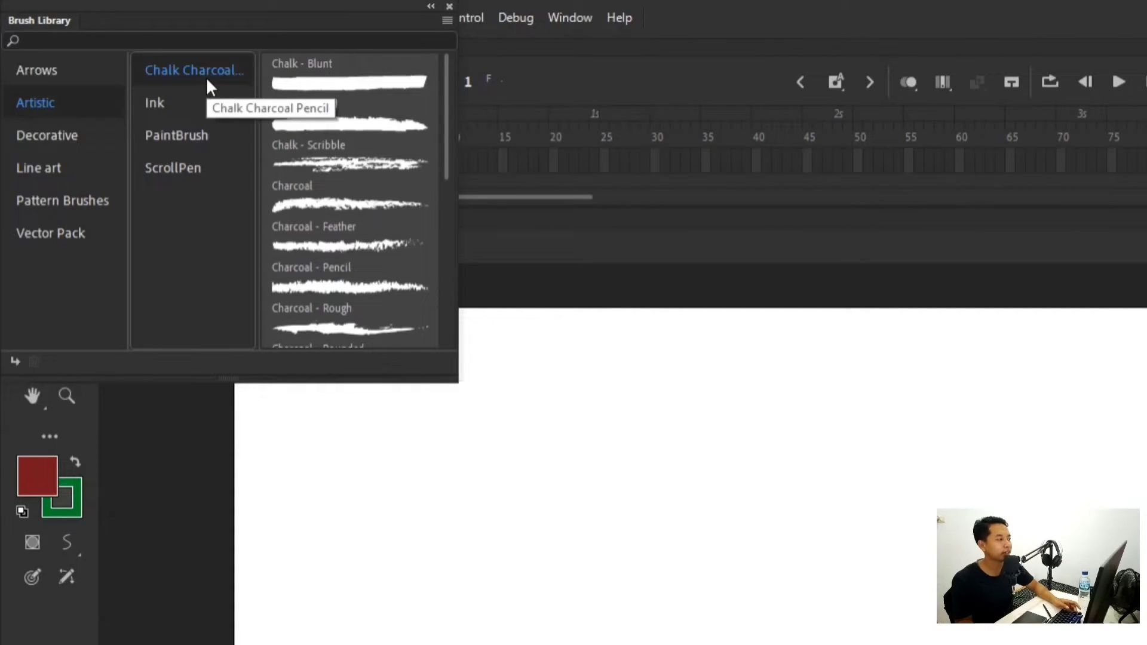
click(159, 101)
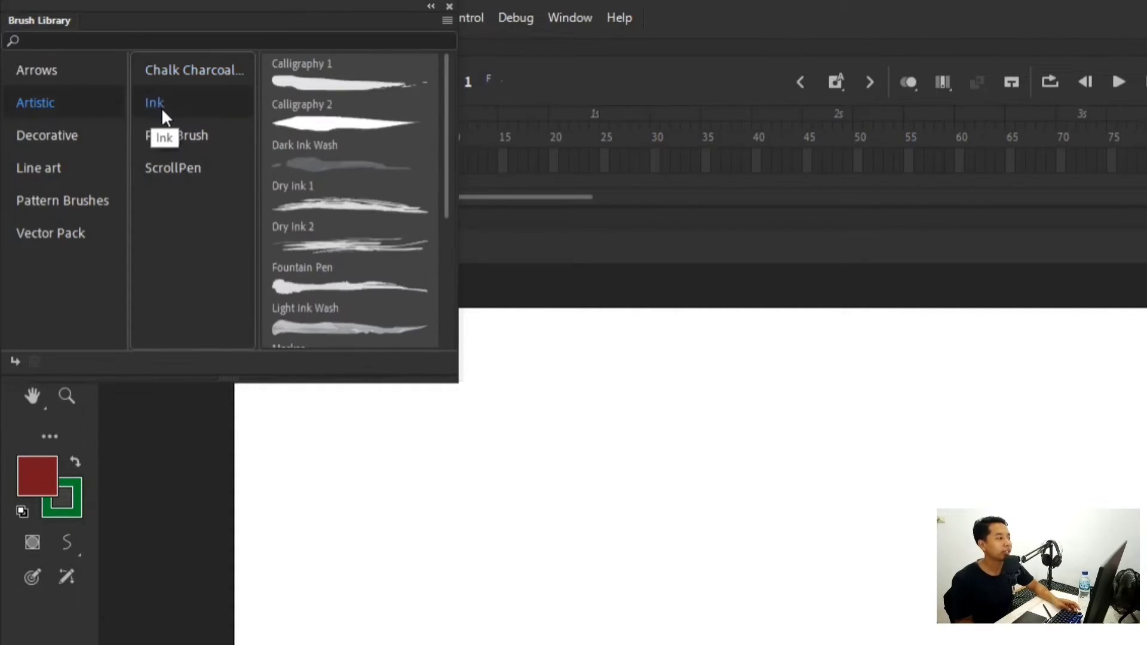
scroll(334, 210, down, 4)
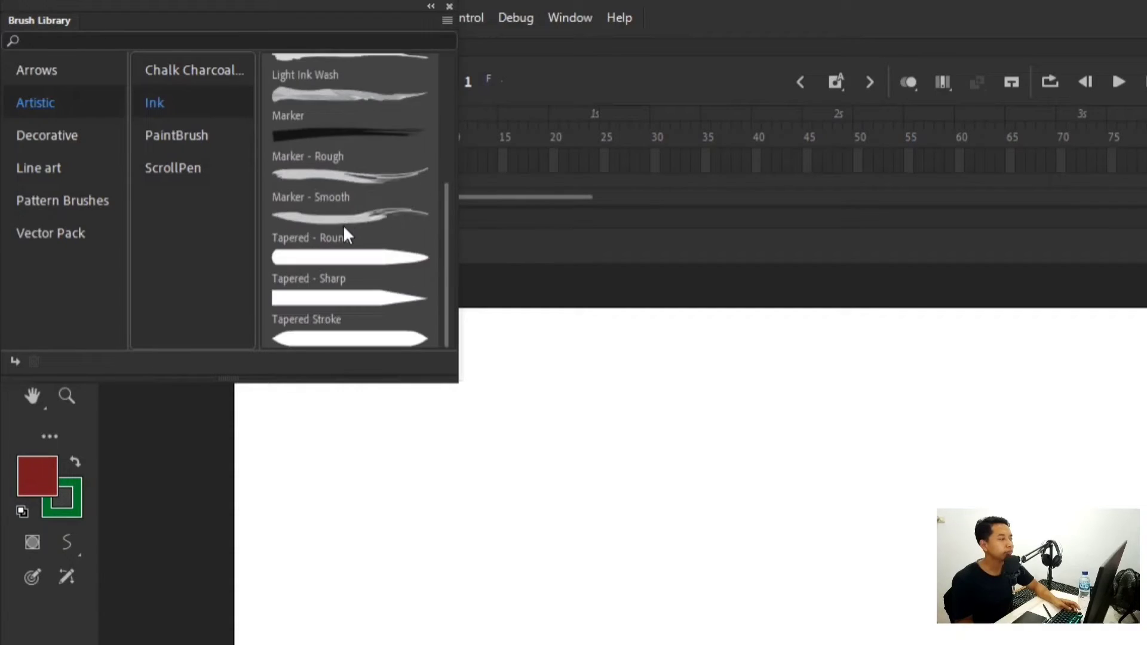
scroll(356, 227, up, 4)
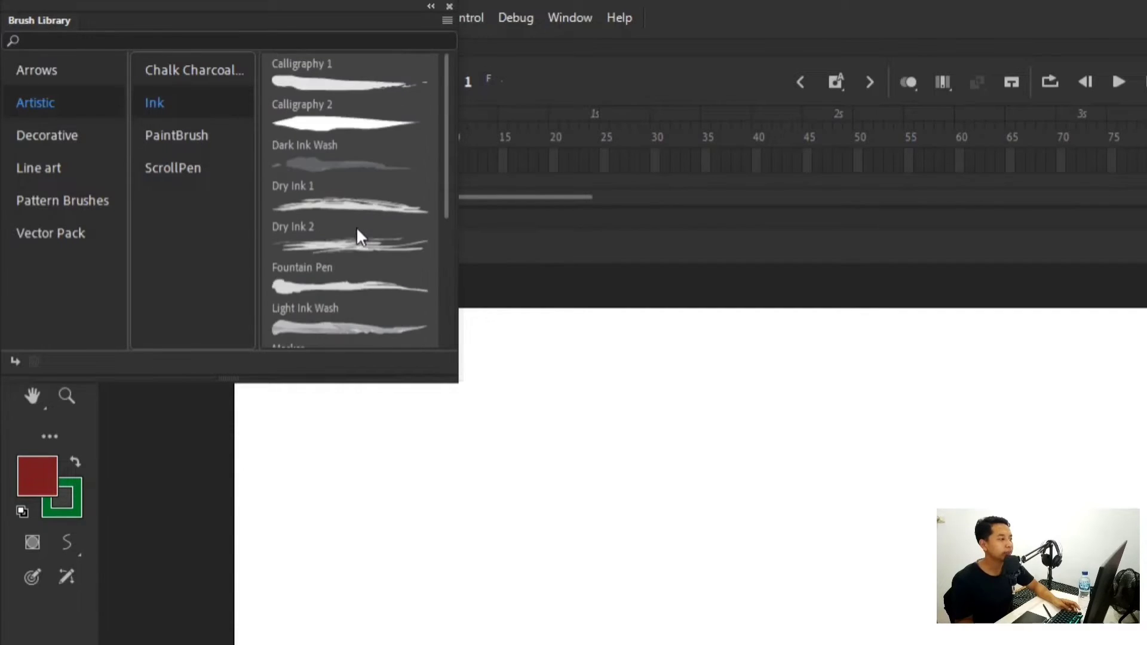
click(192, 135)
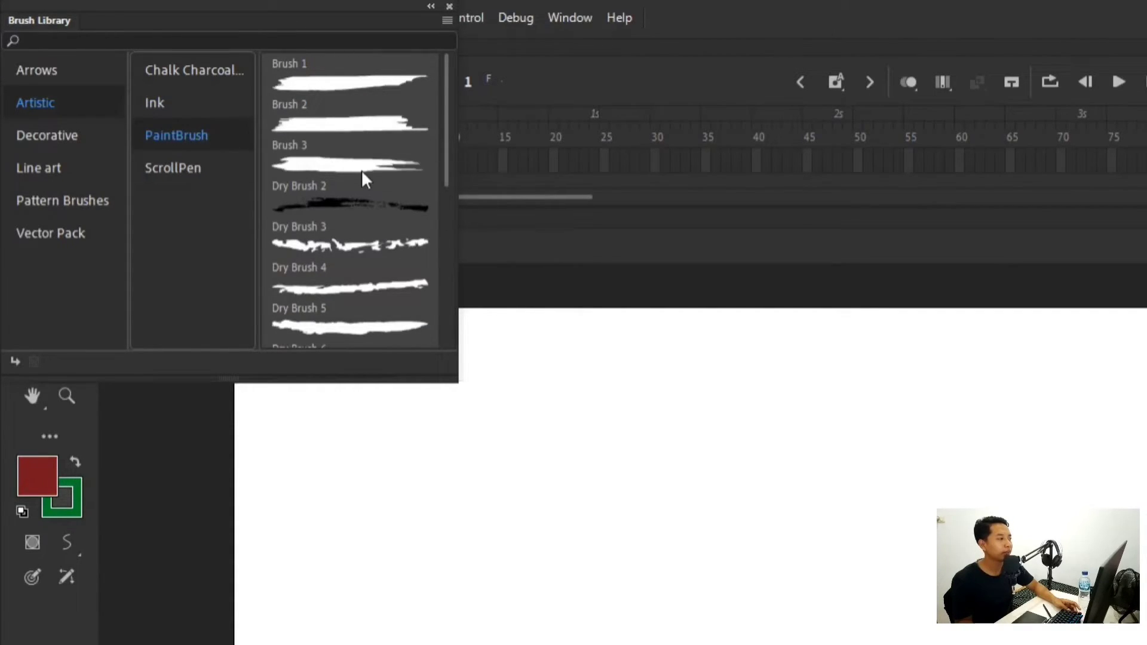
scroll(365, 178, down, 5)
scroll(368, 182, up, 5)
click(149, 169)
scroll(346, 167, down, 4)
scroll(347, 169, up, 4)
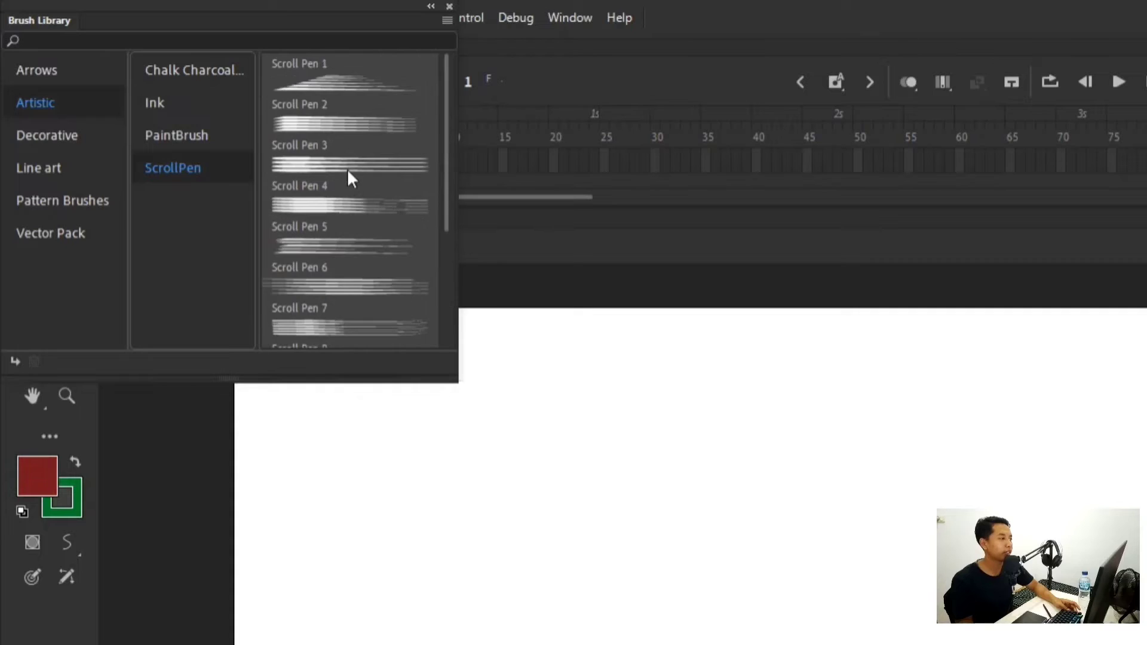
- Examine the Banners and Seals set of the Decorative brushes and the Basic set of the Line art brushes
click(39, 138)
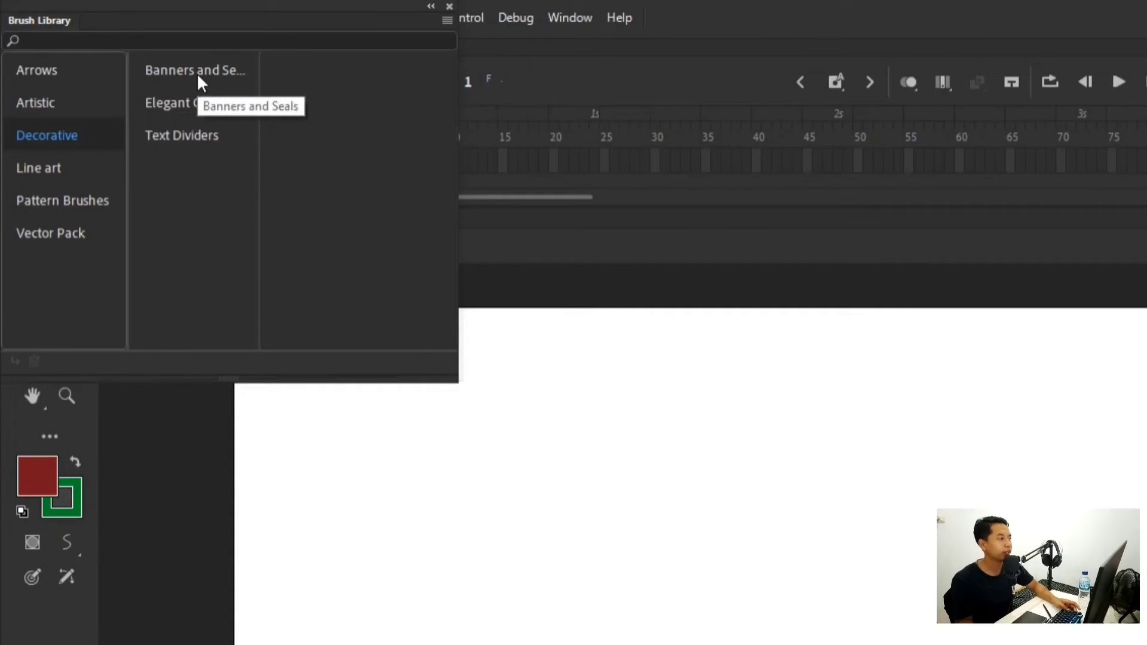
click(202, 106)
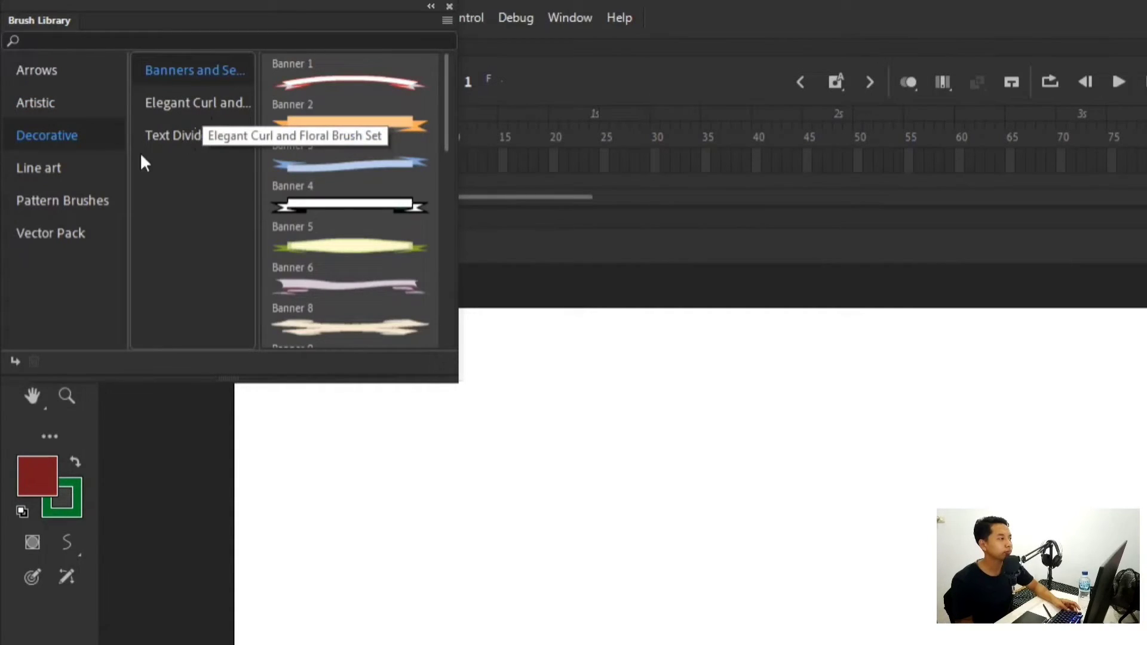
click(51, 167)
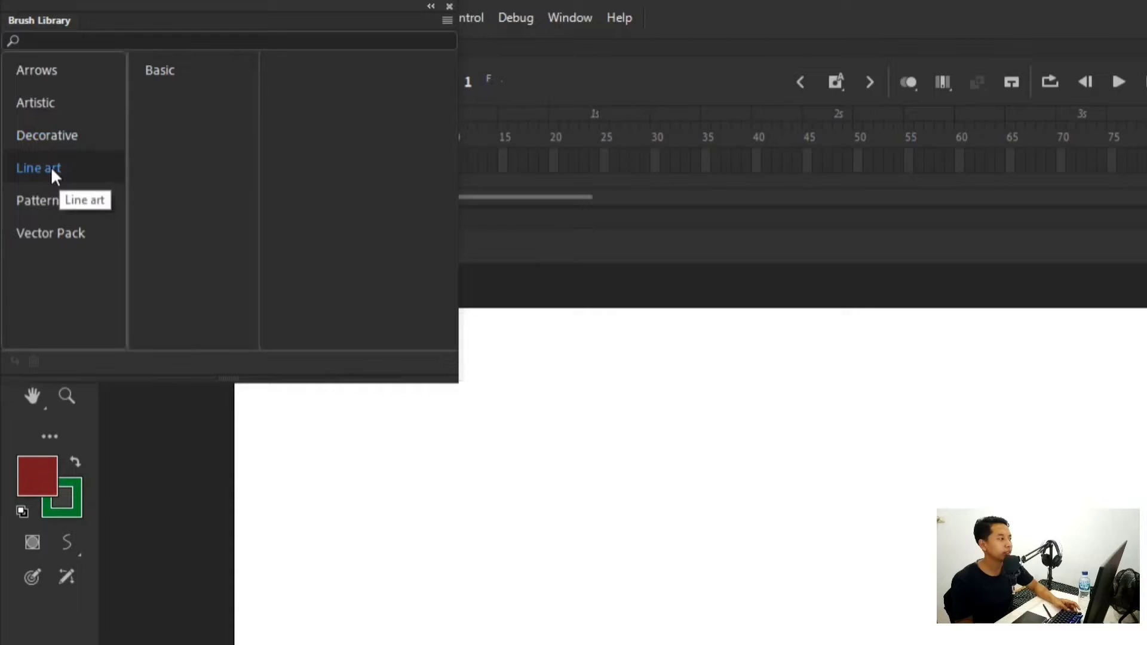
click(176, 69)
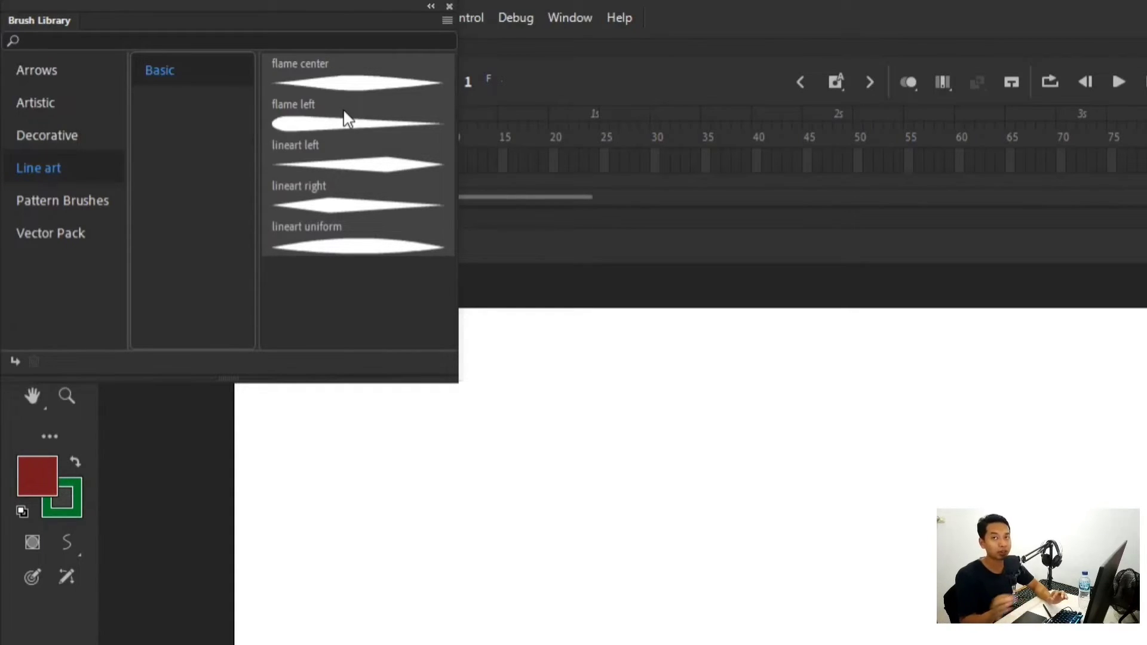
- Examine the Pattern Brushes sets Borders, Dashed, Decorative, Geometric, Novelty and PatternArrow
click(55, 202)
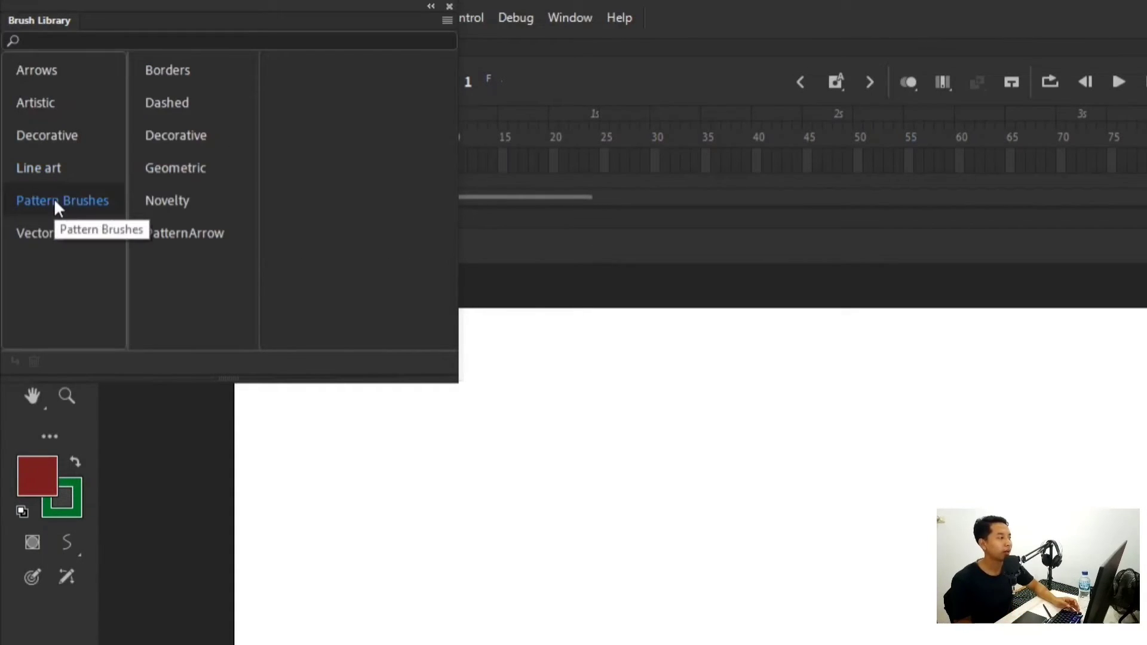
click(178, 72)
click(179, 99)
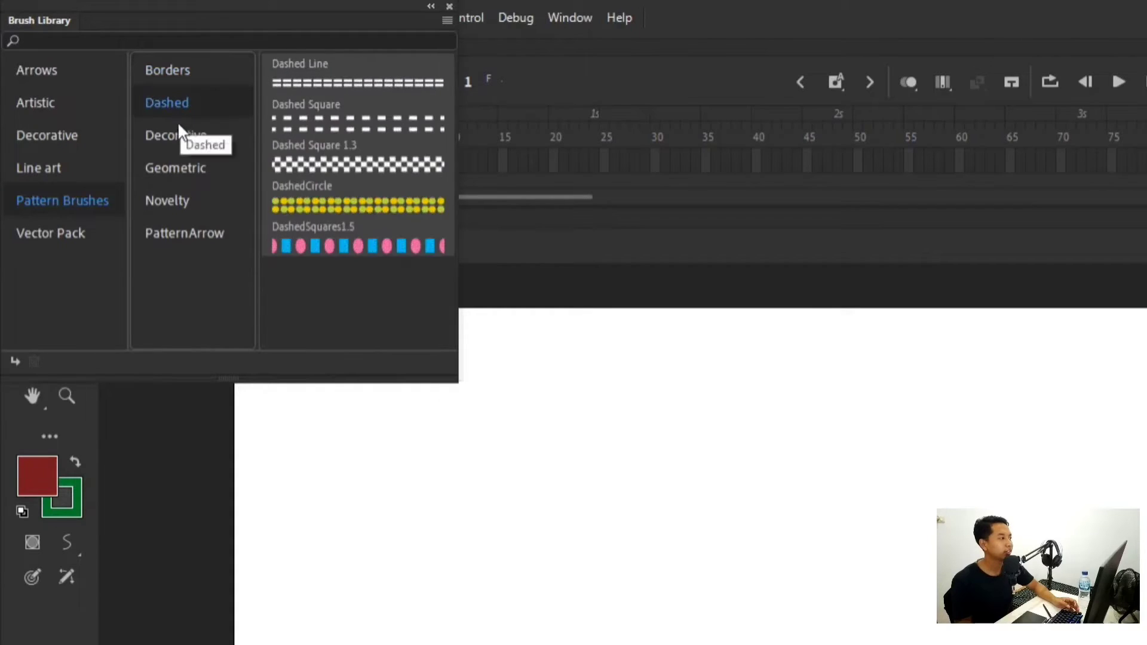
click(178, 134)
click(178, 168)
click(178, 200)
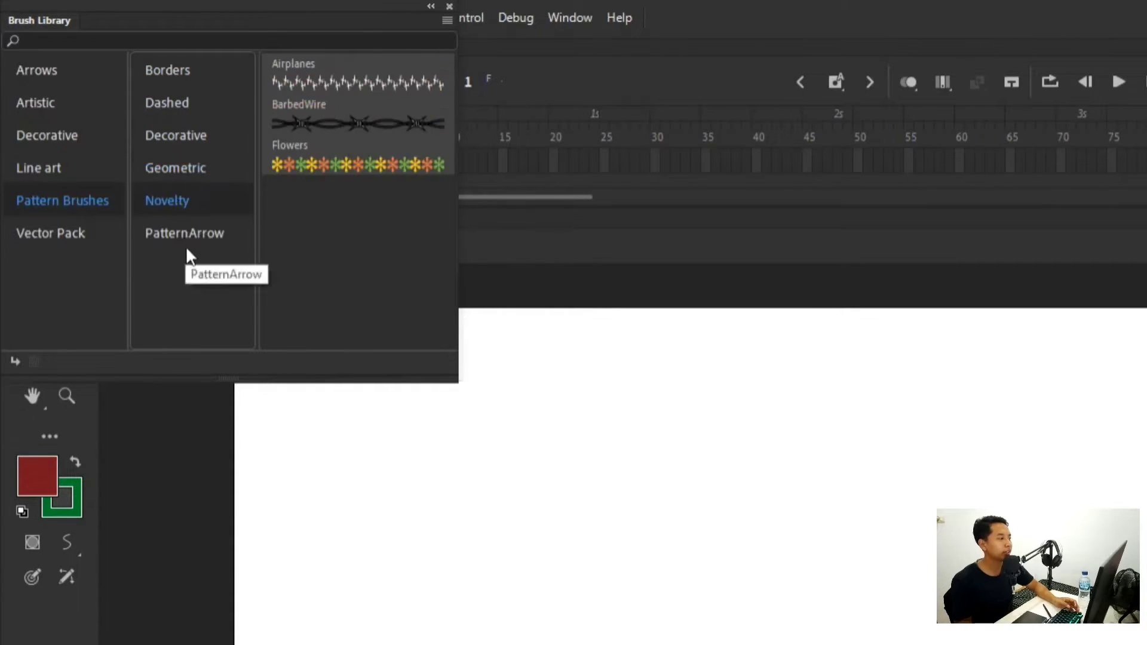
click(181, 239)
- Add "hand drawn brush vector pack 03" from the Vector Pack category to the document as the Paint Brush's stroke style
click(70, 235)
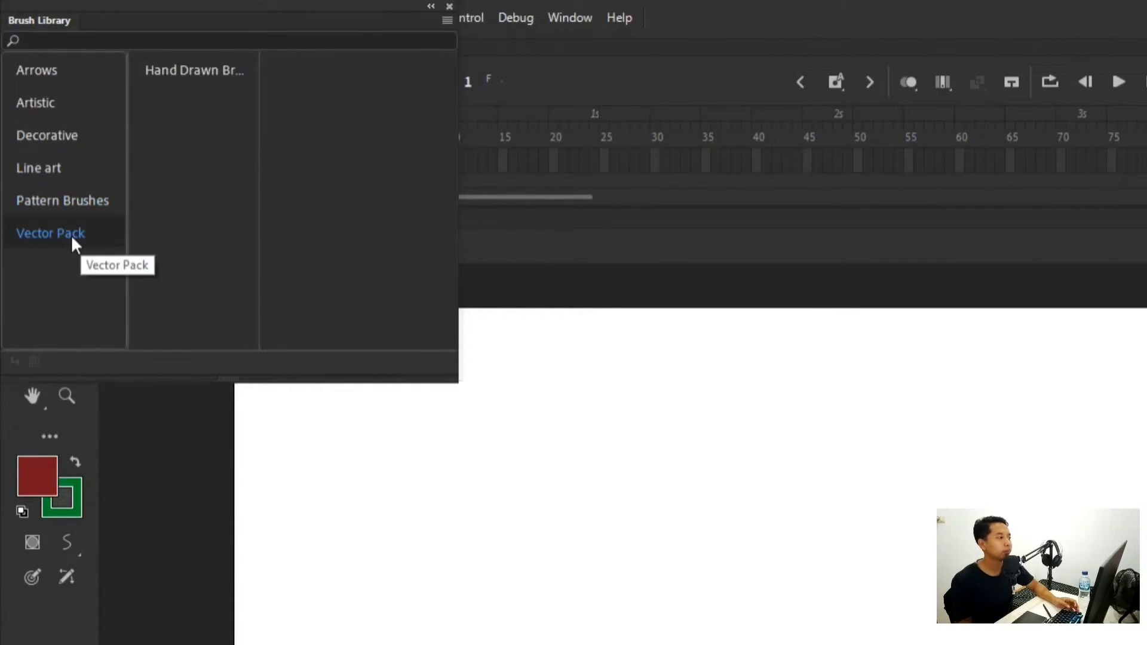
click(192, 69)
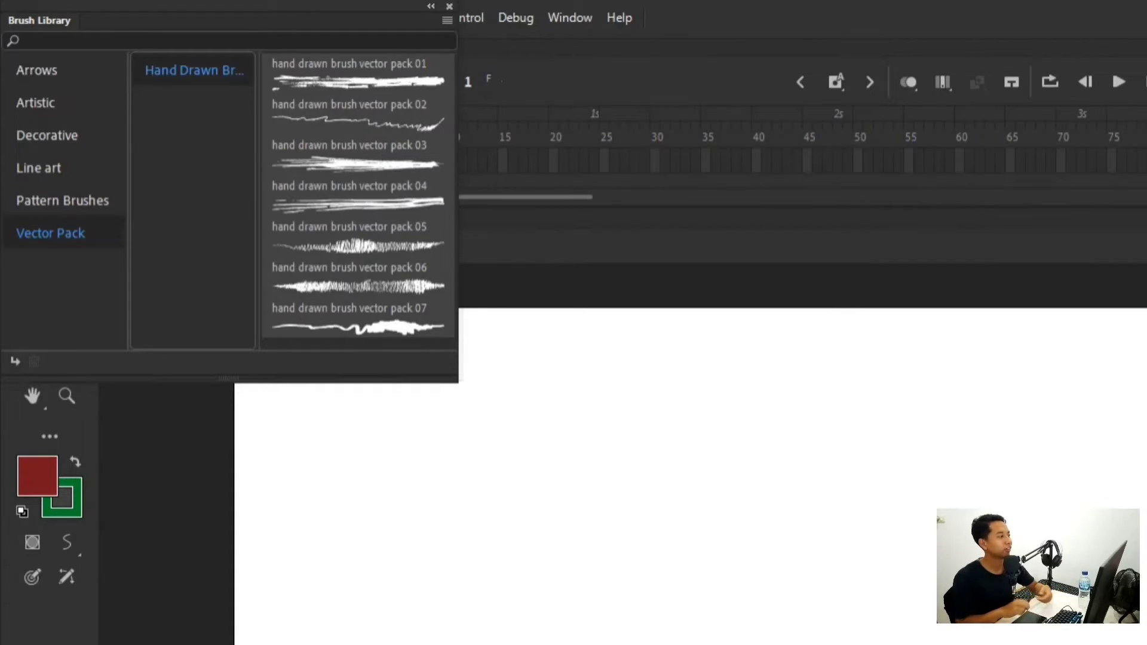
click(360, 157)
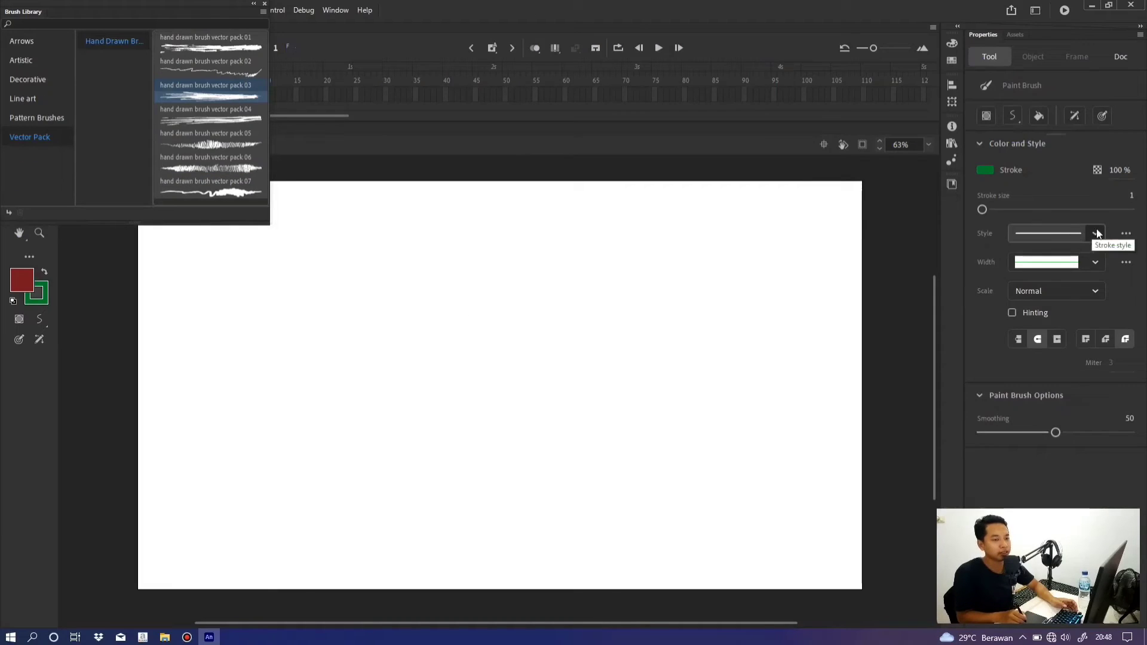
click(1095, 234)
click(1096, 233)
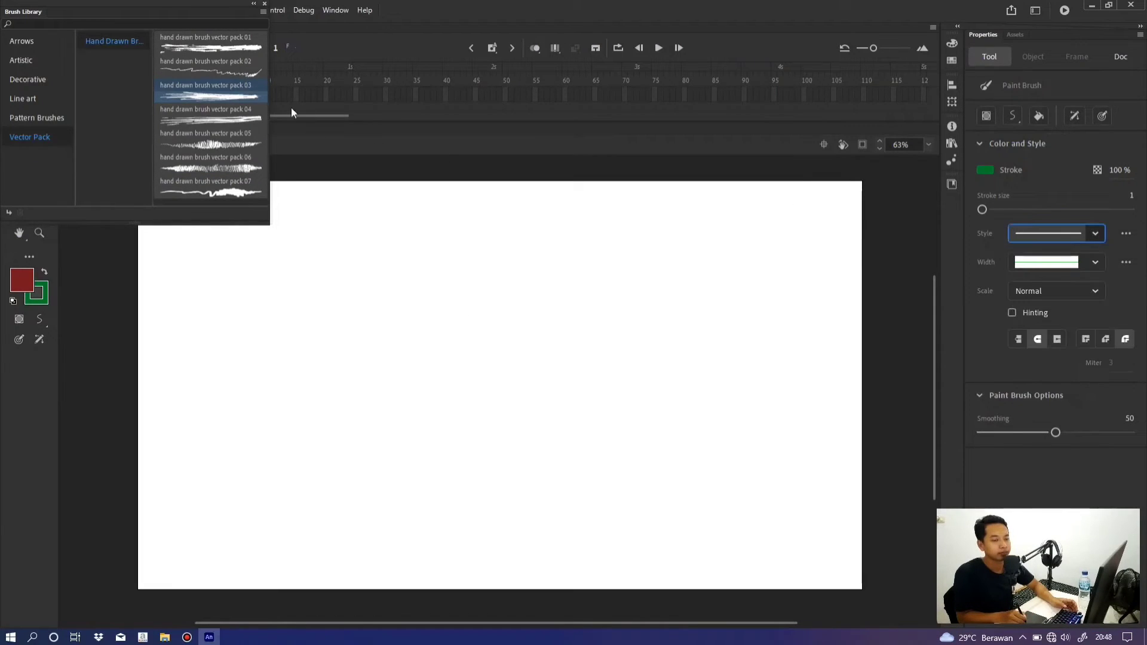
click(227, 95)
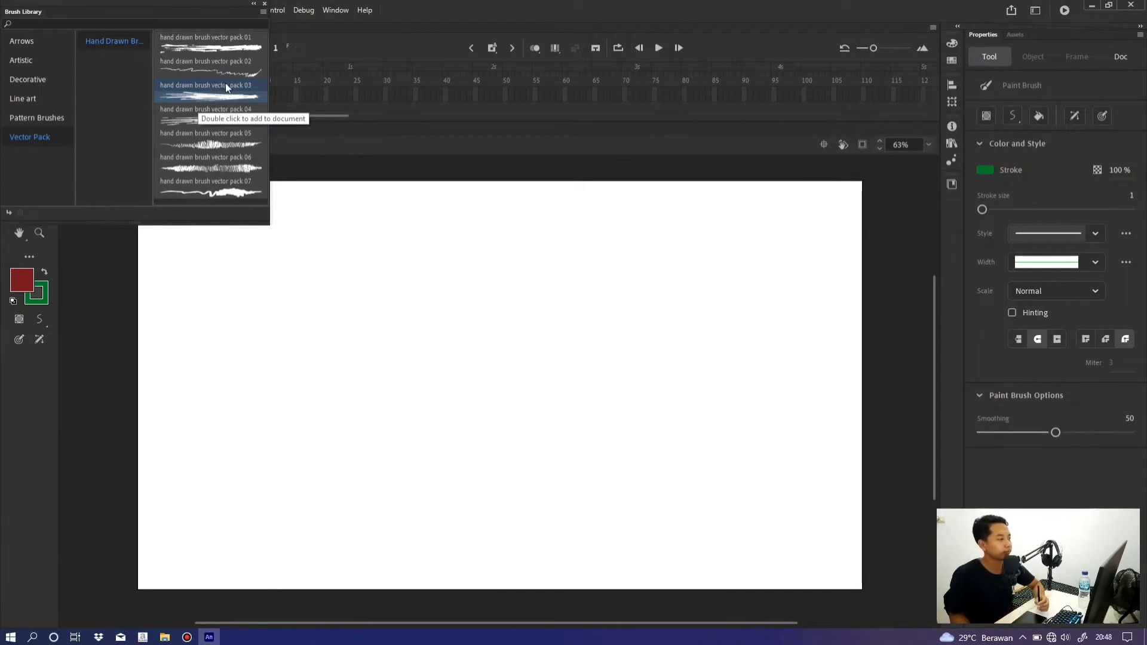
double_click(222, 96)
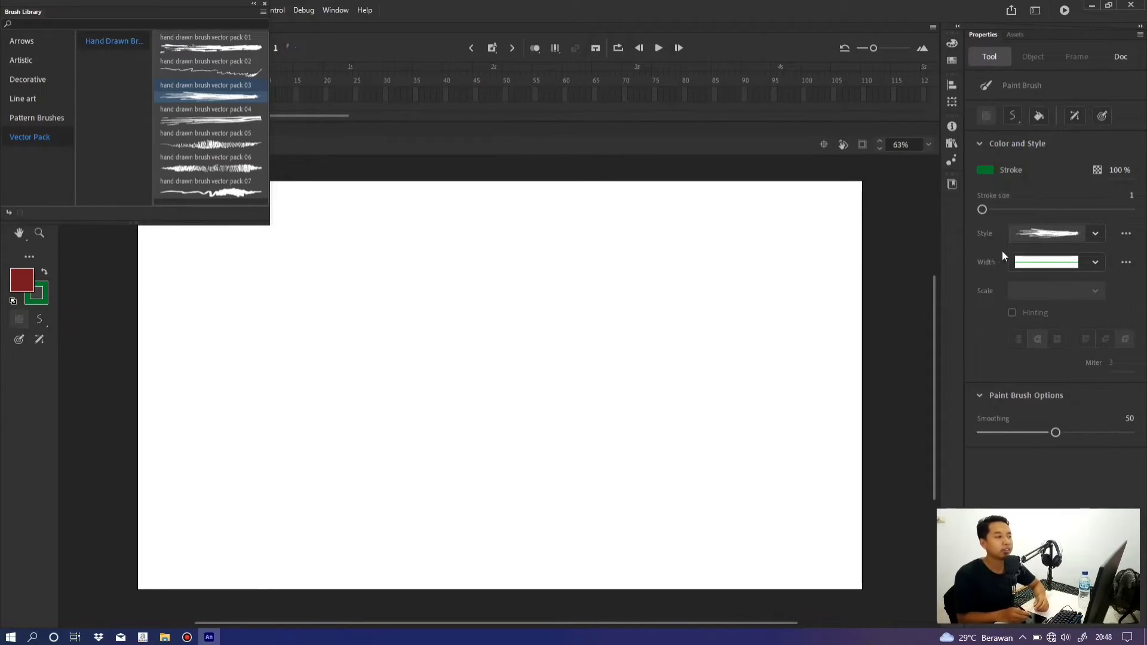
- Close the Brush Library
click(1095, 234)
click(1096, 233)
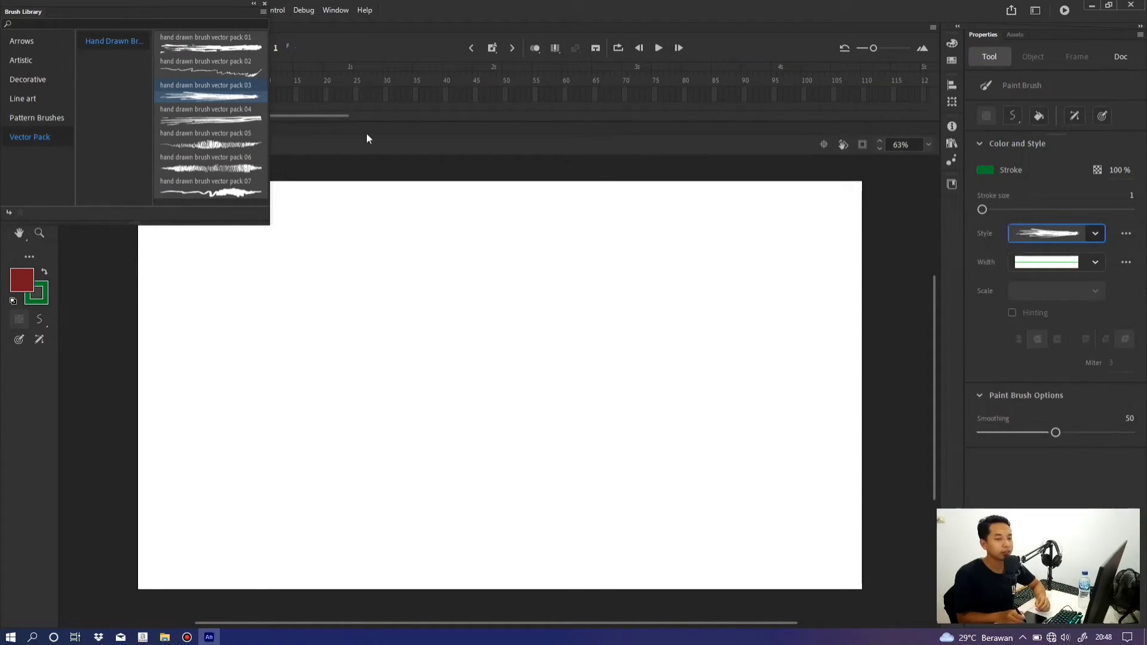
click(265, 3)
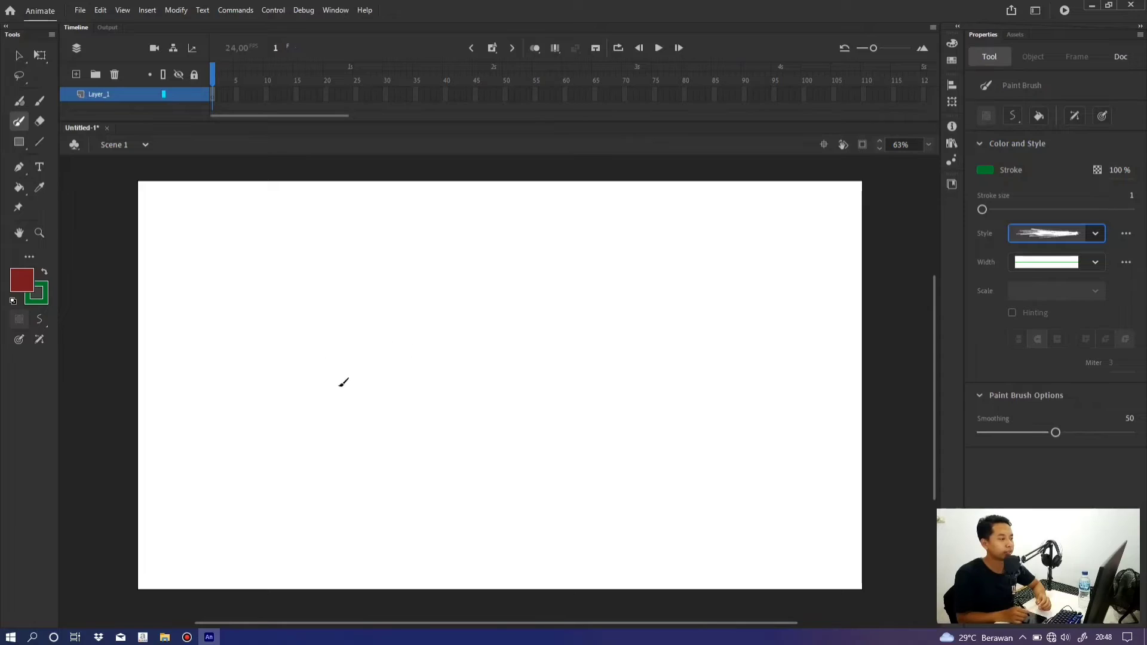
- Paint two test strokes on the stage with the hand drawn brush at stroke size 1, and undo both
drag(360, 422, 359, 306)
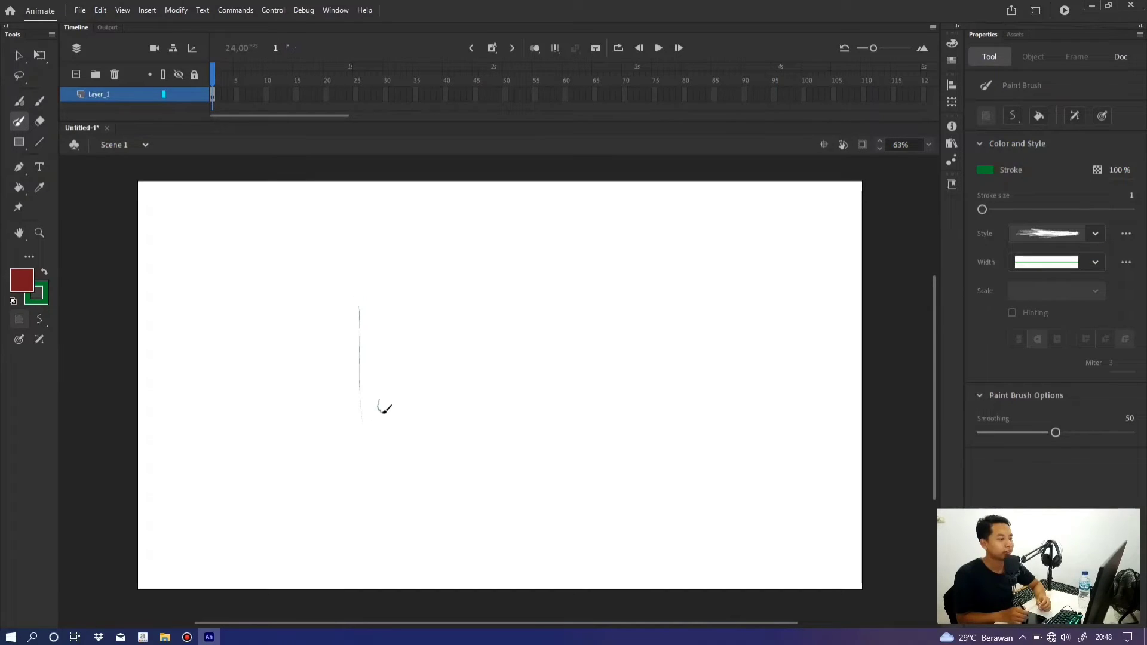
drag(384, 411, 455, 316)
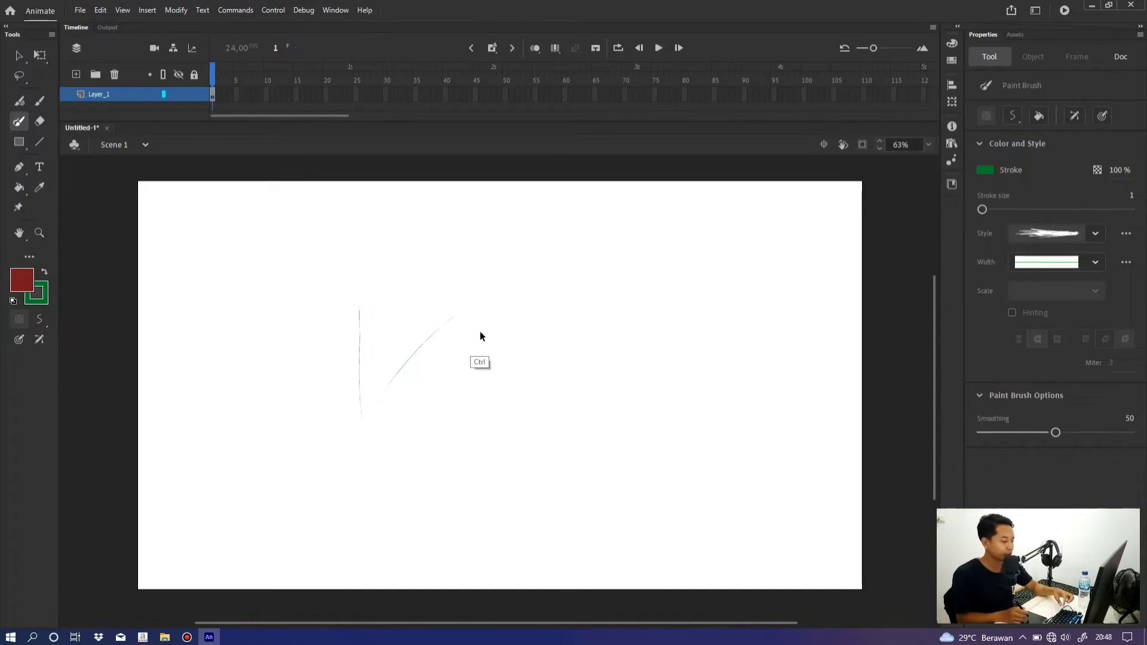
key(ctrl+z)
key(ctrl+z)
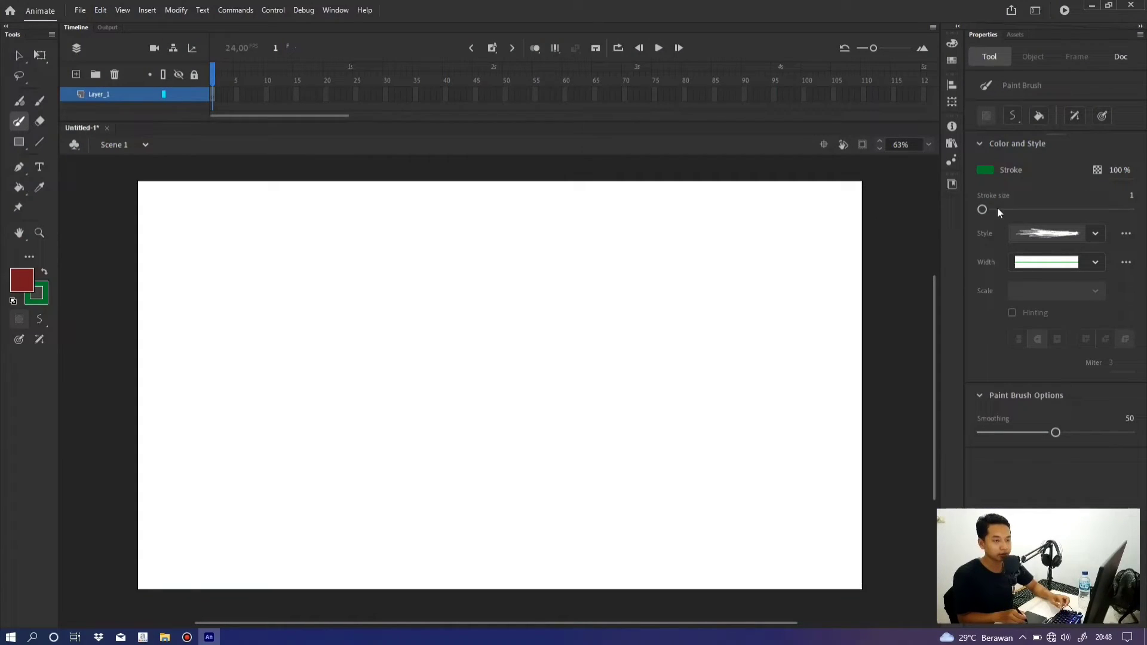
- Set the Paint Brush stroke size to 55 and paint four green hand-drawn strokes across the middle of the stage
drag(998, 212, 1023, 210)
mouse_move(451, 360)
mouse_down()
mouse_move(466, 428)
mouse_move(443, 318)
mouse_up()
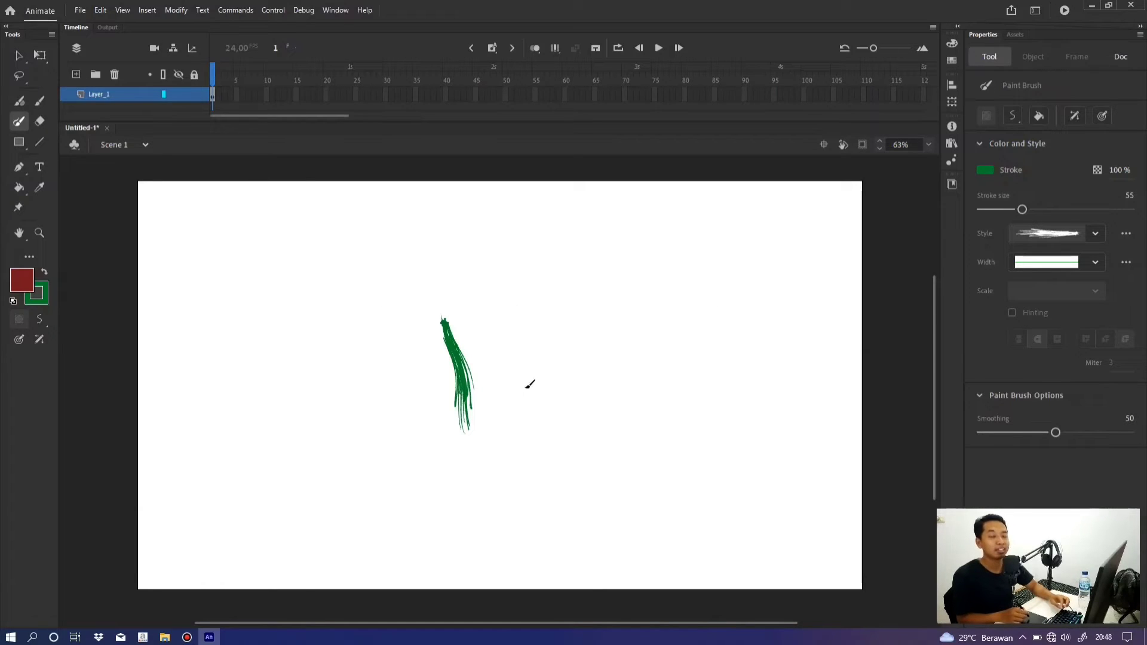
drag(521, 387, 652, 254)
drag(698, 302, 614, 412)
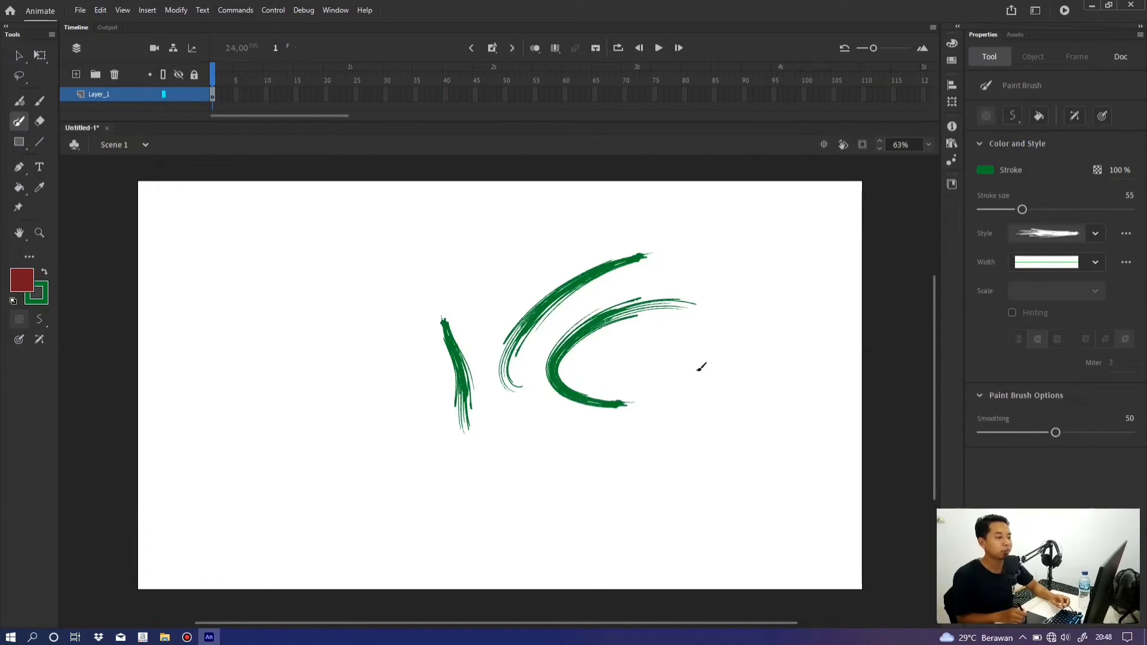
drag(420, 297, 411, 386)
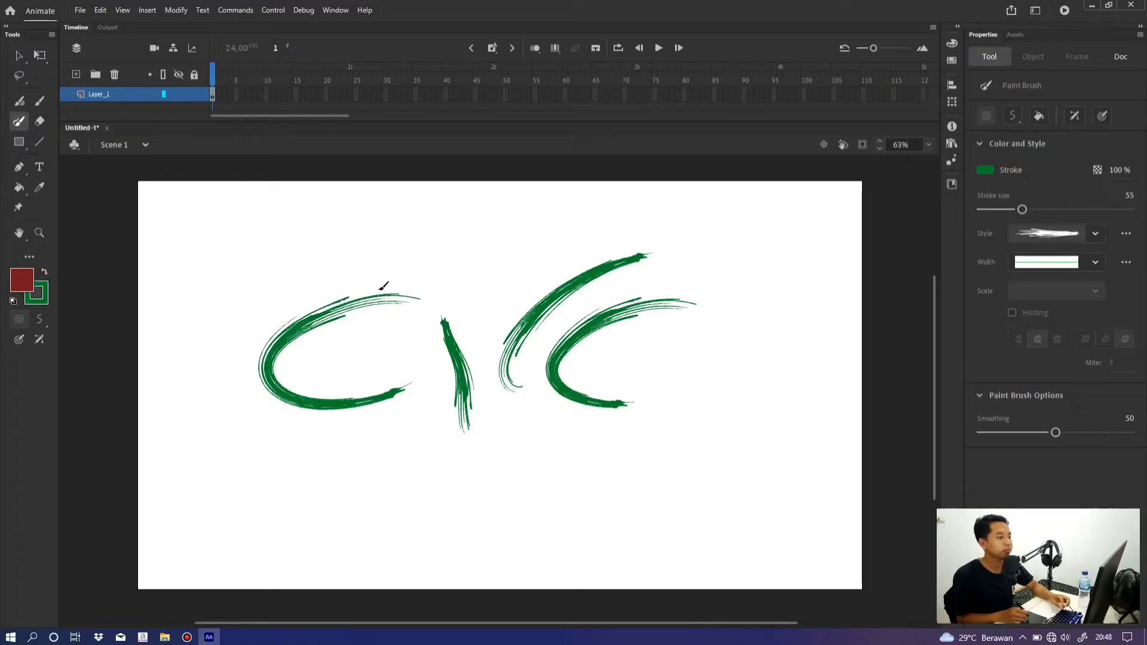
- With the Classic Brush, paint three thick dark-red strokes on the stage's upper half and a thin loop near its upper-right corner at size 8
click(38, 103)
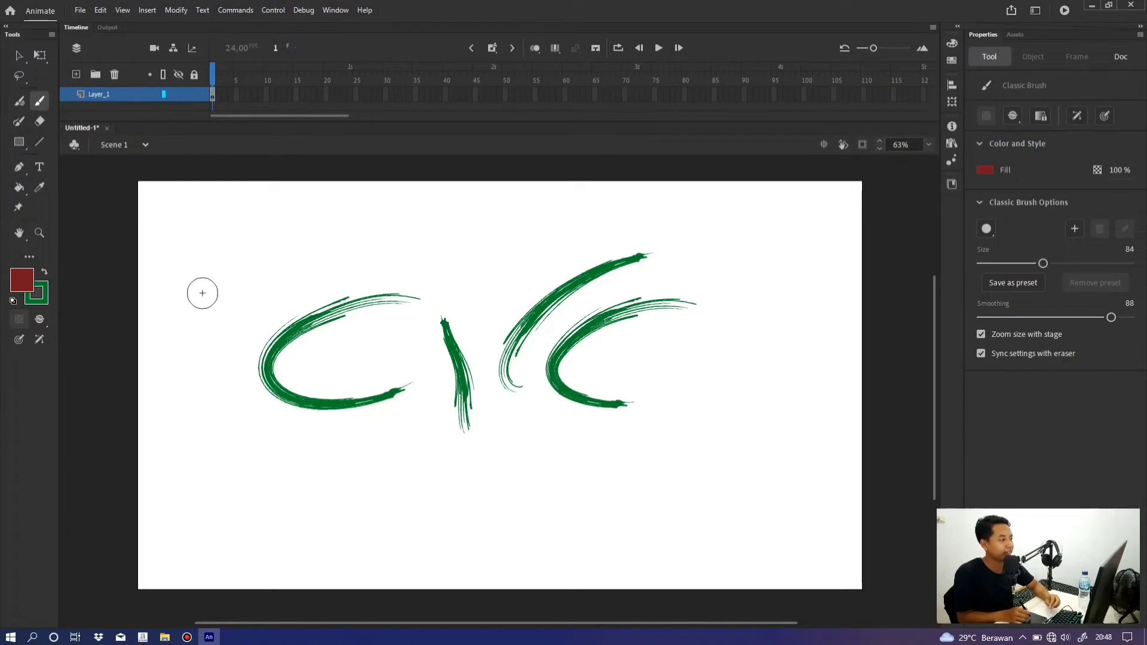
drag(202, 292, 359, 213)
drag(291, 276, 284, 404)
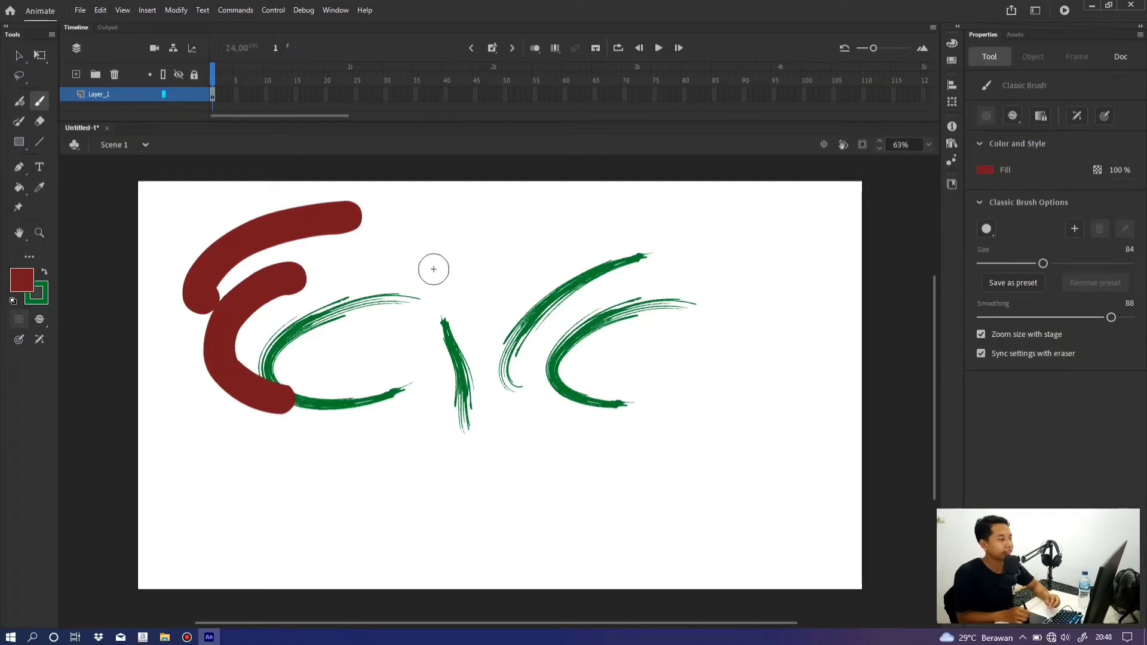
mouse_move(434, 268)
mouse_down()
mouse_move(595, 266)
mouse_move(568, 355)
mouse_up()
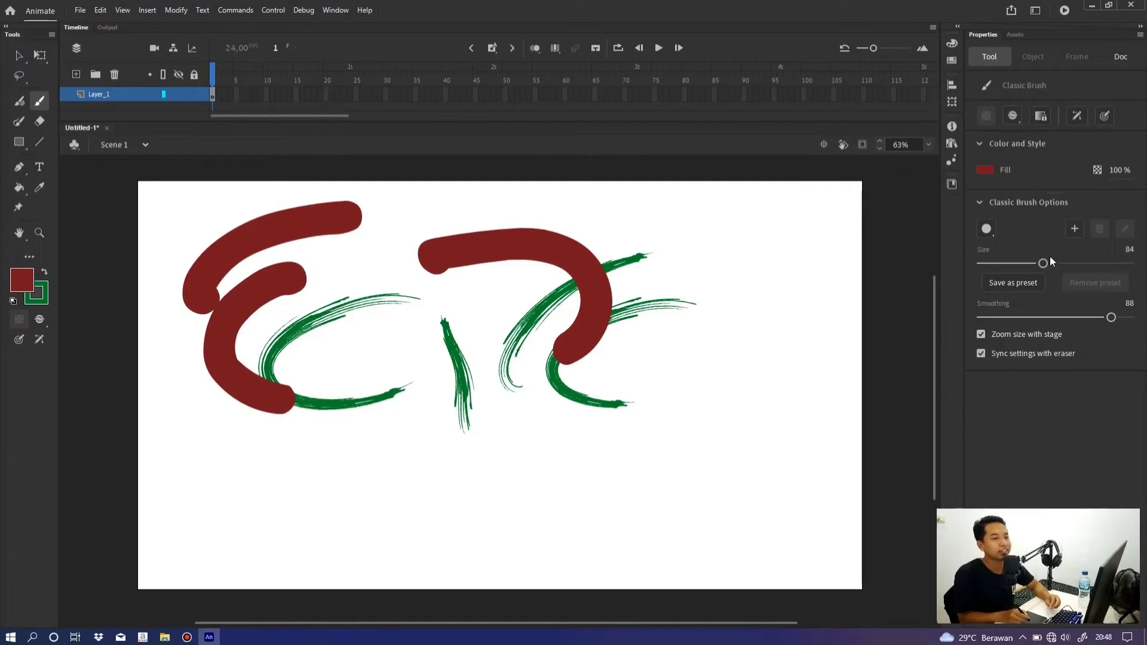
drag(1052, 263, 987, 264)
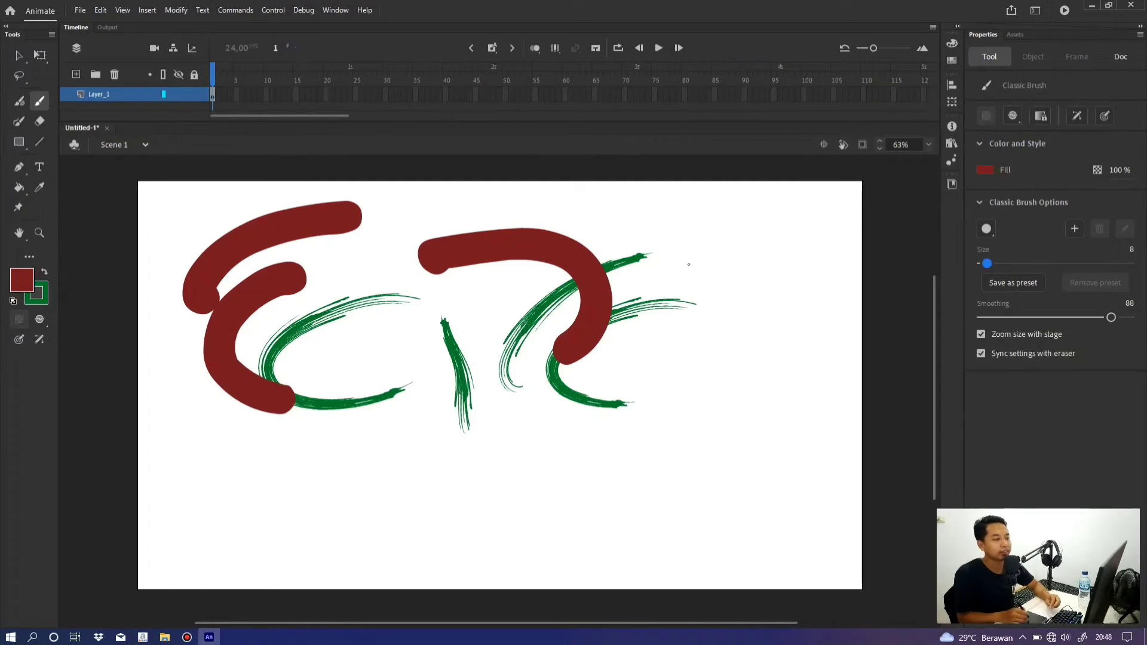
mouse_move(708, 269)
mouse_down()
mouse_move(795, 253)
mouse_move(741, 274)
mouse_up()
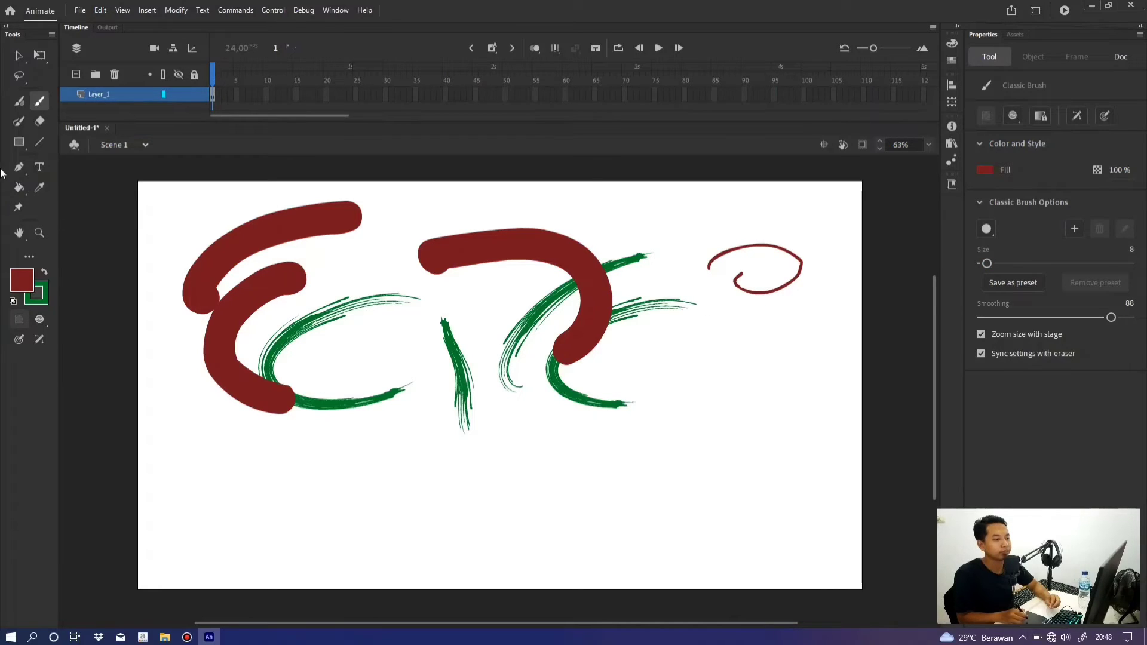
- Paint three curved green strokes across the lower half of the stage with the Paint Brush
click(18, 123)
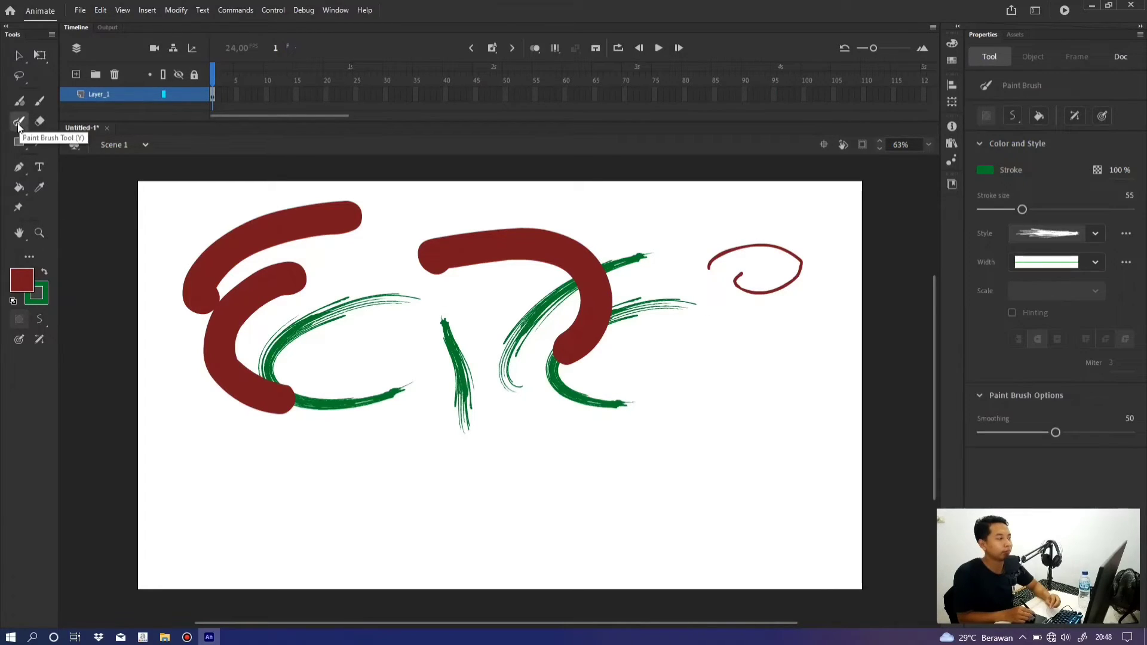
drag(487, 451, 441, 505)
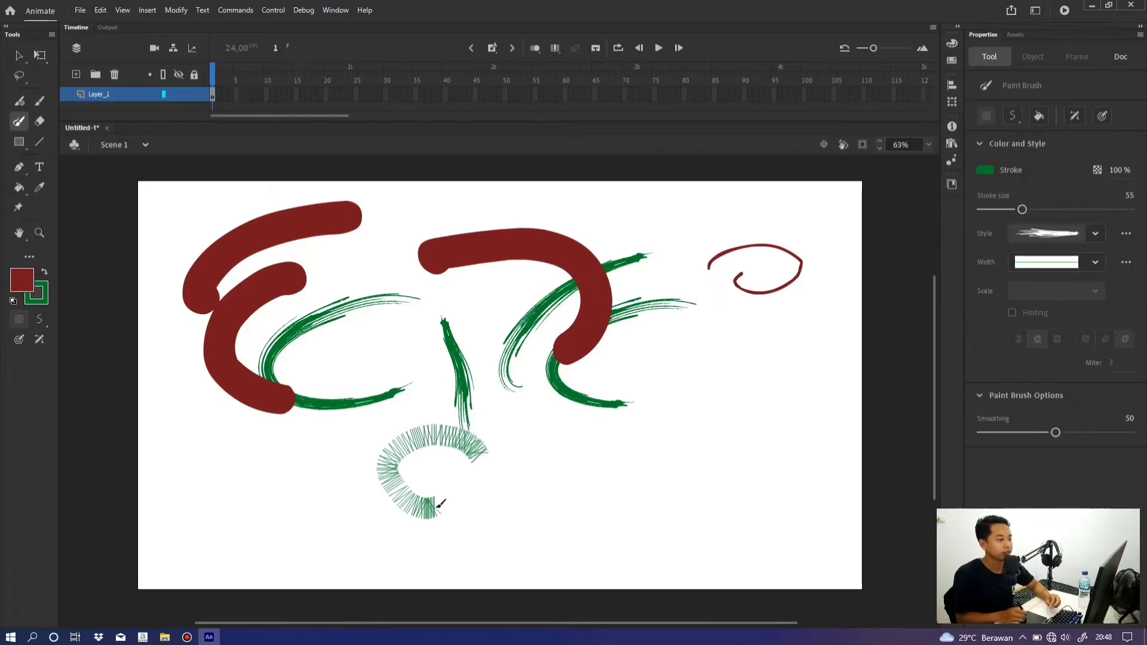
mouse_move(587, 463)
mouse_down()
mouse_move(521, 529)
mouse_move(588, 516)
mouse_up()
mouse_move(756, 404)
mouse_down()
mouse_move(633, 496)
mouse_move(693, 459)
mouse_move(701, 473)
mouse_up()
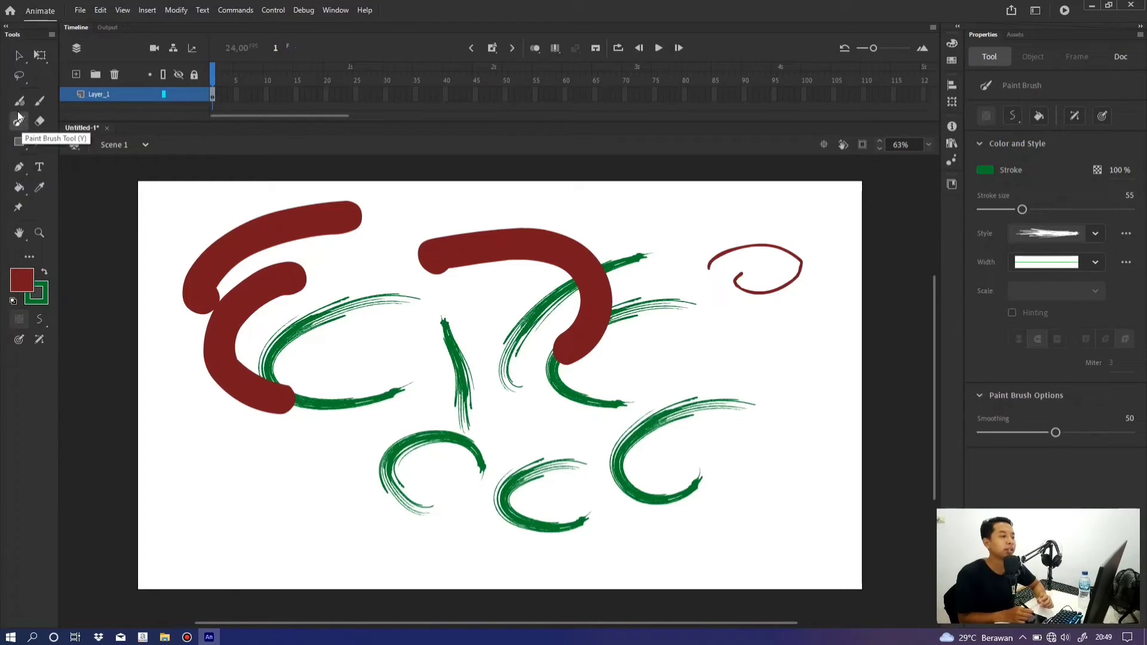
- Draw three small dark-red circles on the stage with the Classic Brush, one above and two below the leftmost green curve
click(38, 102)
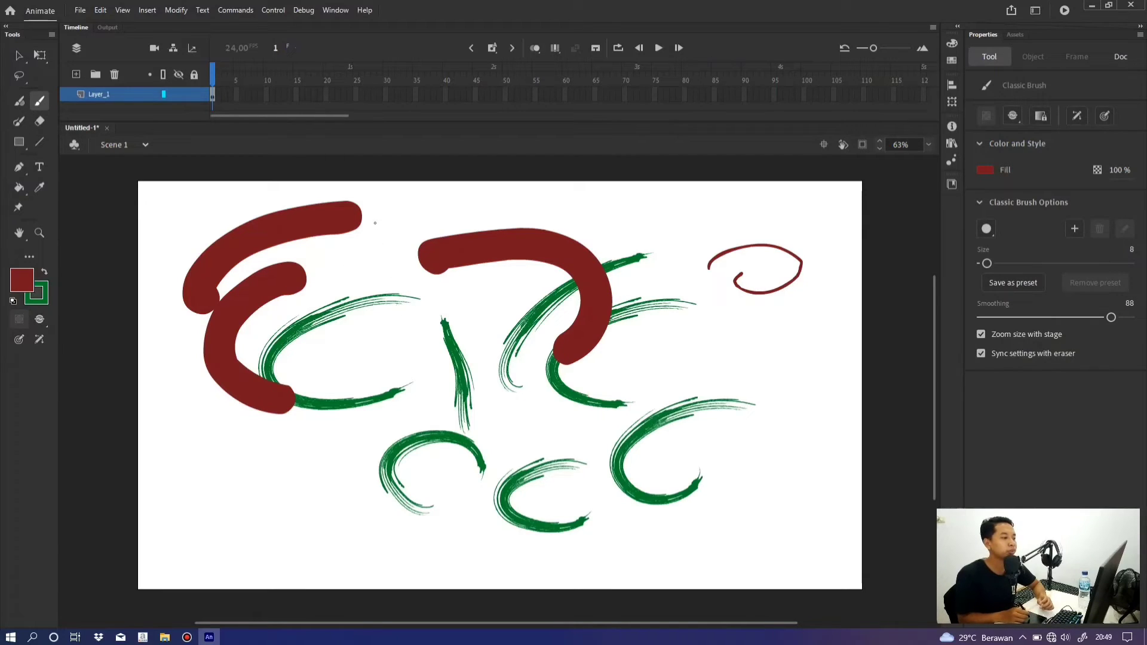
mouse_move(388, 258)
mouse_down()
mouse_move(355, 268)
mouse_move(374, 315)
mouse_move(392, 270)
mouse_up()
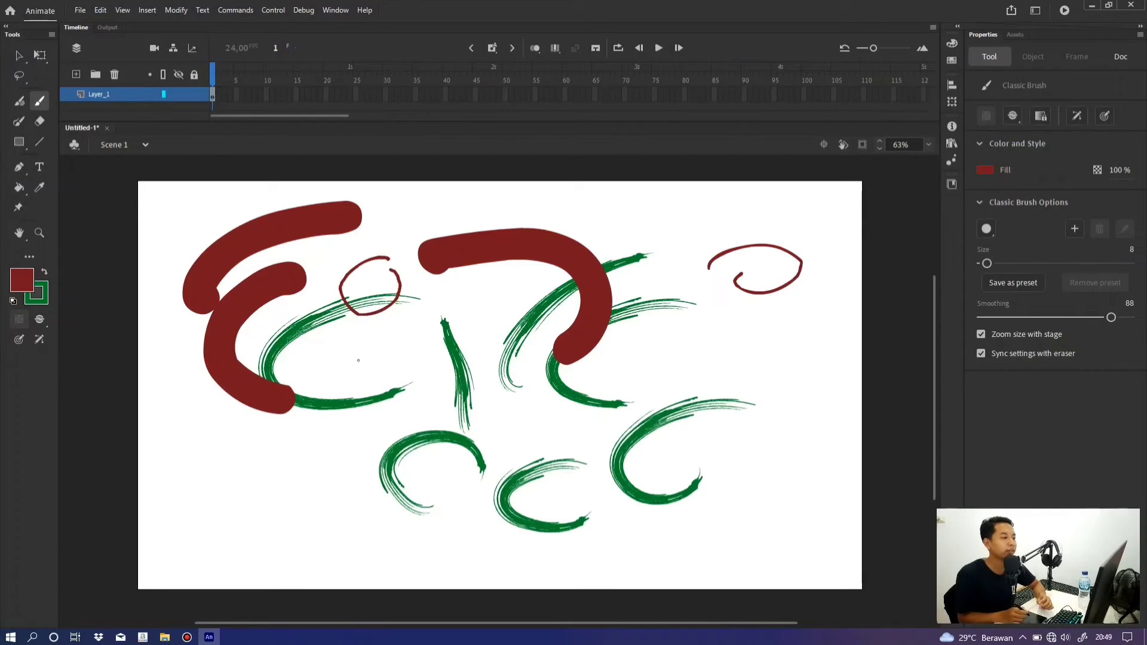
mouse_move(307, 457)
mouse_down()
mouse_move(279, 478)
mouse_move(301, 506)
mouse_move(319, 490)
mouse_move(305, 459)
mouse_up()
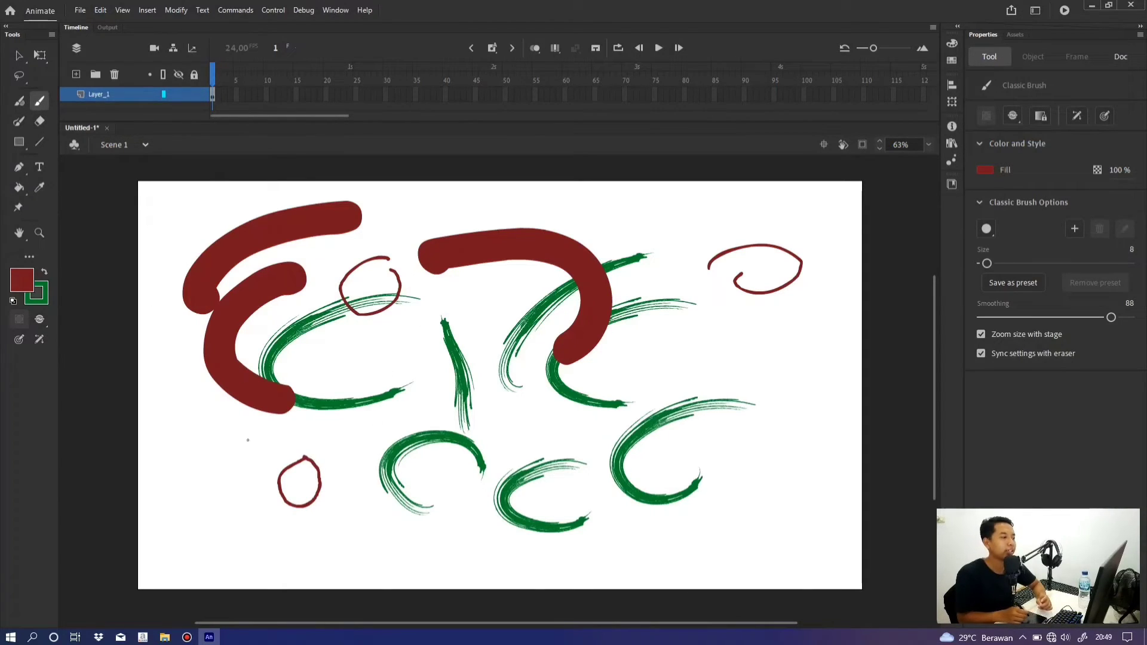
mouse_move(248, 436)
mouse_down()
mouse_move(235, 473)
mouse_move(273, 455)
mouse_move(248, 435)
mouse_up()
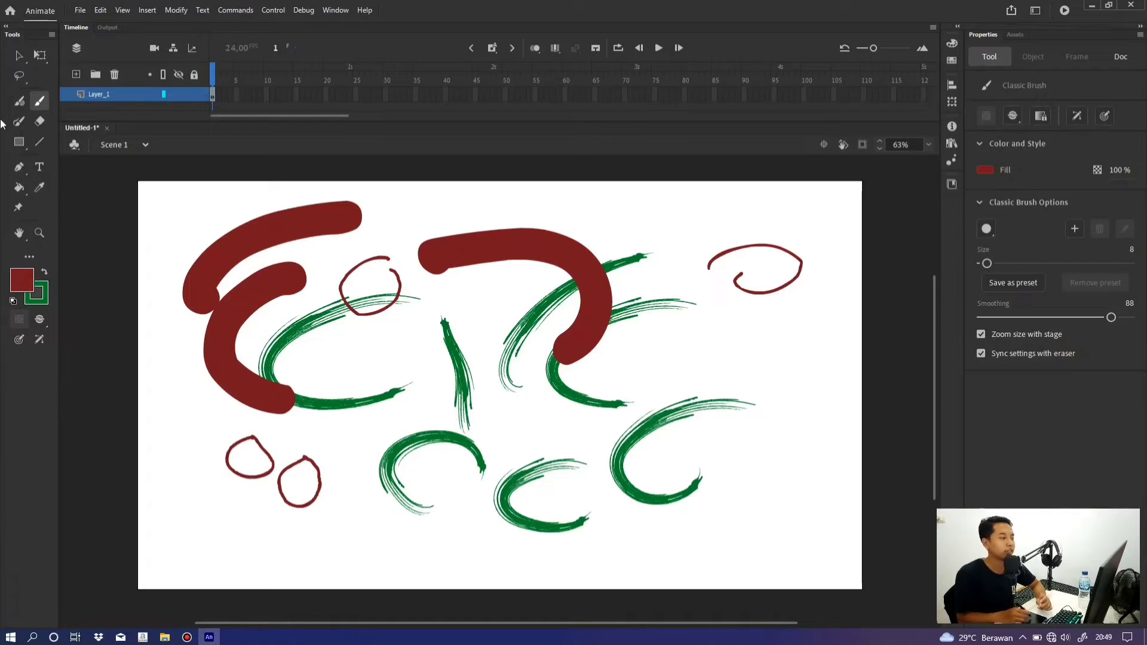
click(16, 123)
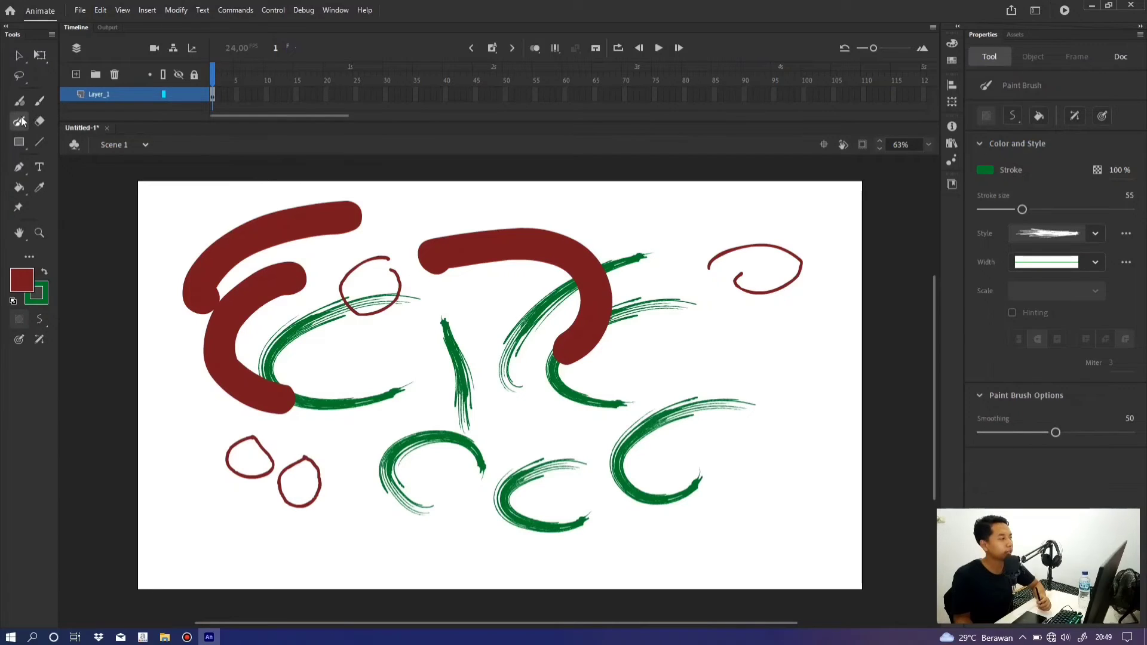
click(22, 144)
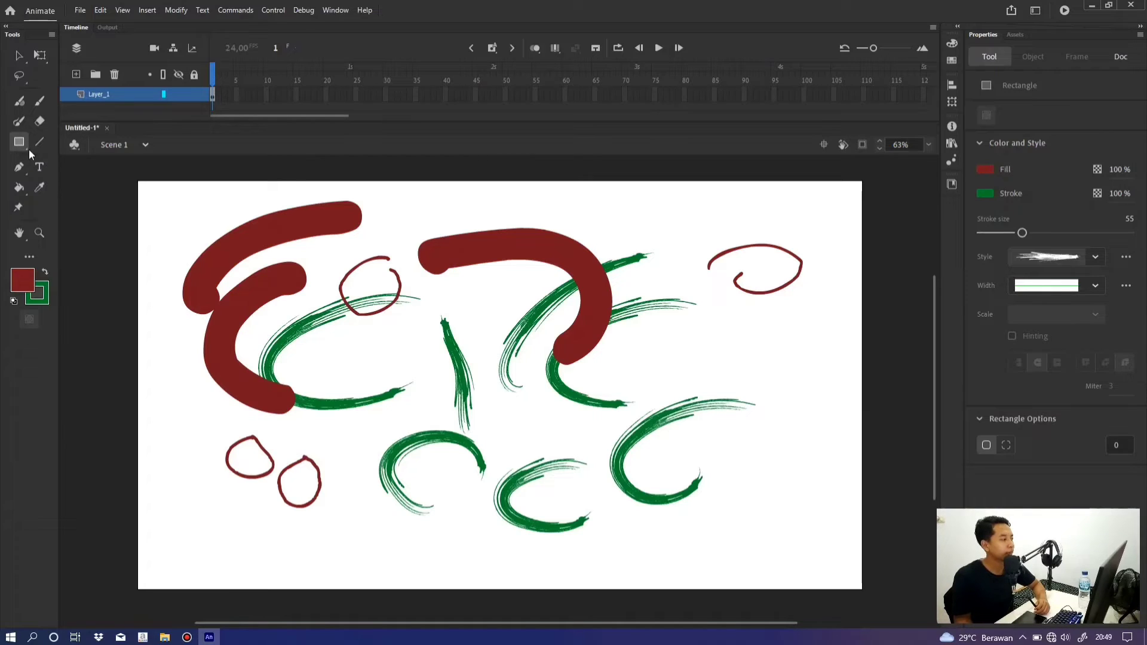
- Draw a straight horizontal green line near the stage's upper edge with the Line tool, using the plain hairline stroke style
click(42, 146)
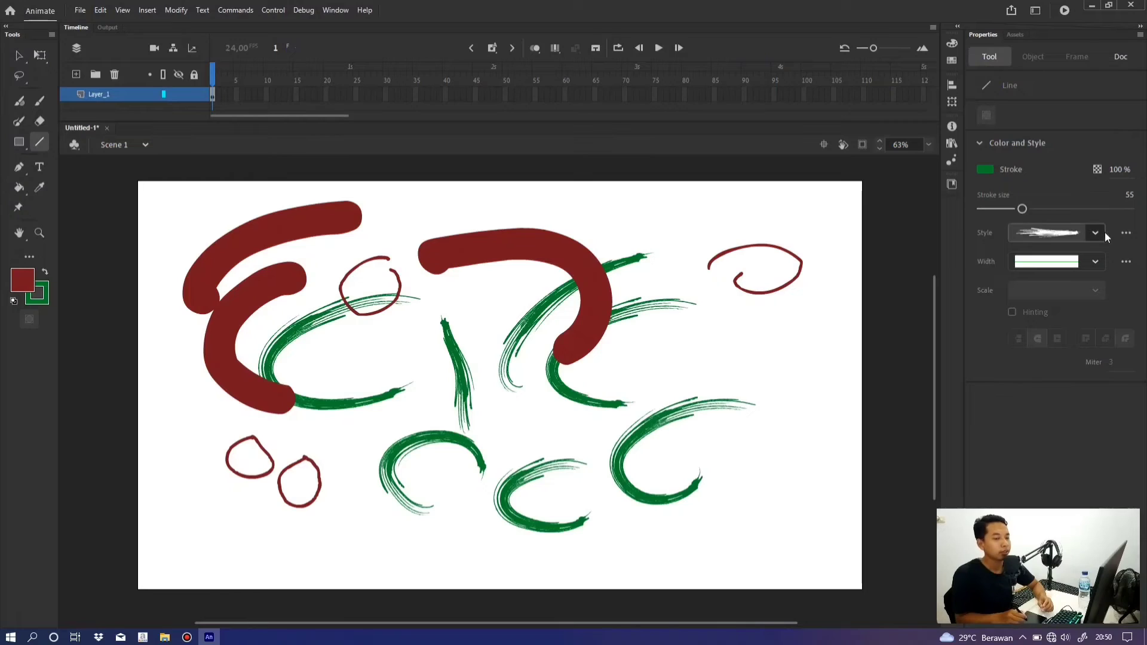
click(1089, 232)
click(1024, 277)
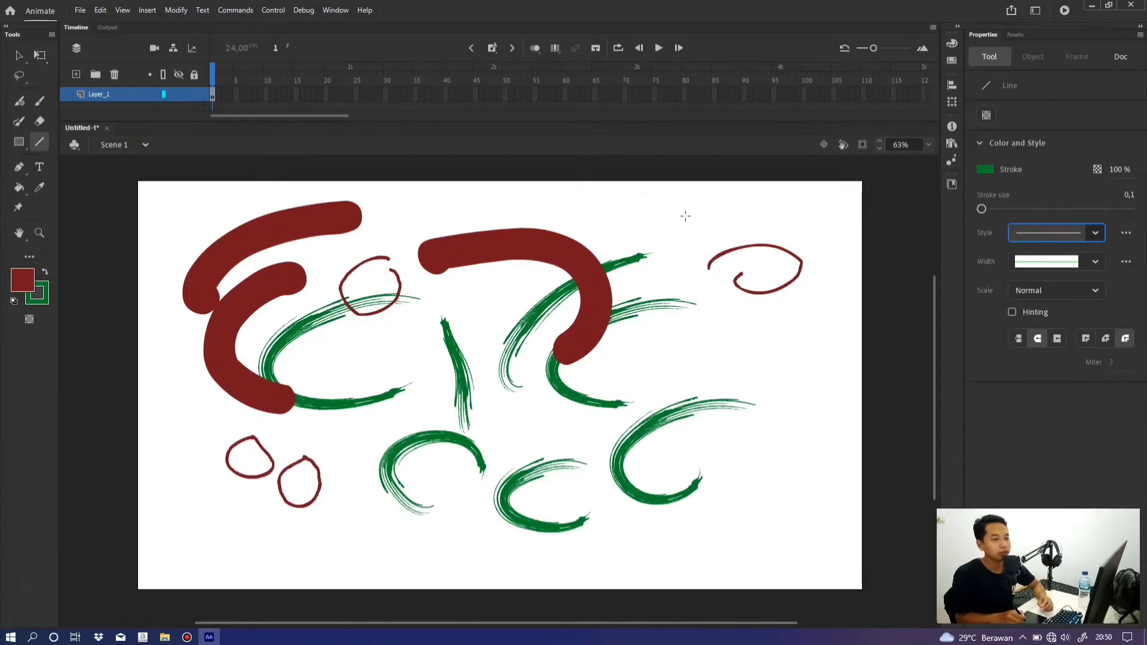
drag(514, 202, 791, 201)
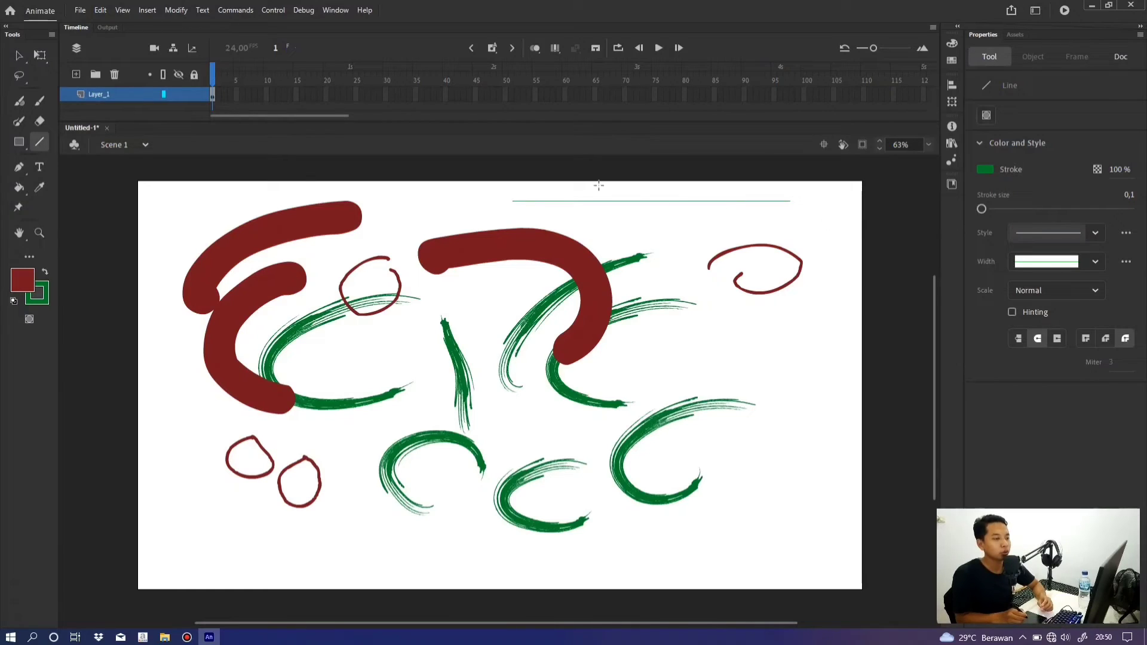
- With the Classic Brush, paint a freehand horizontal stroke just below the green line and three more thin strokes elsewhere on the stage
click(39, 101)
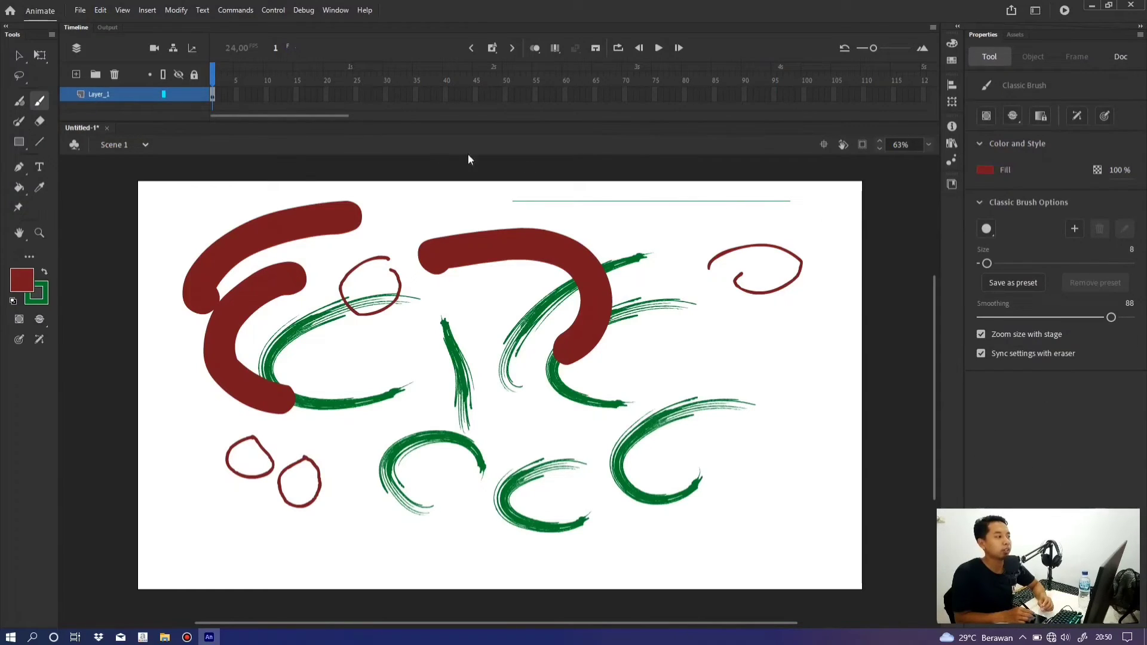
drag(517, 211, 808, 209)
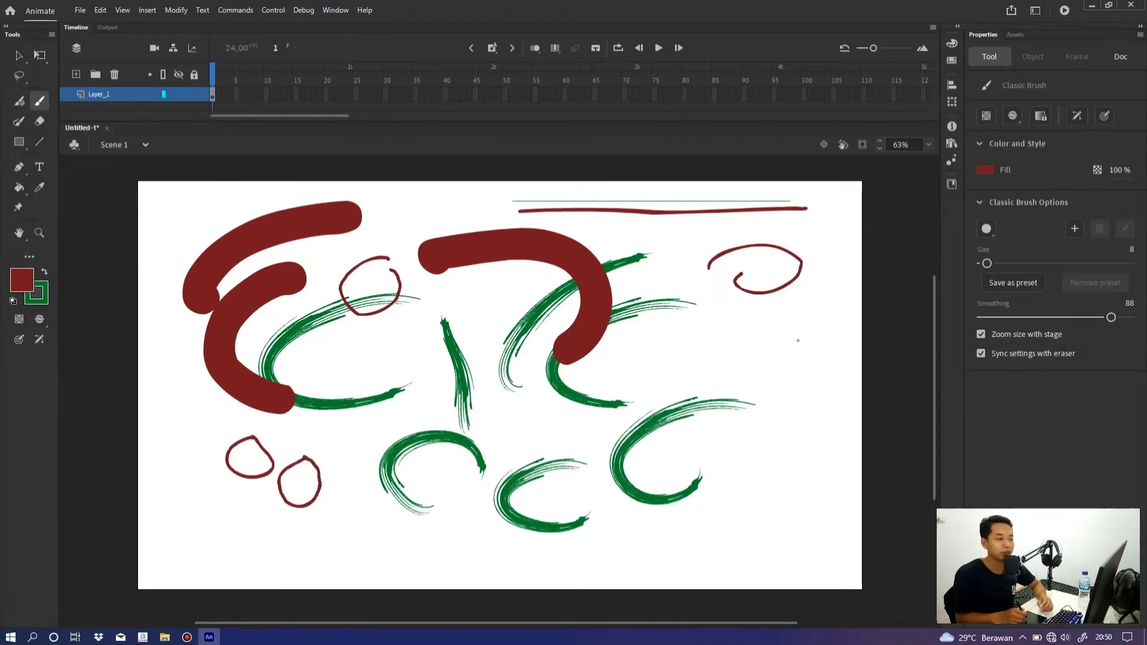
mouse_move(798, 341)
mouse_down()
mouse_move(823, 395)
mouse_move(818, 478)
mouse_up()
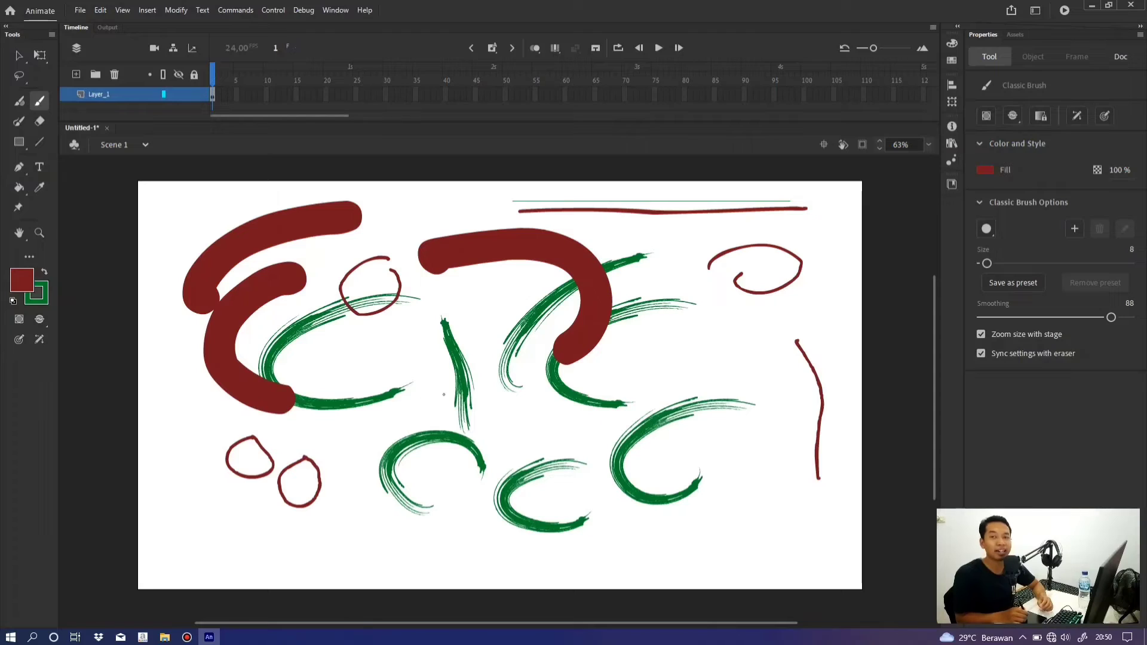
mouse_move(442, 392)
mouse_down()
mouse_move(433, 413)
mouse_move(486, 472)
mouse_move(488, 525)
mouse_up()
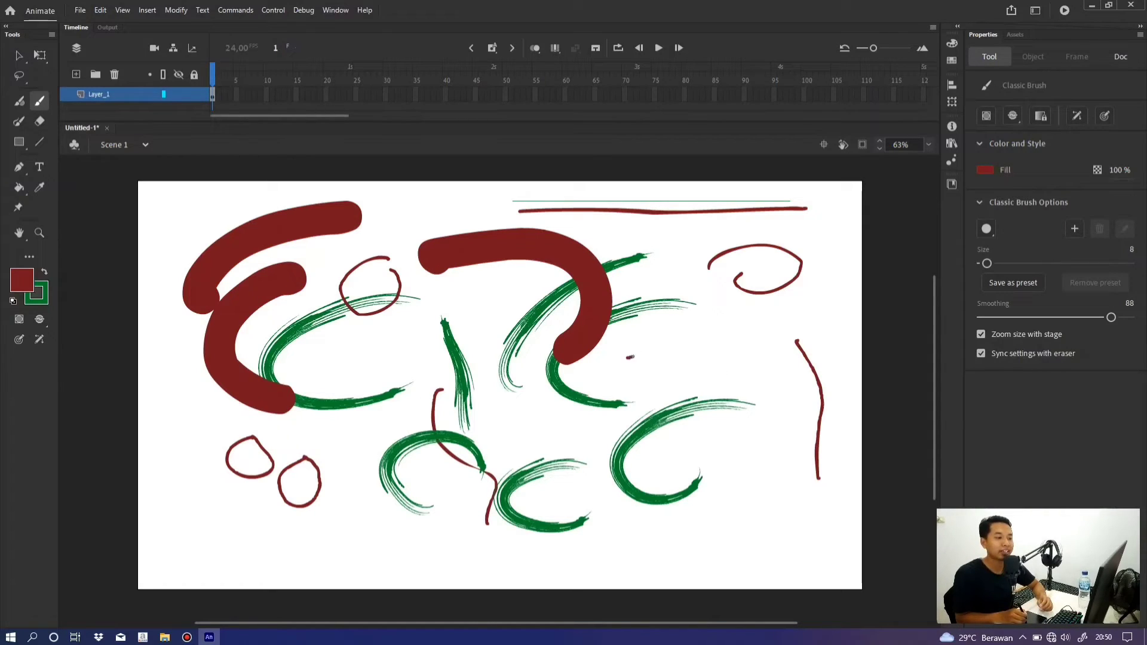
drag(630, 357, 754, 346)
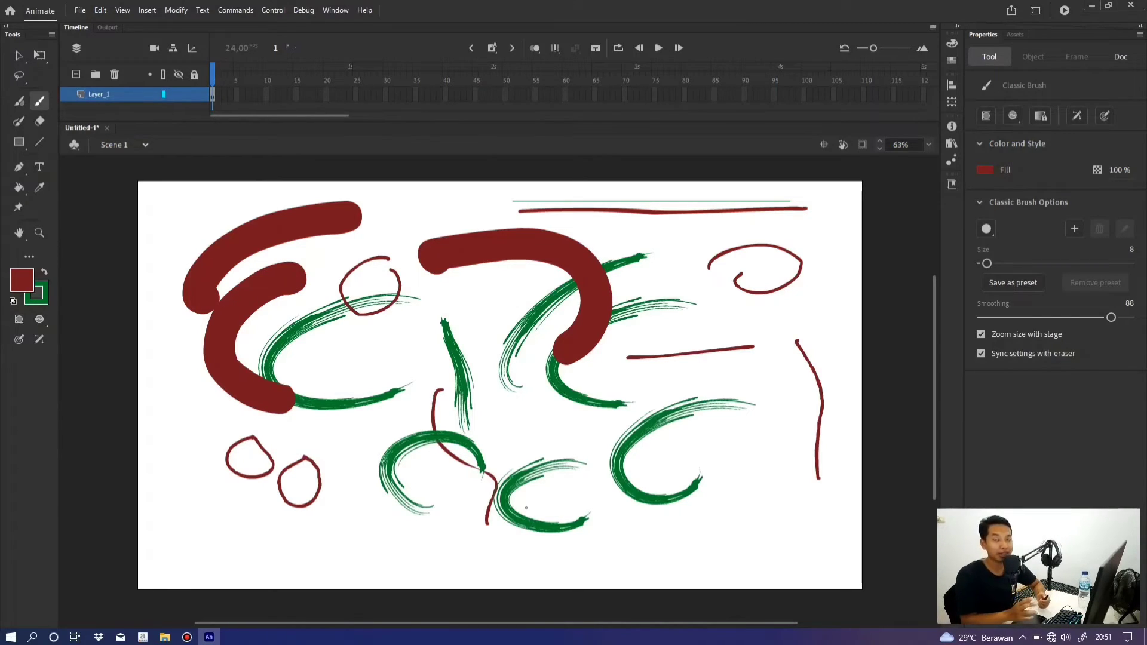
- Add the static text "m,,cvcv.v" inside the leftmost green curve and finish editing it with the Selection tool
click(21, 123)
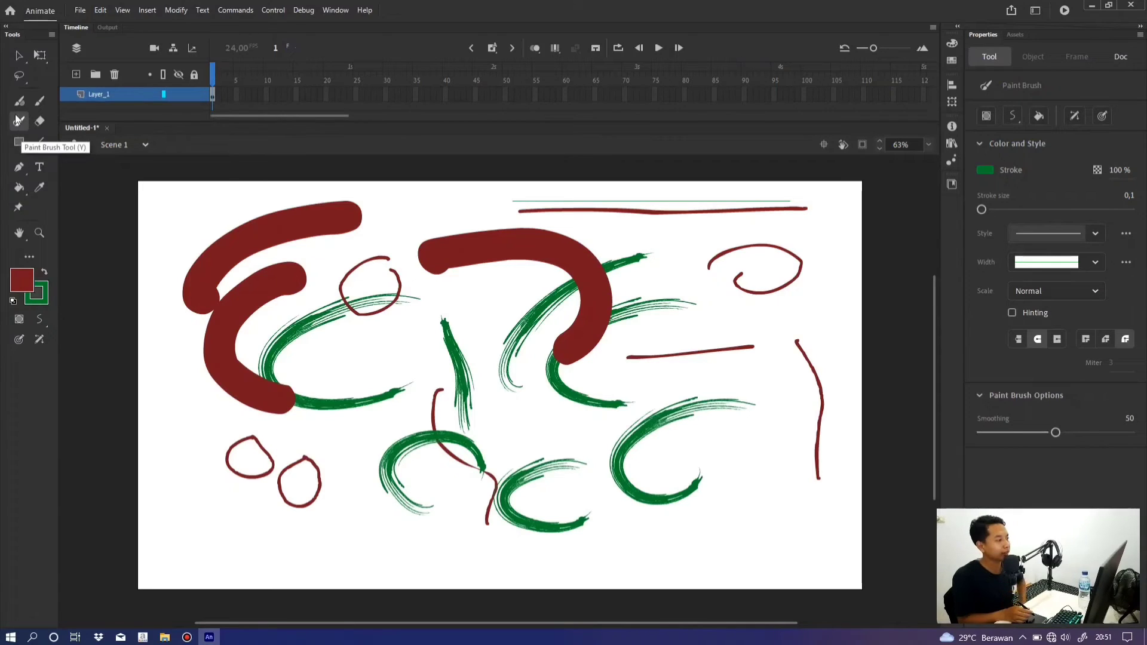
click(40, 168)
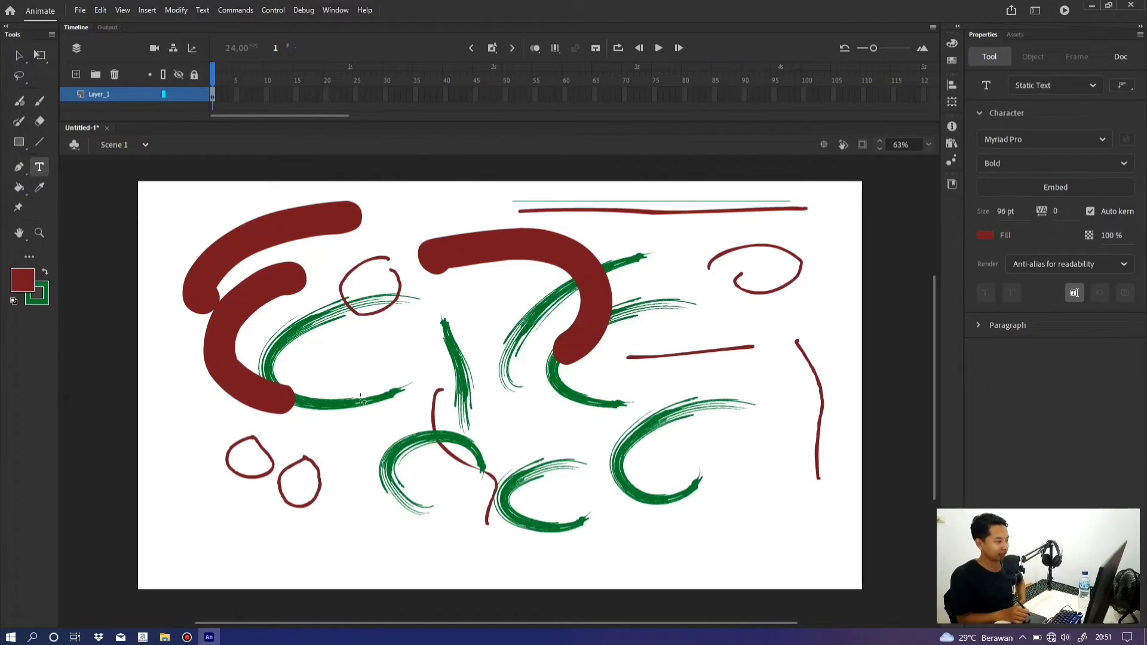
click(371, 335)
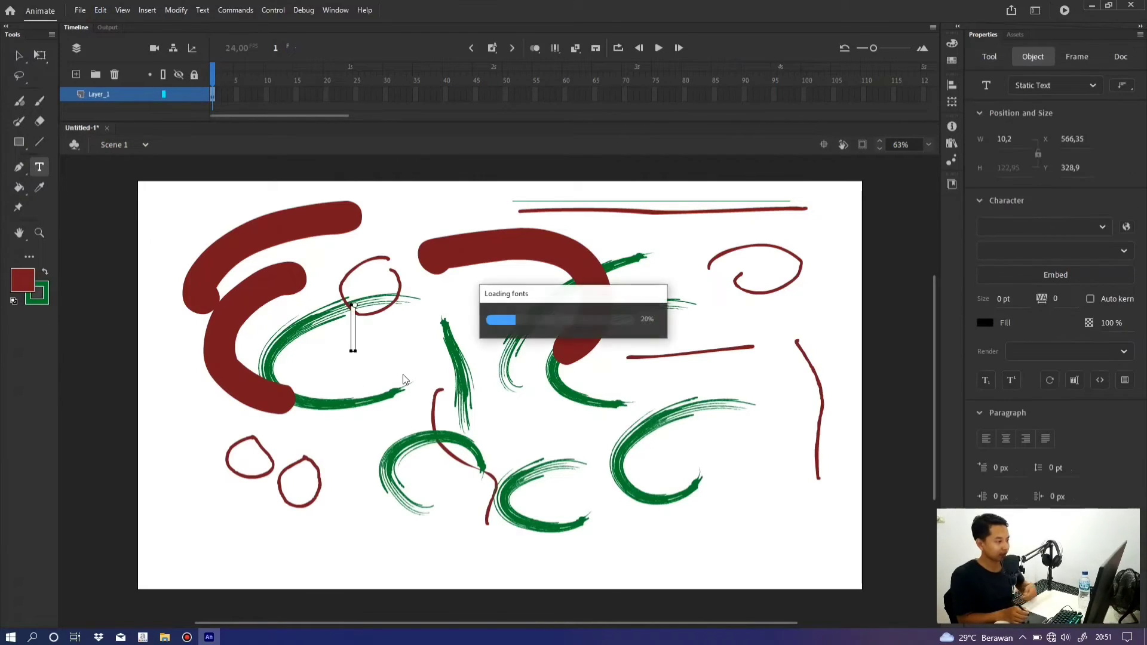
text(m,,cvcv.v)
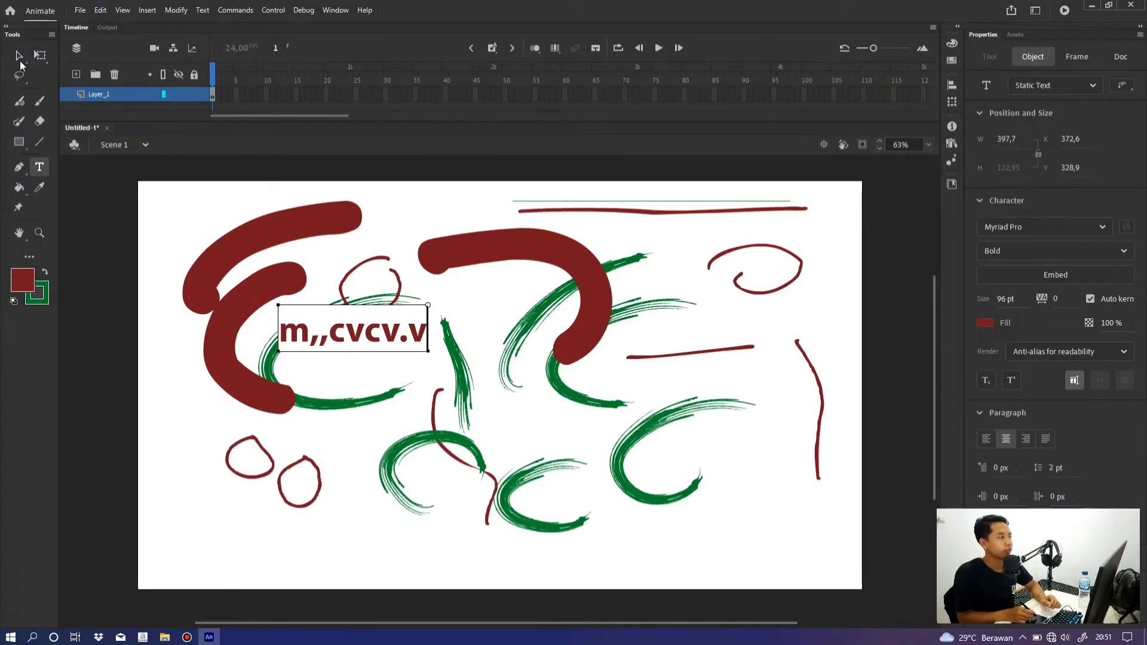
click(19, 58)
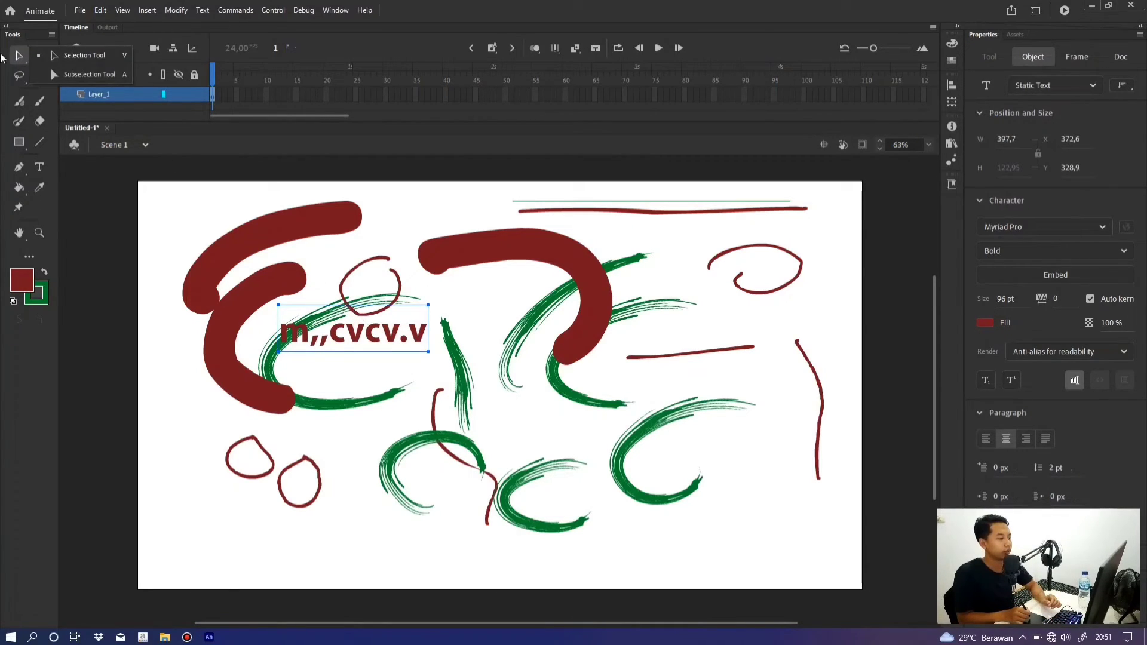
- Move the "m,,cvcv.v" text straight down to the empty area near the stage's lower edge, about X 410, Y 894
click(356, 310)
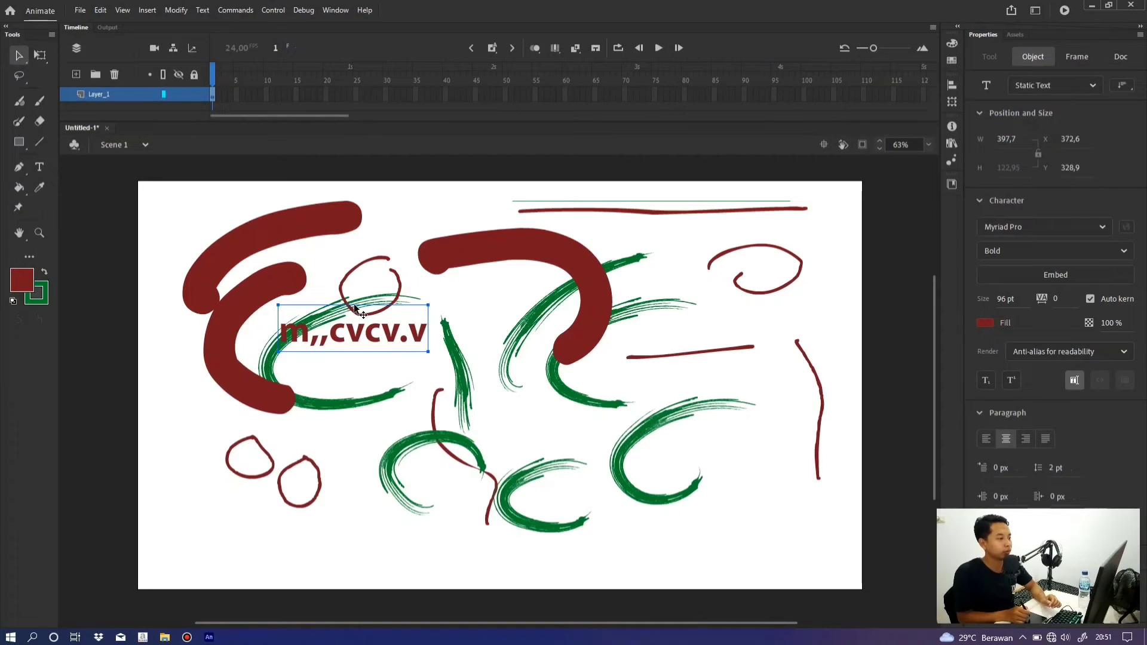
drag(356, 310, 369, 522)
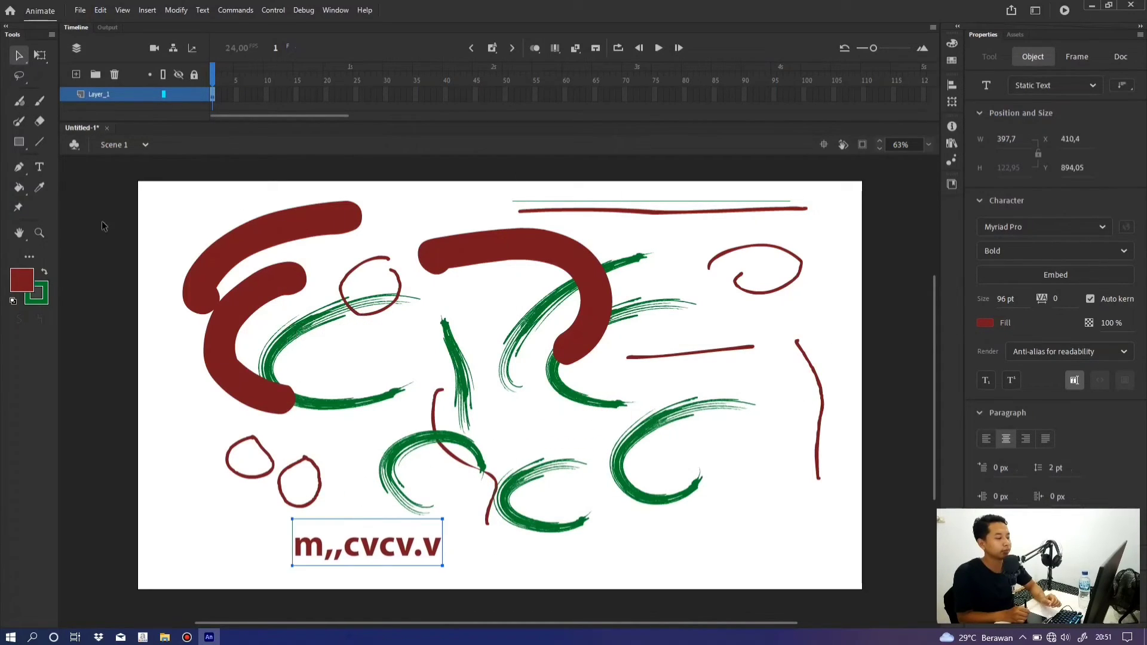
- Draw a narrow, closed dark-red oval with the Classic Brush beside the two small circles, near the stage's left edge
click(19, 189)
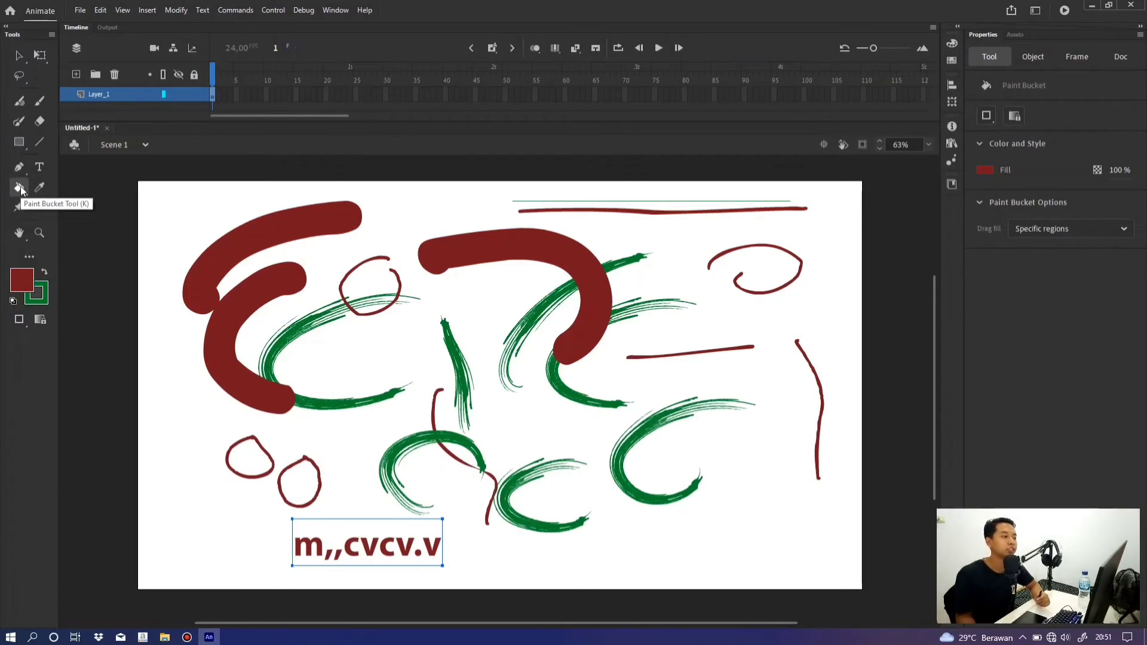
click(40, 102)
mouse_move(190, 442)
mouse_down()
mouse_move(157, 495)
mouse_move(189, 465)
mouse_move(190, 443)
mouse_up()
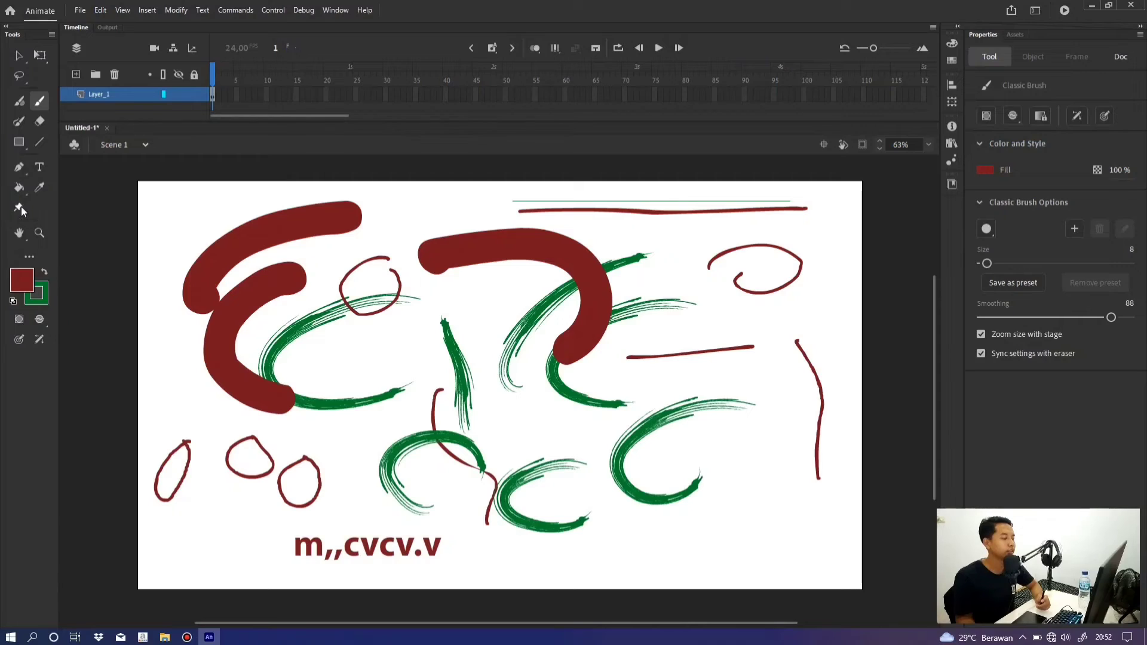
- Fill the narrow oval near the stage's left edge with turquoise green #00FF99 using the Paint Bucket
click(22, 280)
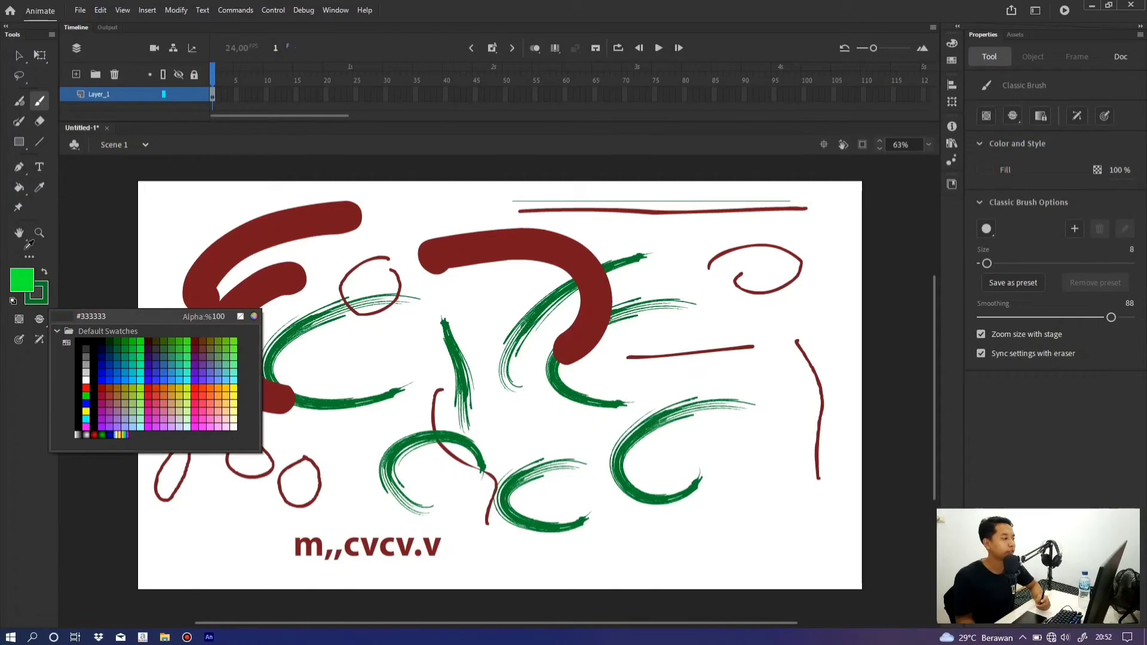
click(142, 365)
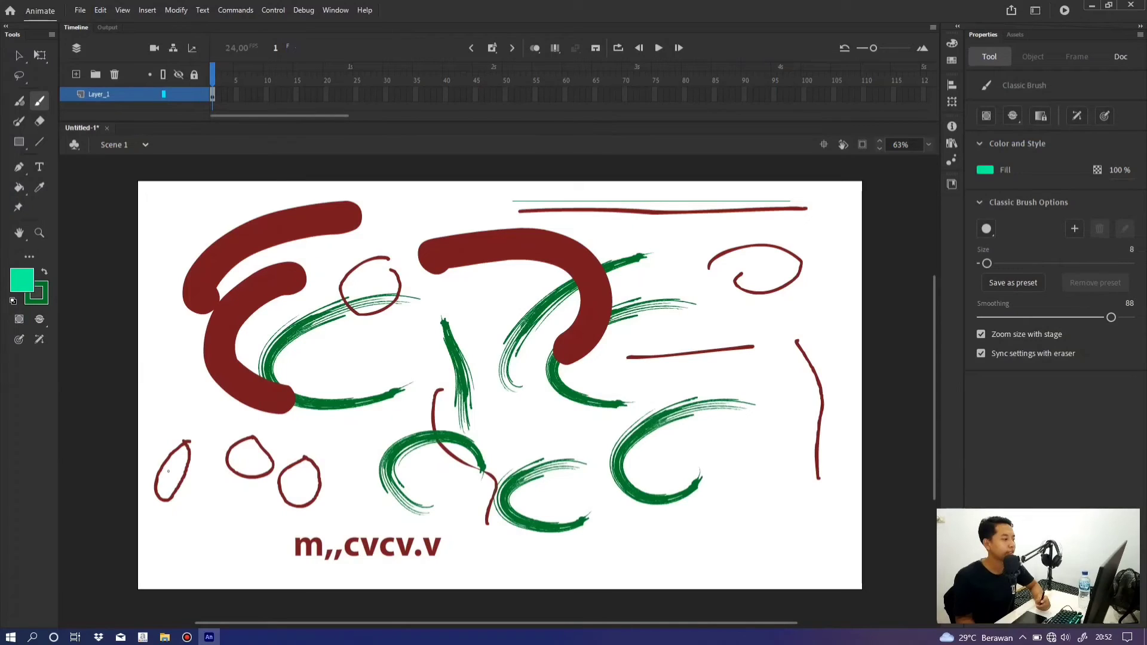
click(19, 187)
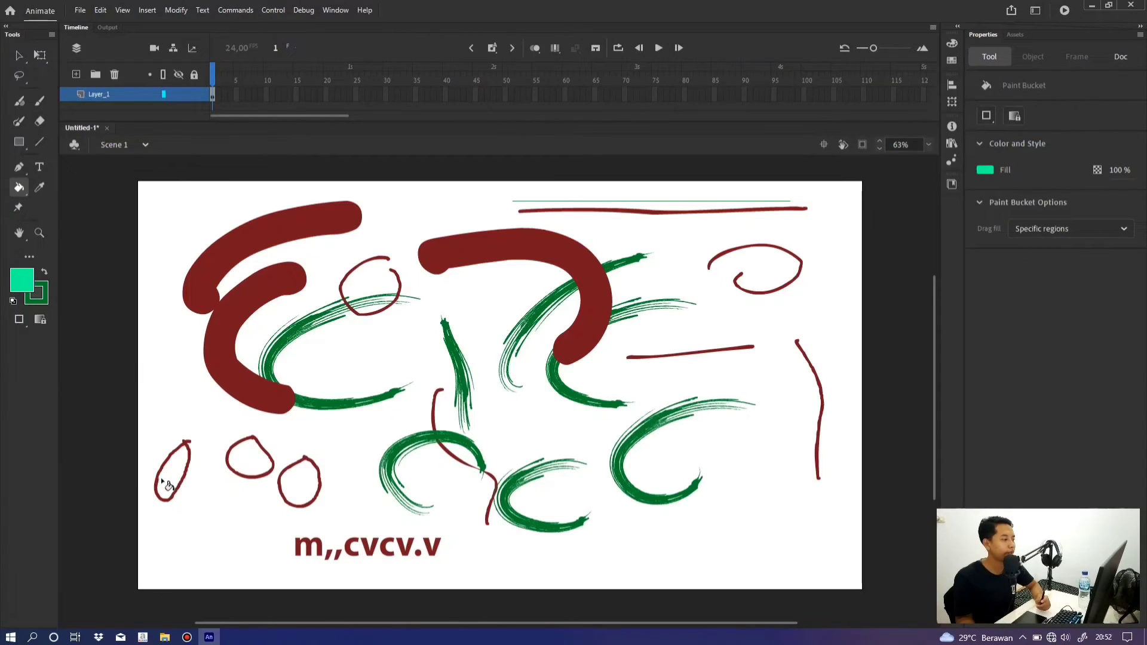
click(165, 459)
click(19, 57)
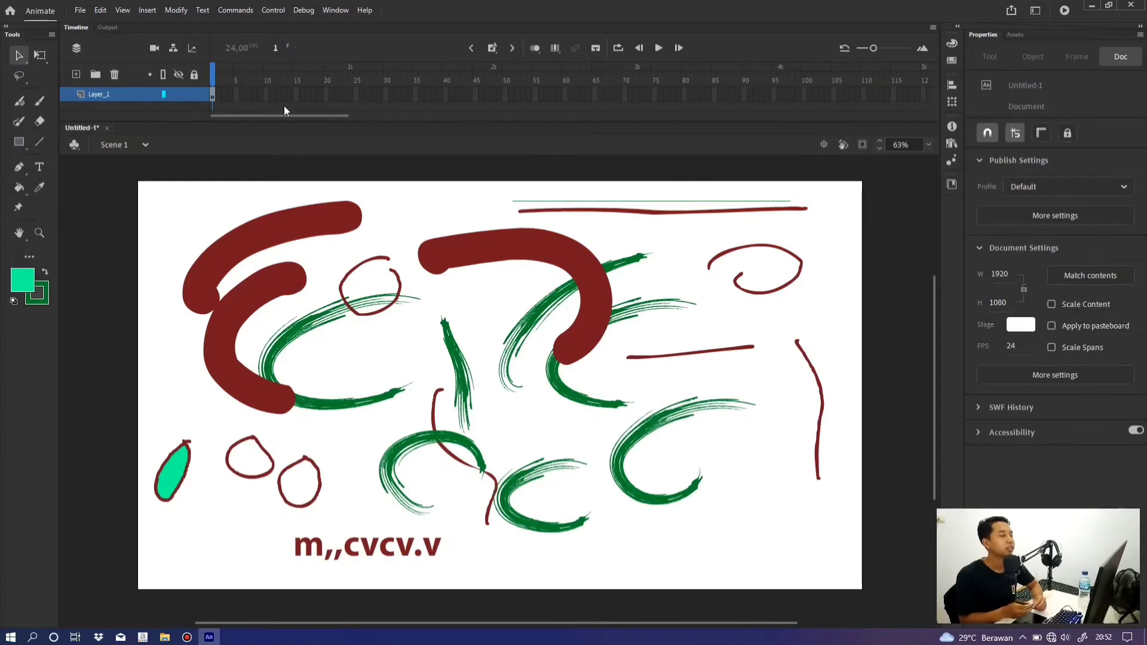
- Draw two small closed turquoise ovals, one above the other, with the Classic Brush in the stage's lower-right area
click(42, 102)
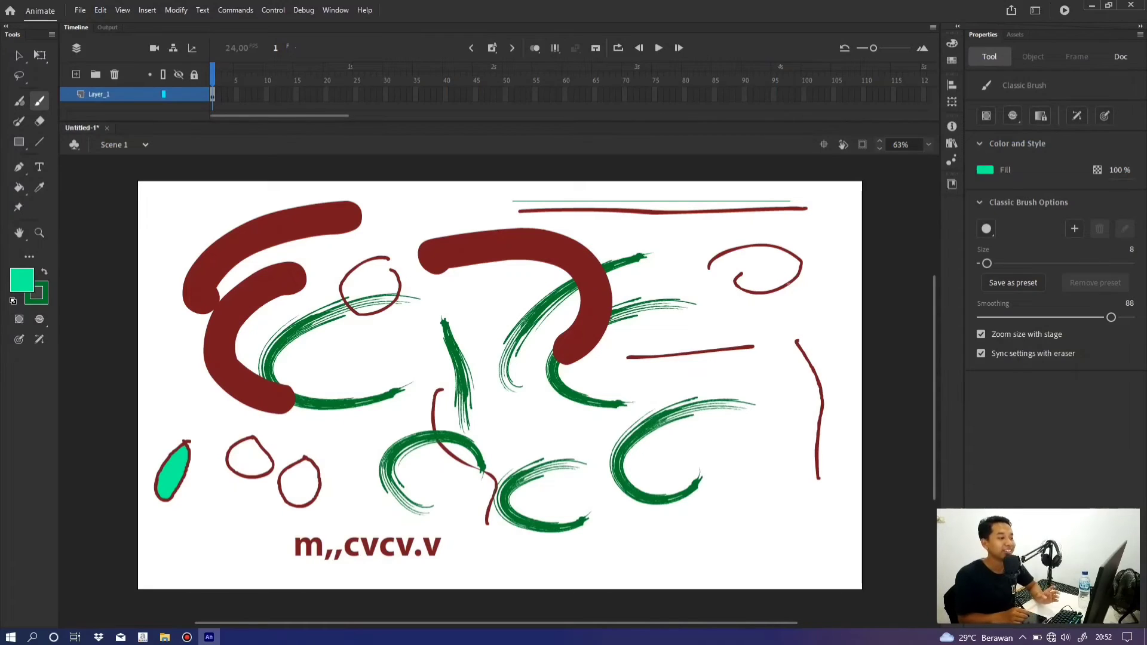
mouse_move(755, 474)
mouse_down()
mouse_move(723, 503)
mouse_move(755, 518)
mouse_move(783, 507)
mouse_up()
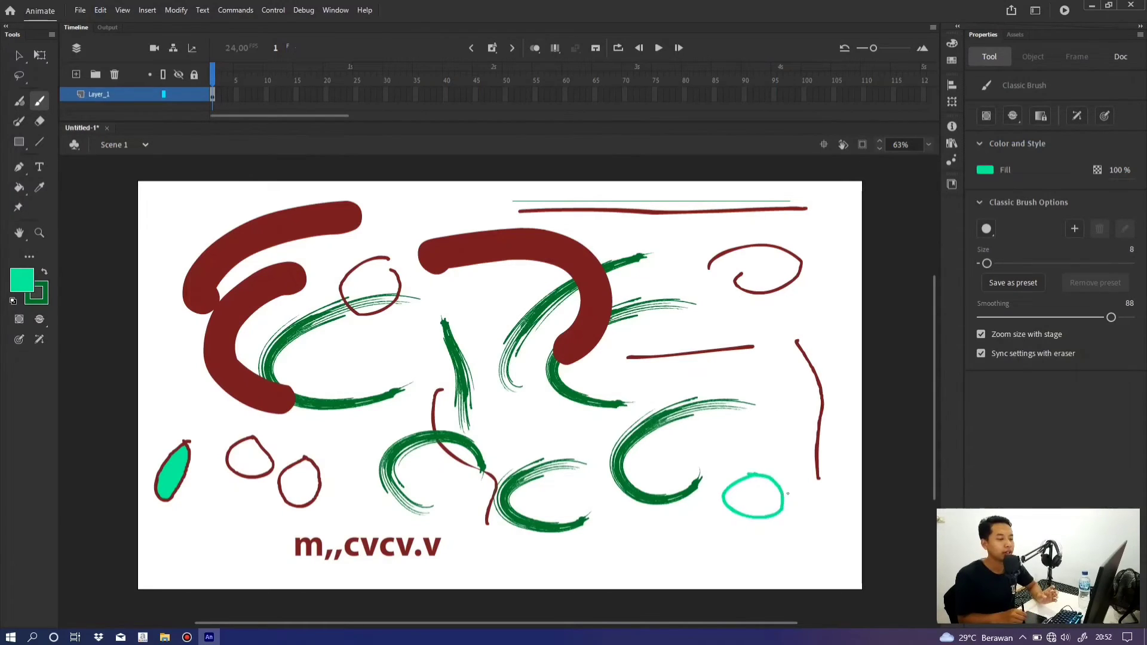
mouse_move(776, 425)
mouse_down()
mouse_move(730, 453)
mouse_move(787, 451)
mouse_move(775, 426)
mouse_up()
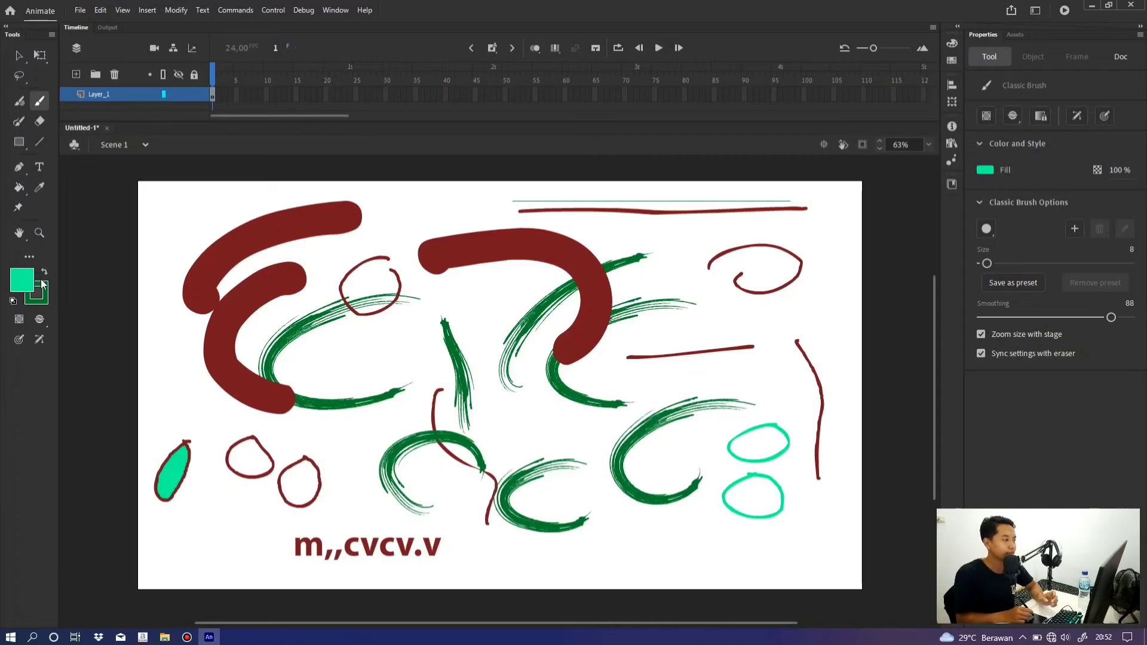
- Change the fill colour to blue and fill both turquoise-outlined ovals with the Paint Bucket
click(21, 282)
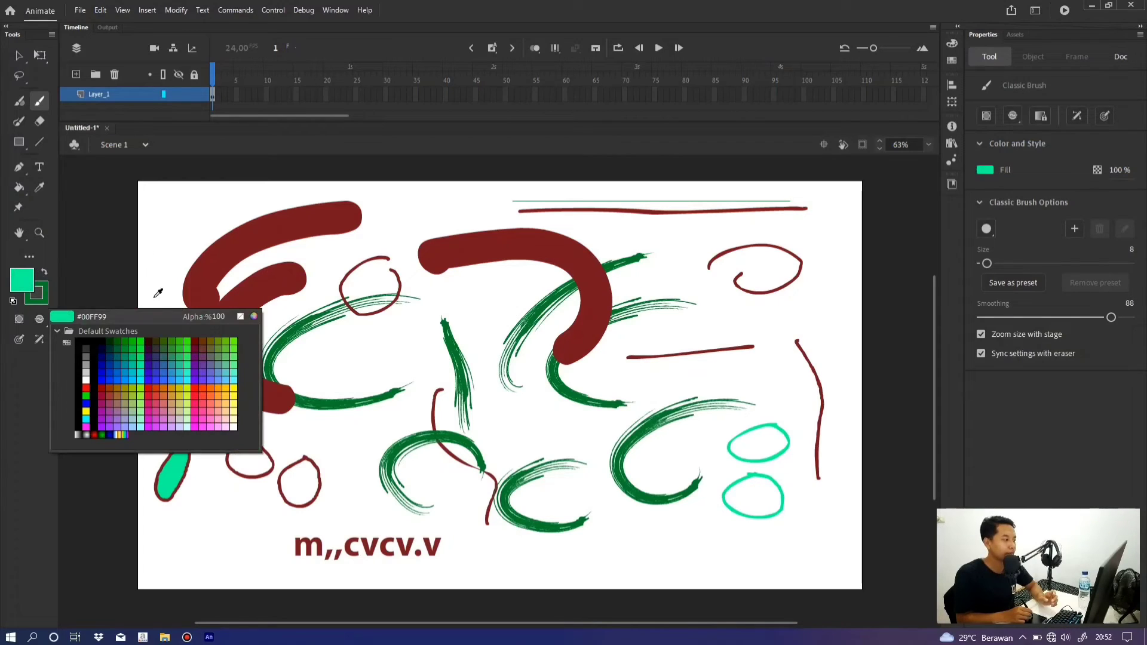
click(167, 377)
click(18, 187)
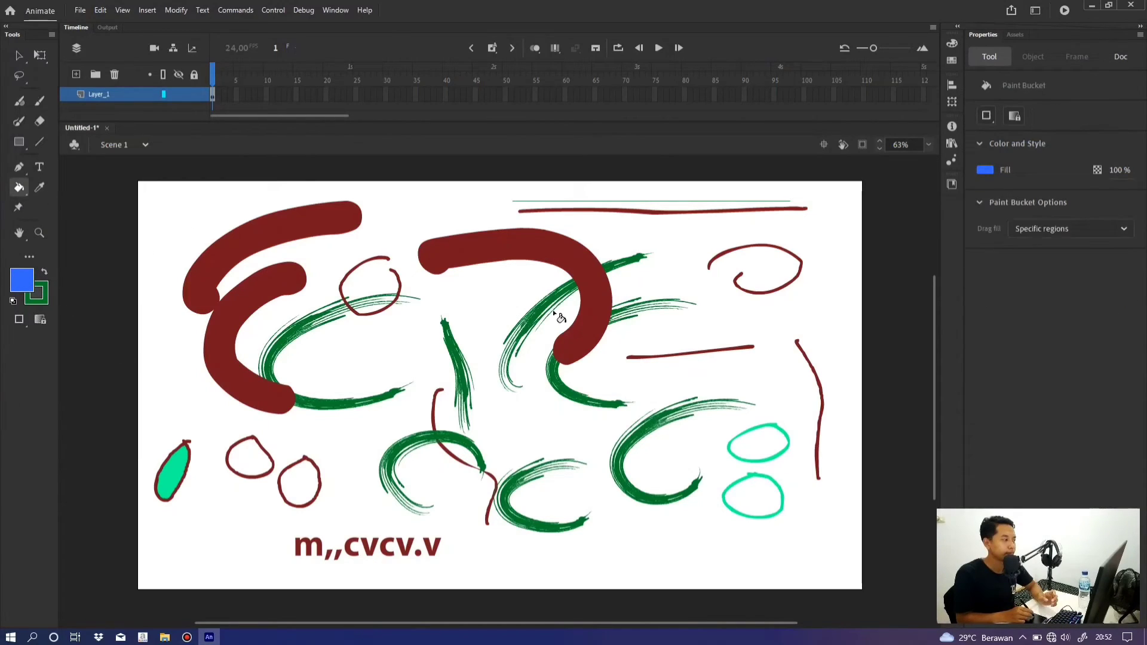
click(771, 444)
click(756, 509)
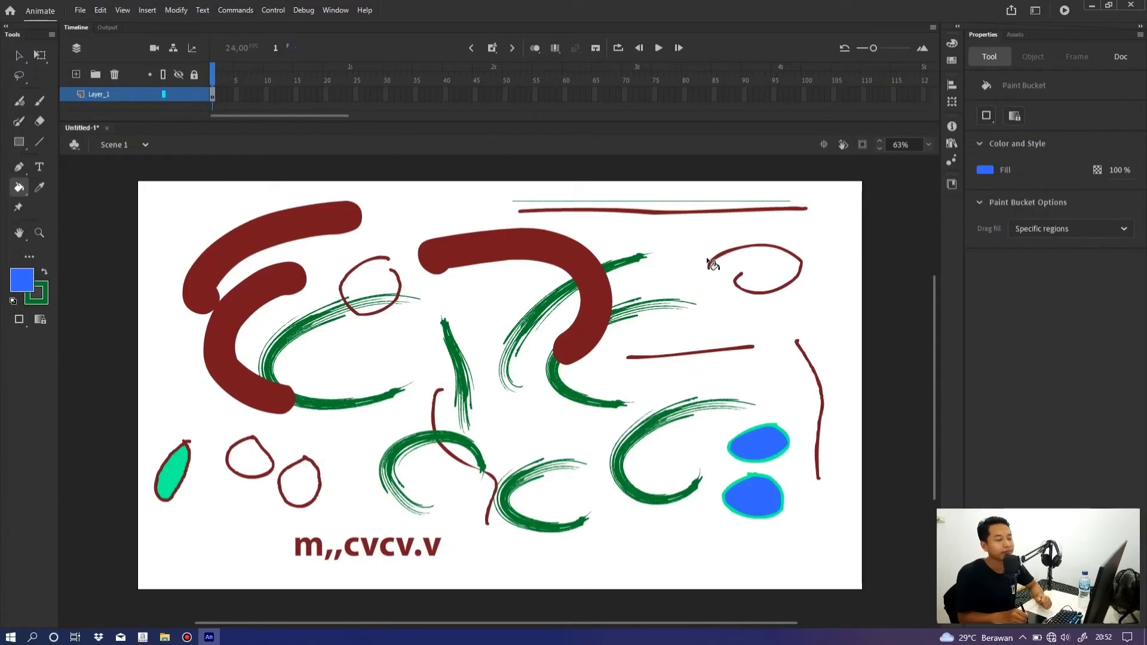
click(18, 57)
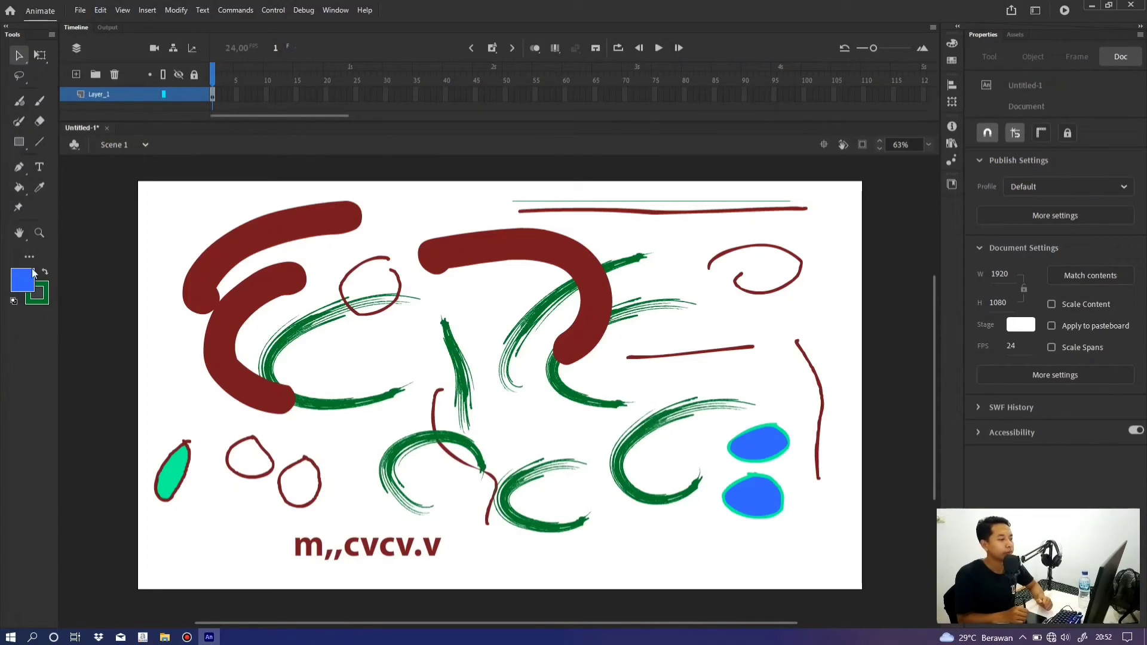
- Sample the dark-red brush fill, a green curve's stroke and the upper blue oval's fill with the Eyedropper
click(40, 188)
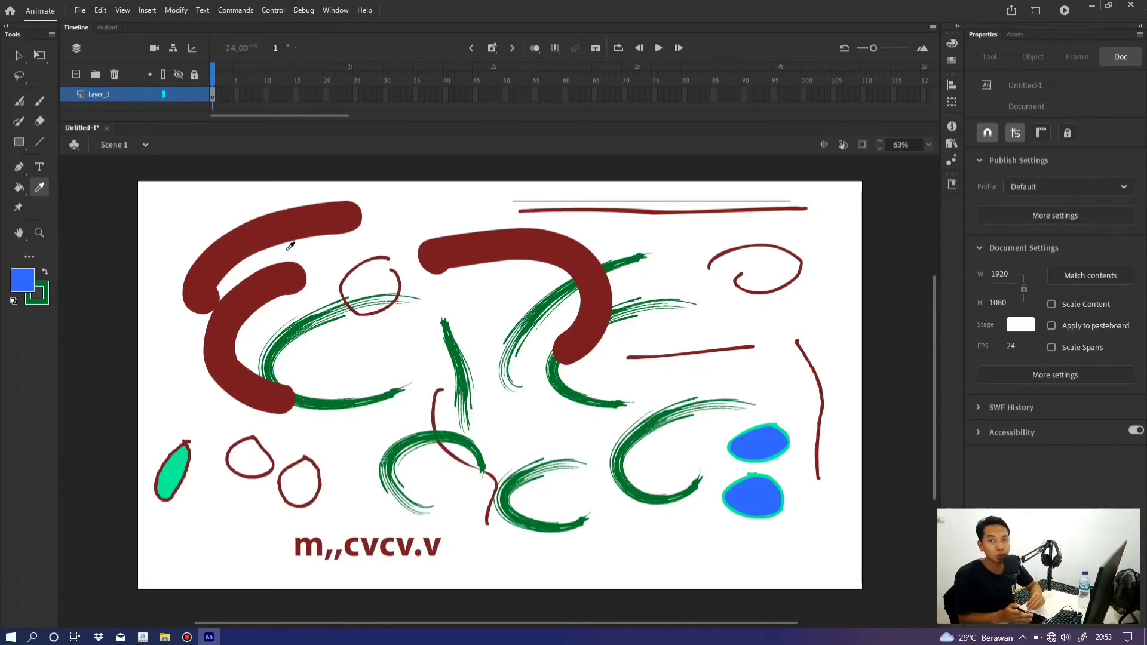
click(41, 189)
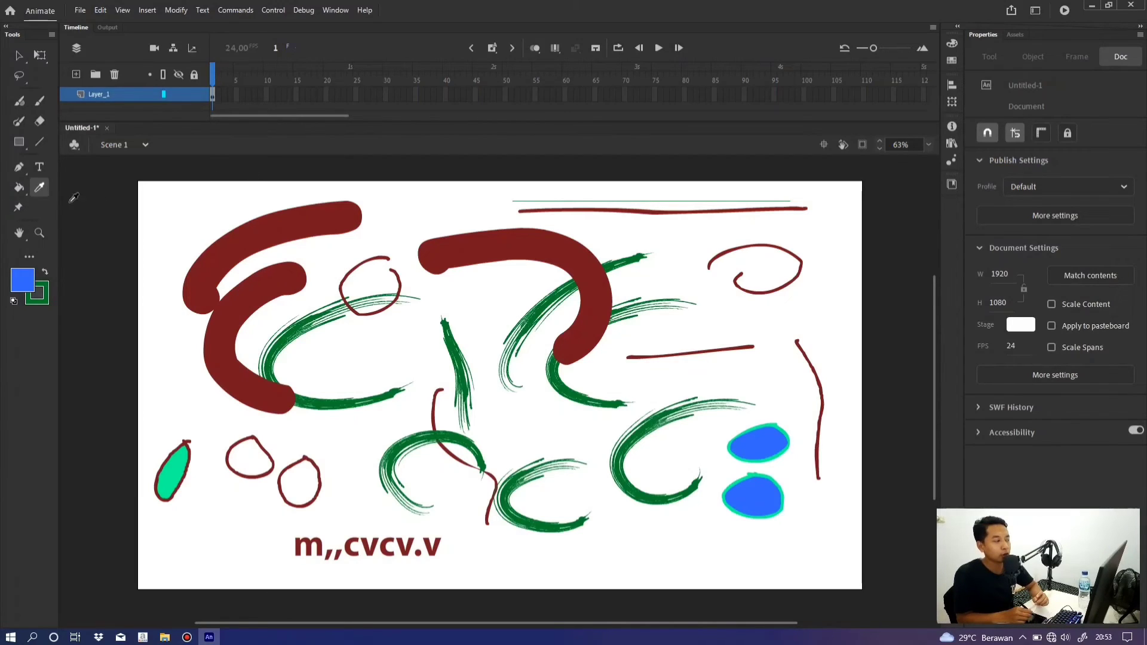
click(301, 231)
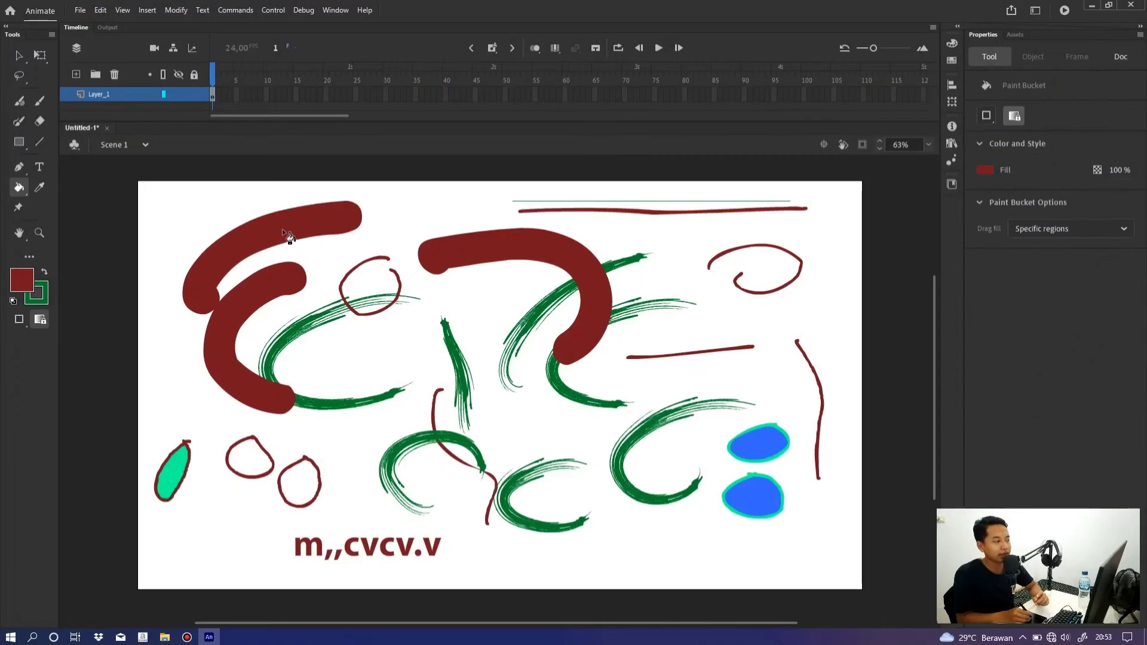
click(40, 188)
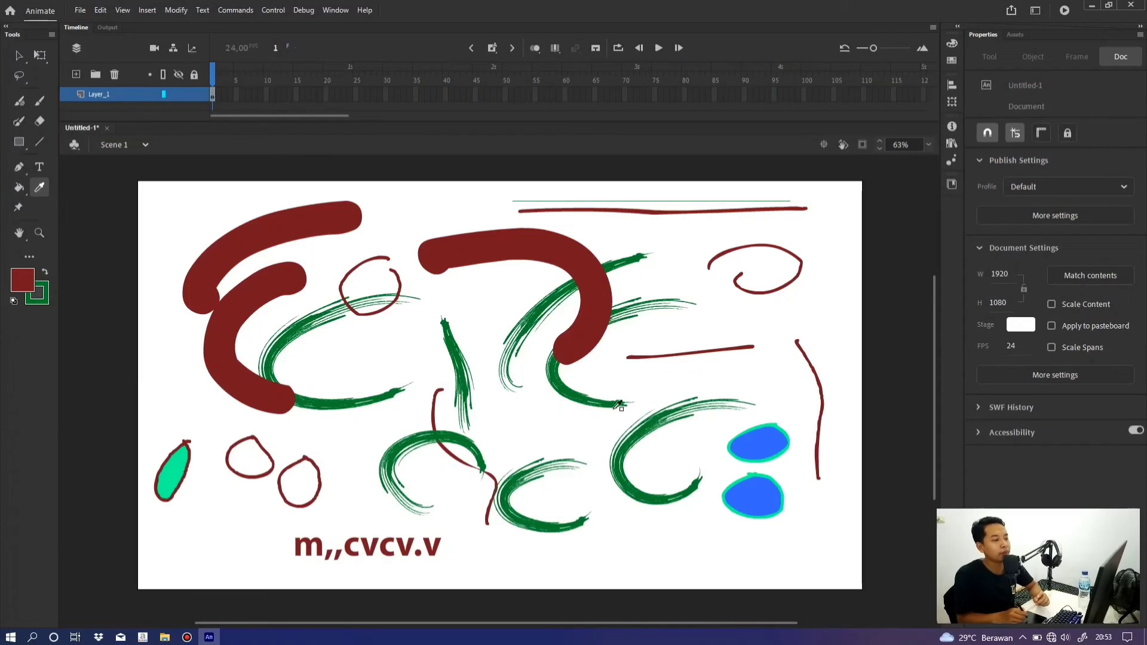
click(570, 388)
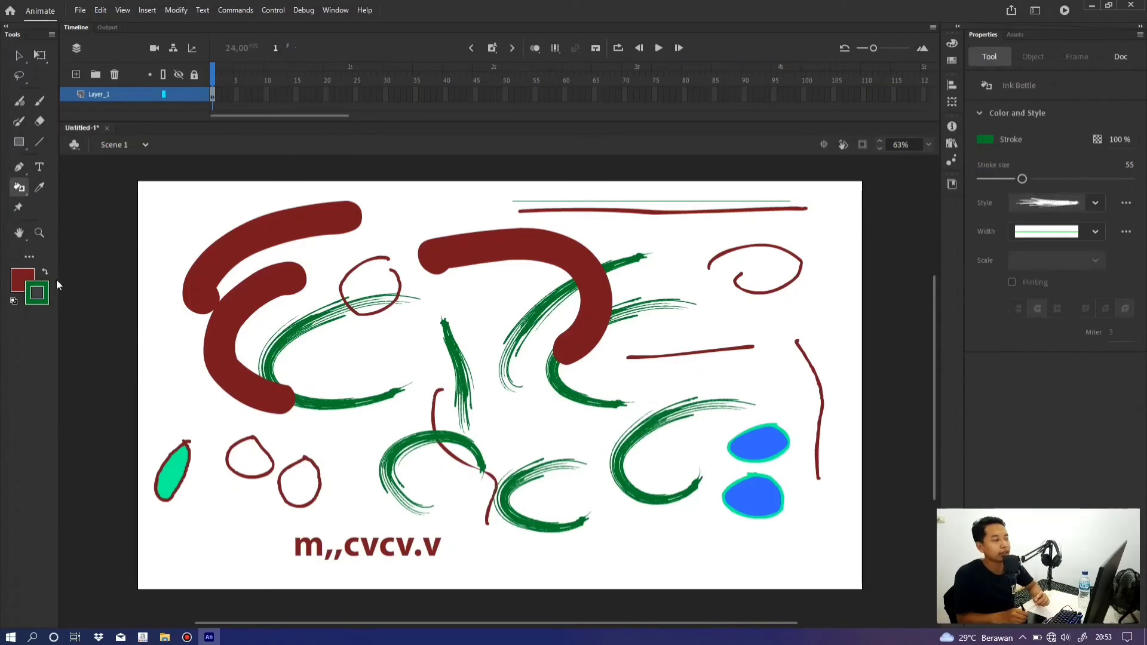
click(40, 188)
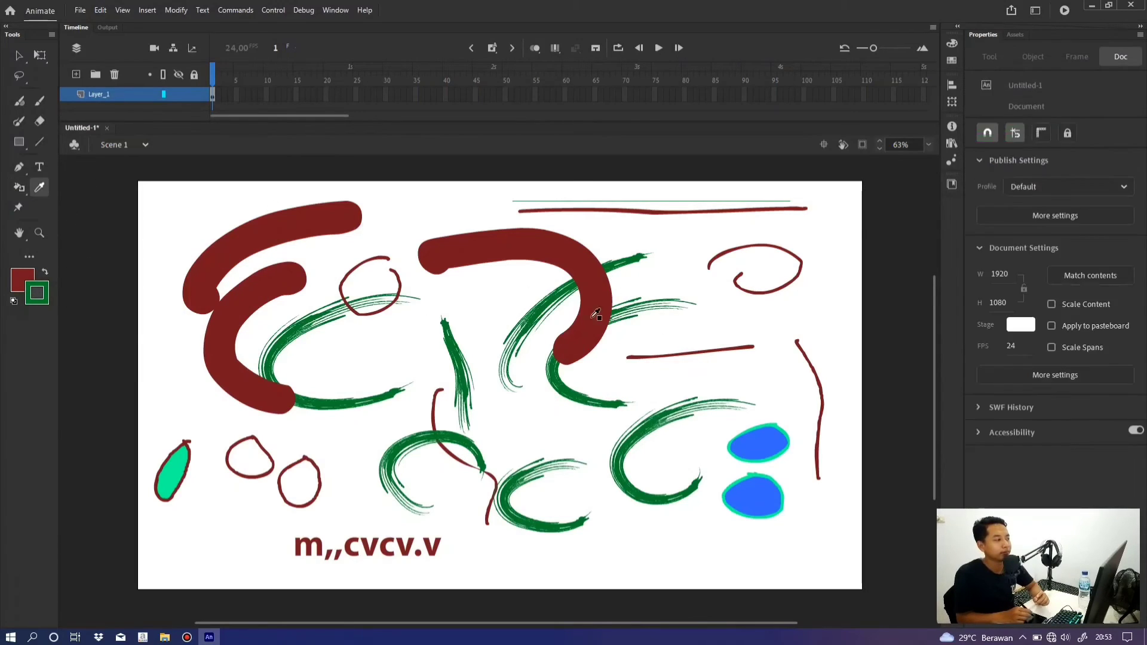
click(763, 445)
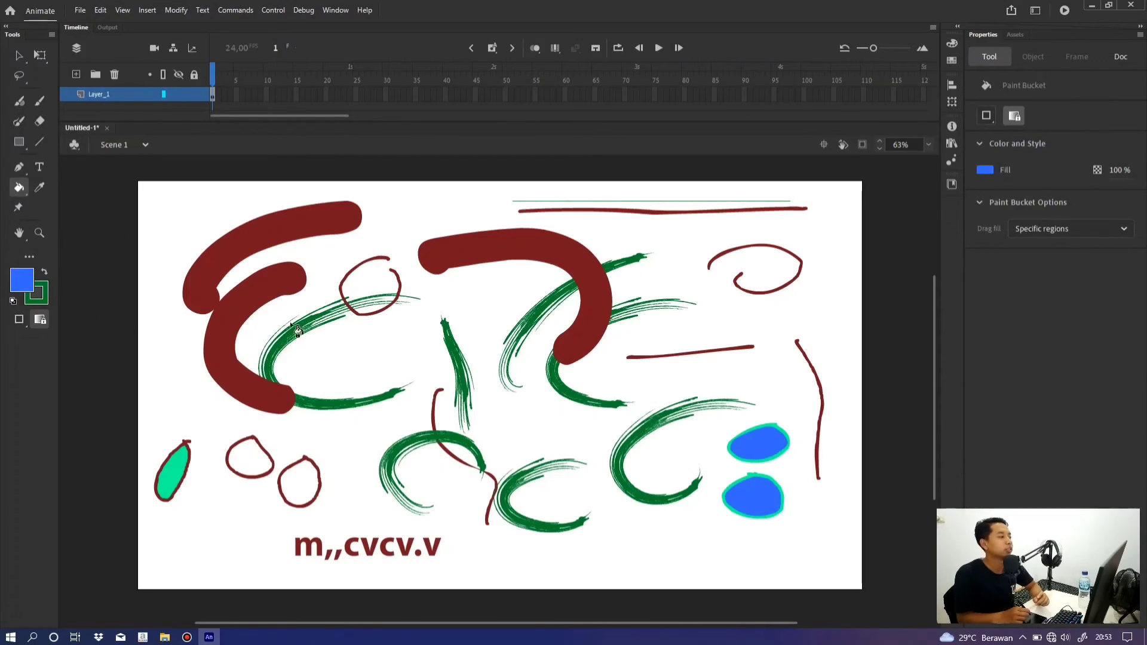
- Try the Hand tool and the Zoom tool's enlarge and reduce modes, ending with a marquee zoom around the whole stage
click(19, 233)
mouse_move(464, 353)
mouse_down()
mouse_move(452, 342)
mouse_move(490, 341)
mouse_move(475, 336)
mouse_up()
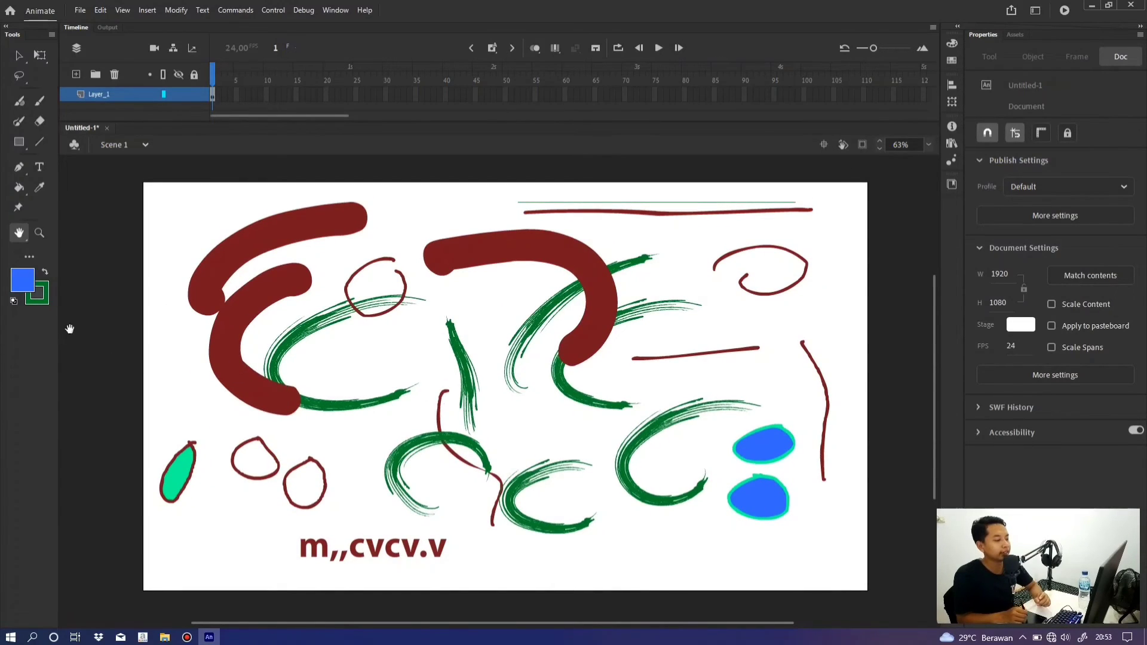
click(39, 233)
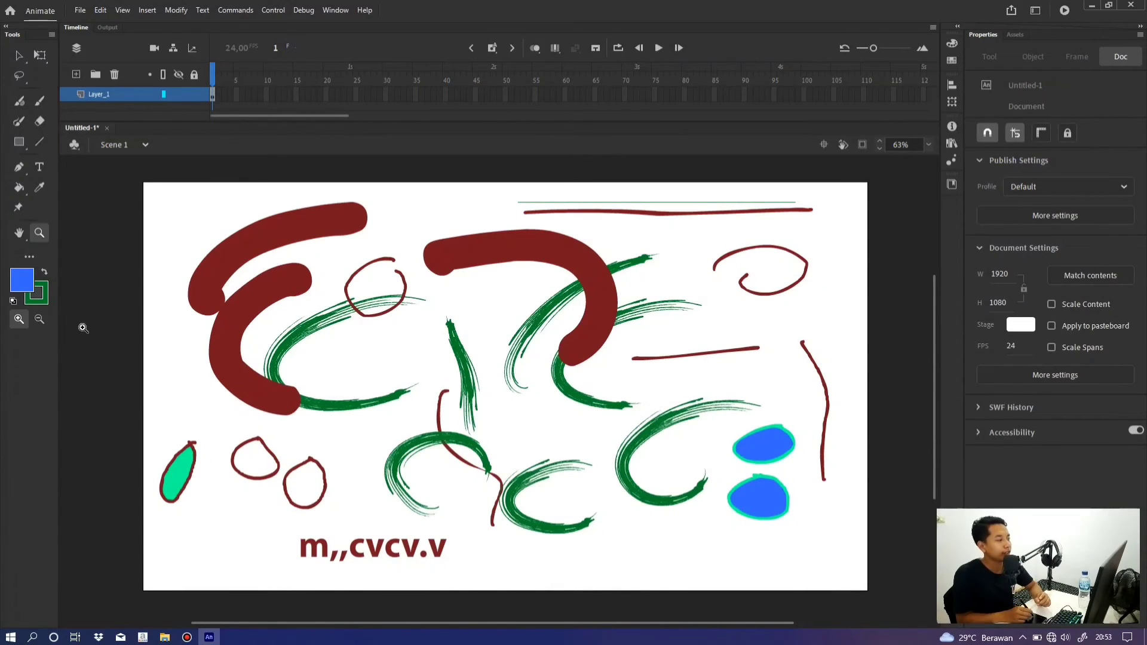
click(39, 319)
click(536, 379)
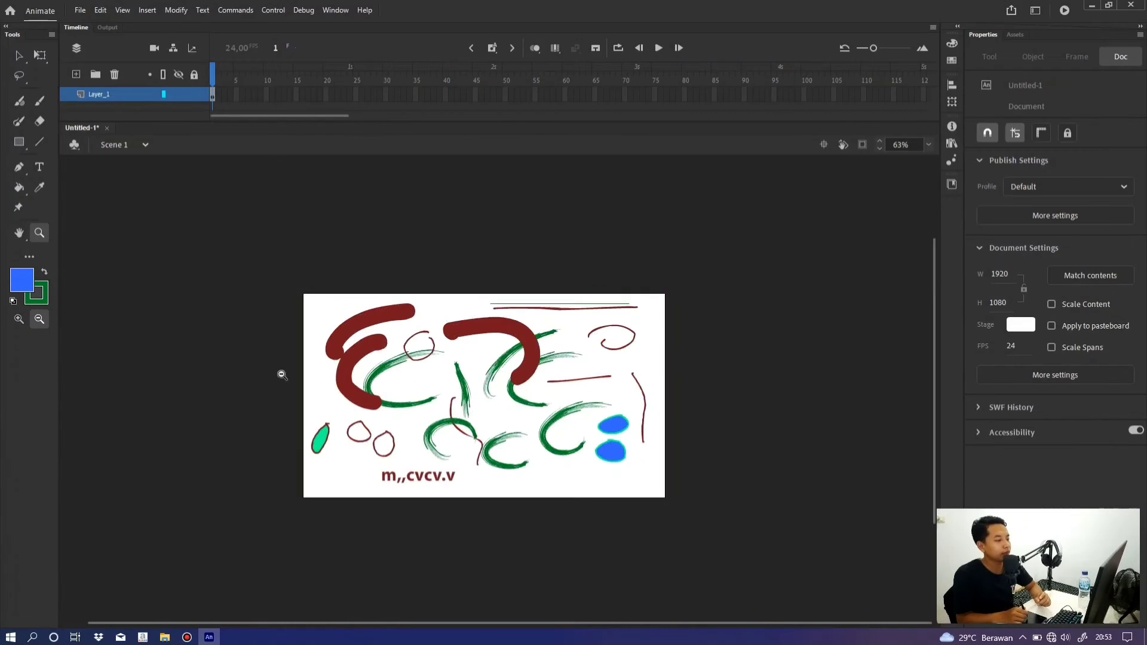
click(19, 319)
click(524, 402)
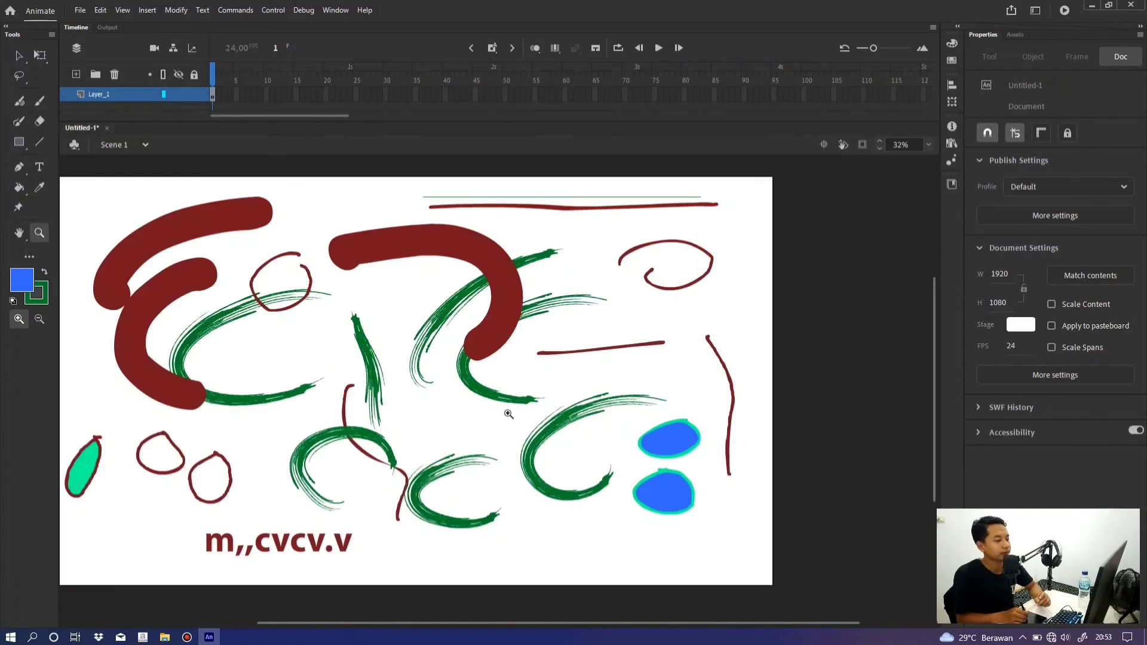
alt+click(382, 341)
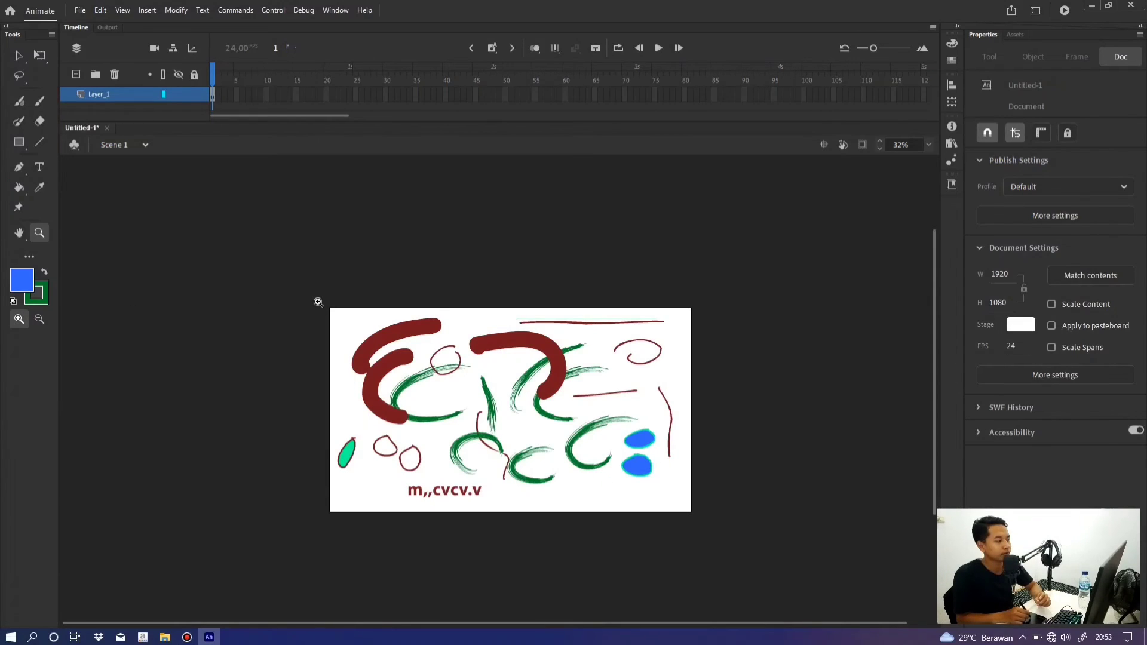
drag(319, 302, 699, 522)
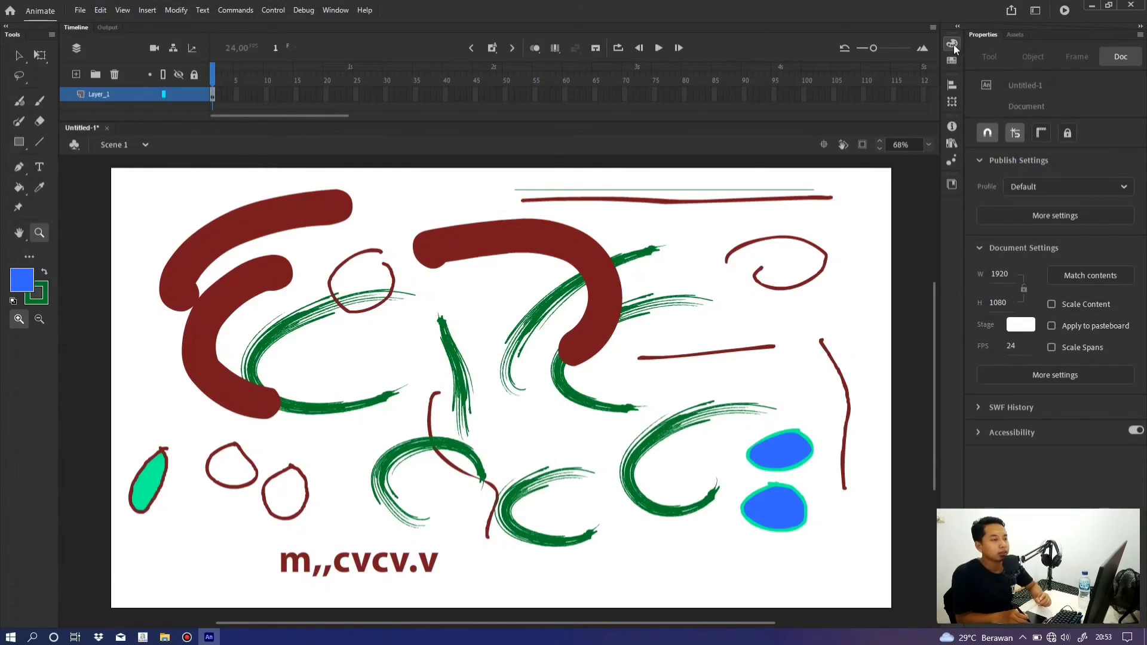
- Select frames 3 and 4, frame 1 and frame 2 of Layer_1 in turn, and return to the Selection tool
drag(225, 96, 232, 96)
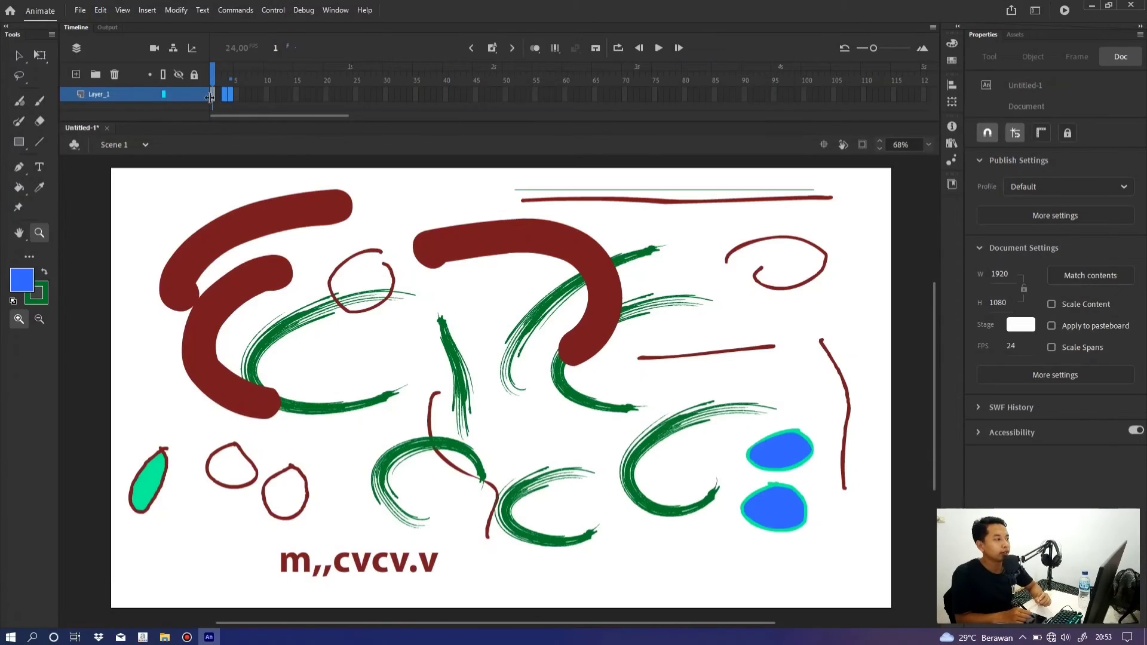
click(213, 97)
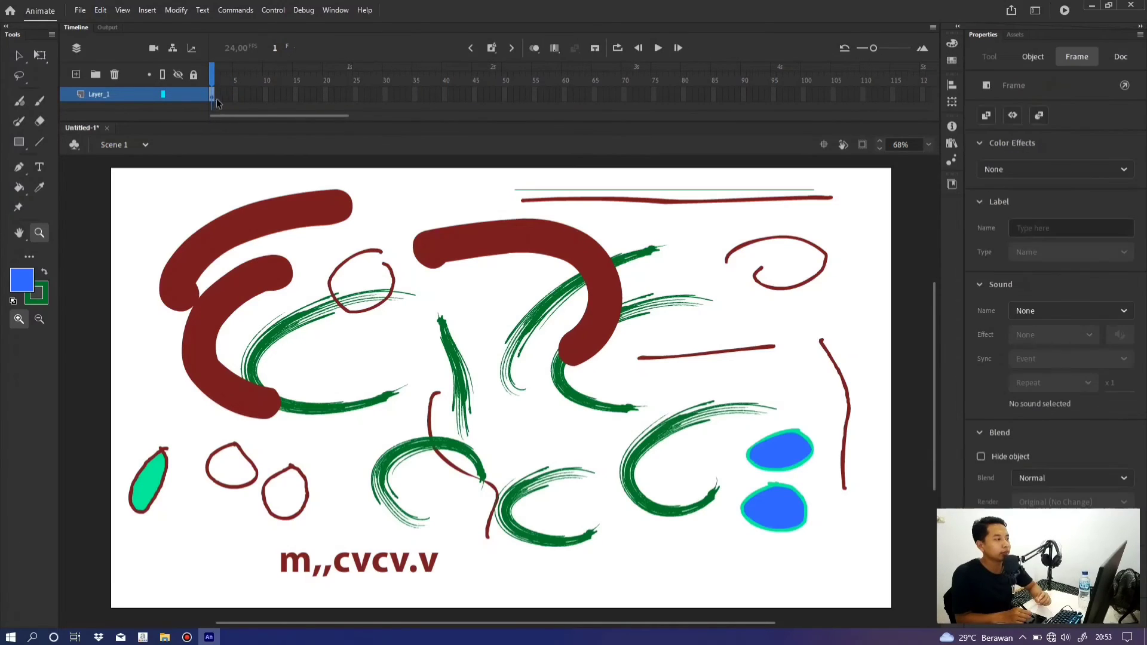
click(217, 97)
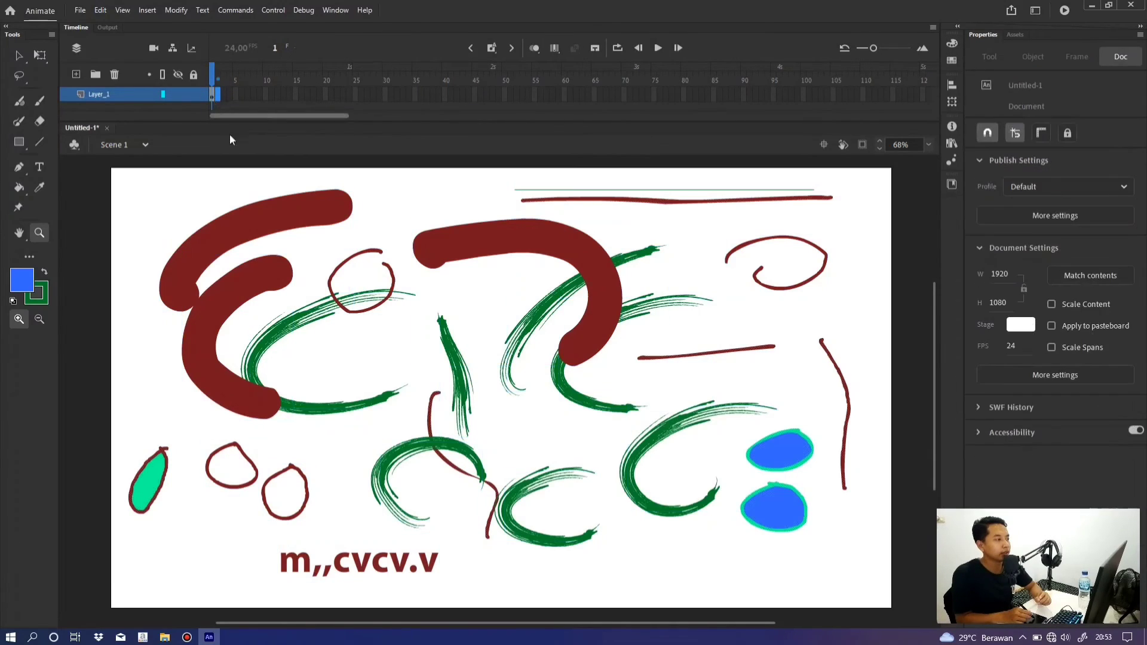
click(19, 55)
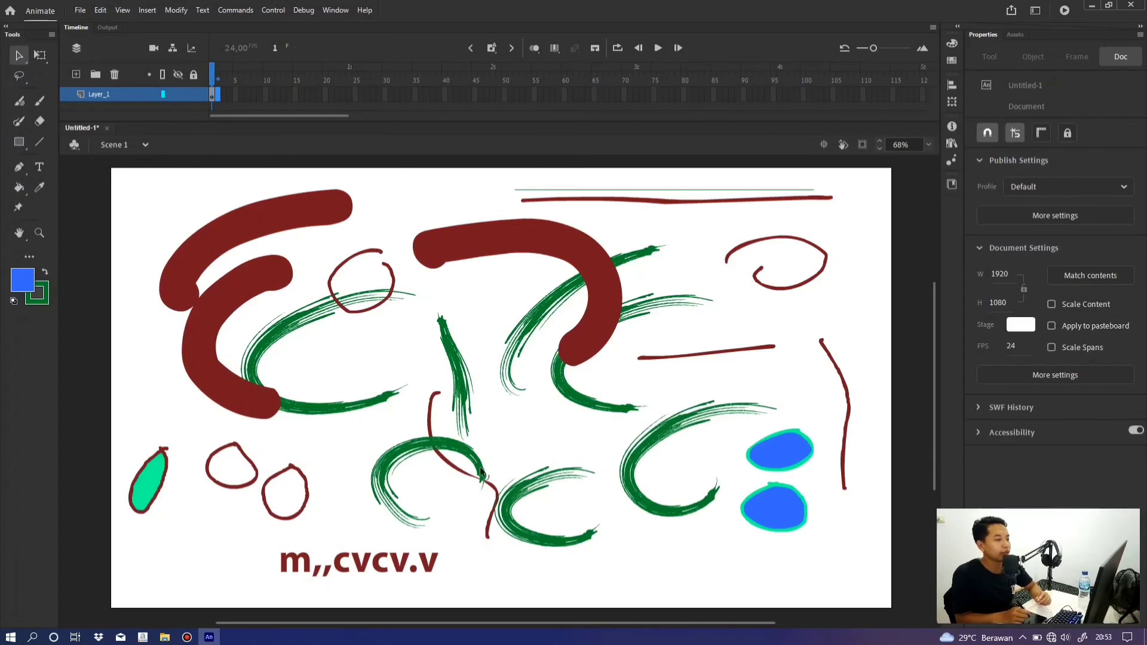